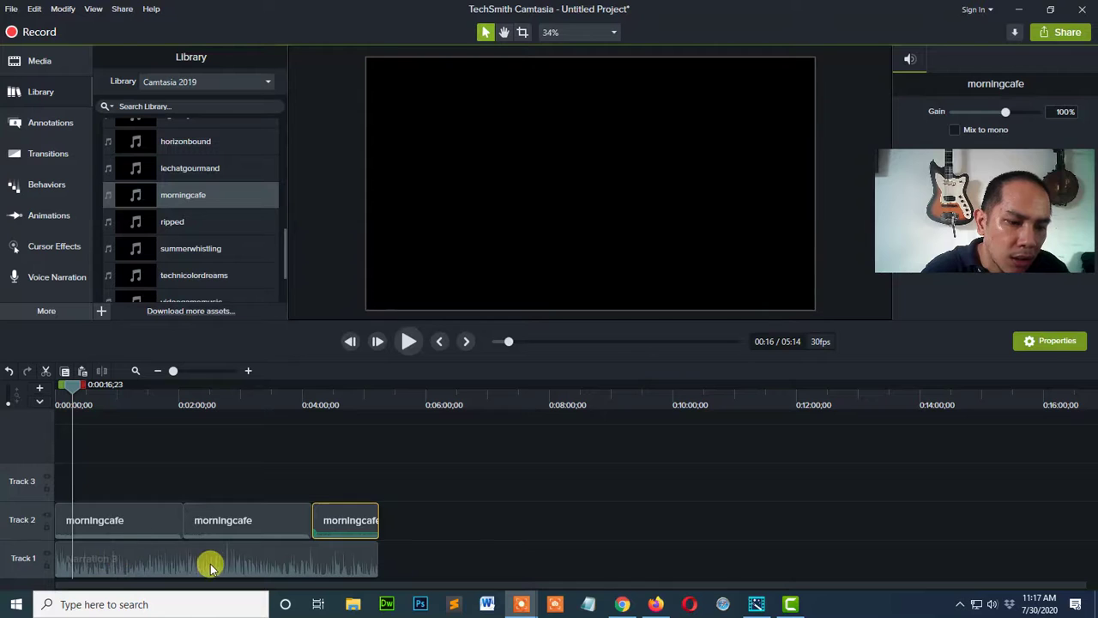
pyautogui.click(315, 558)
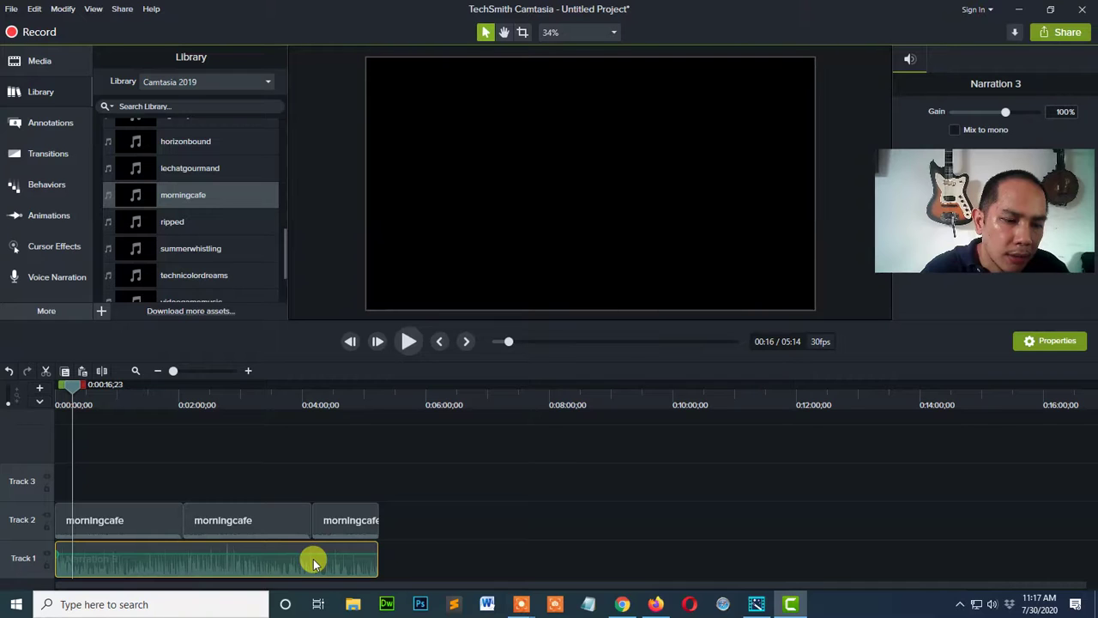
pyautogui.click(159, 525)
pyautogui.click(231, 523)
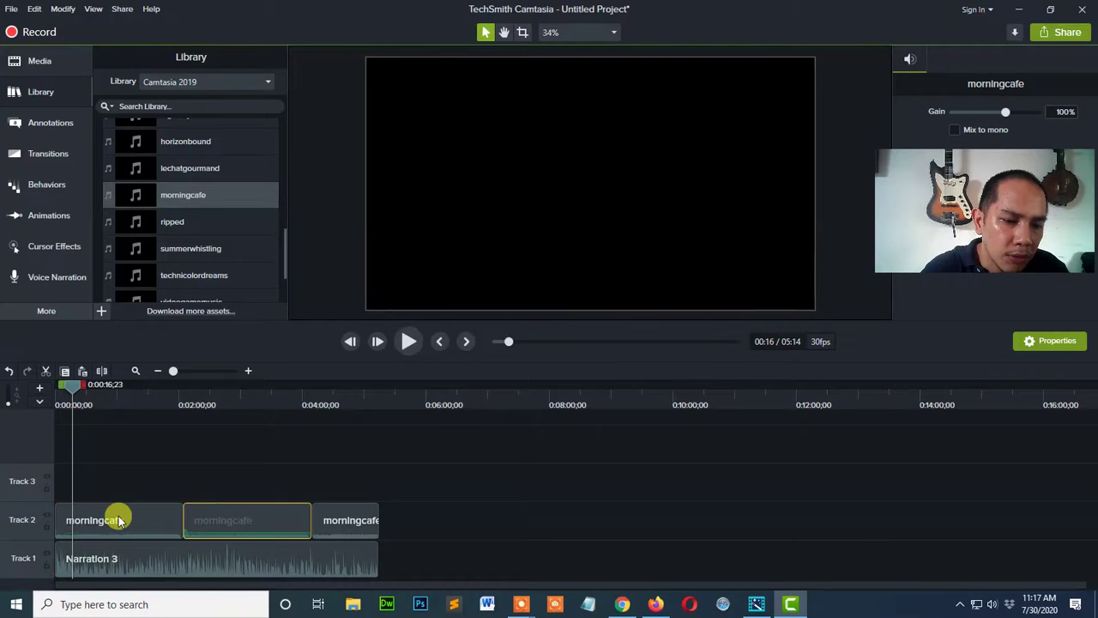
pyautogui.click(117, 519)
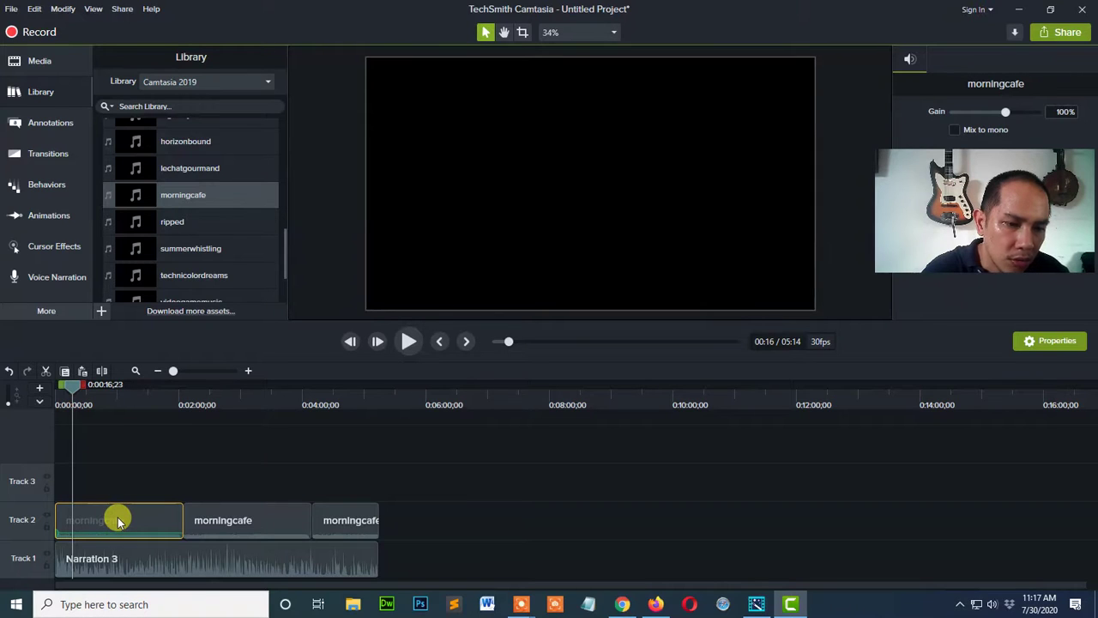
pyautogui.moveTo(119, 521); pyautogui.dragTo(430, 525)
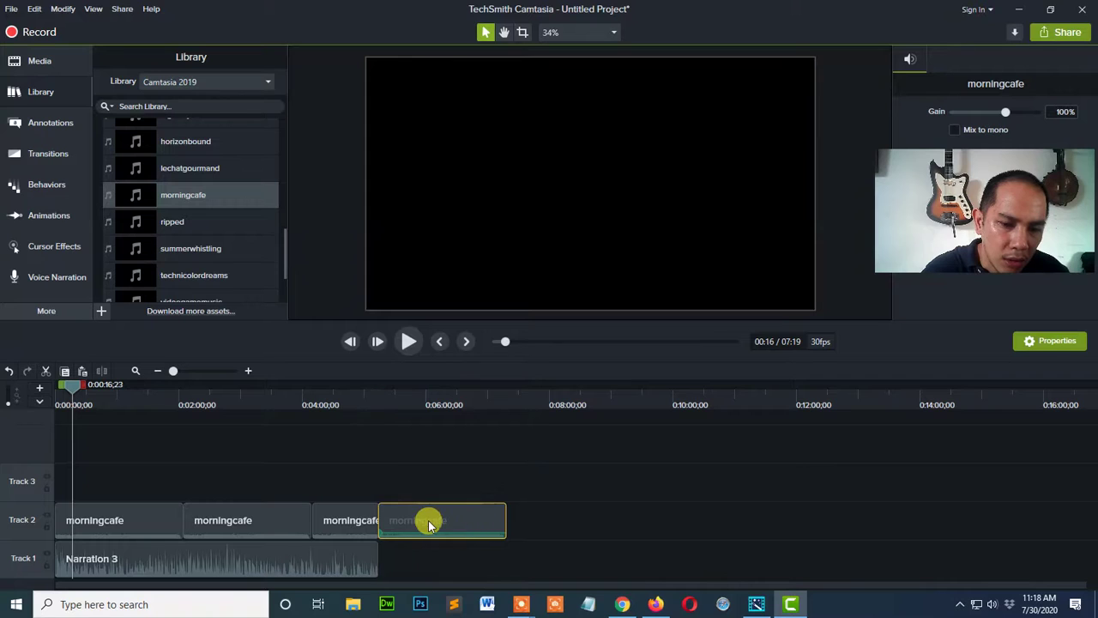
pyautogui.press('Delete')
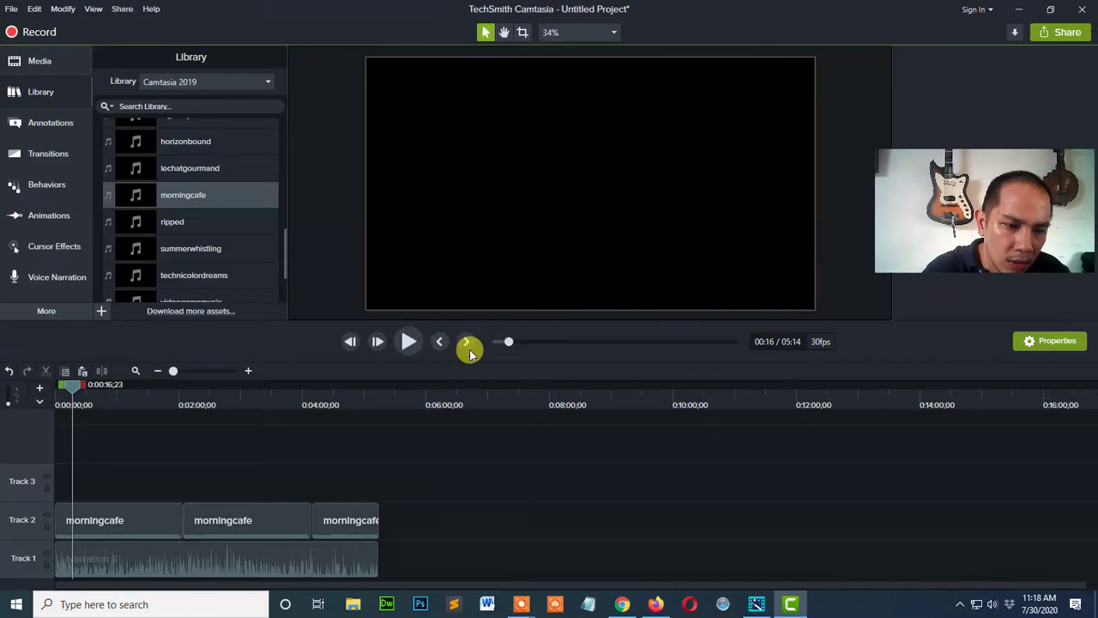
# Preview the narration with its background music briefly, and return the playhead to the start of the timeline
pyautogui.click(414, 348)
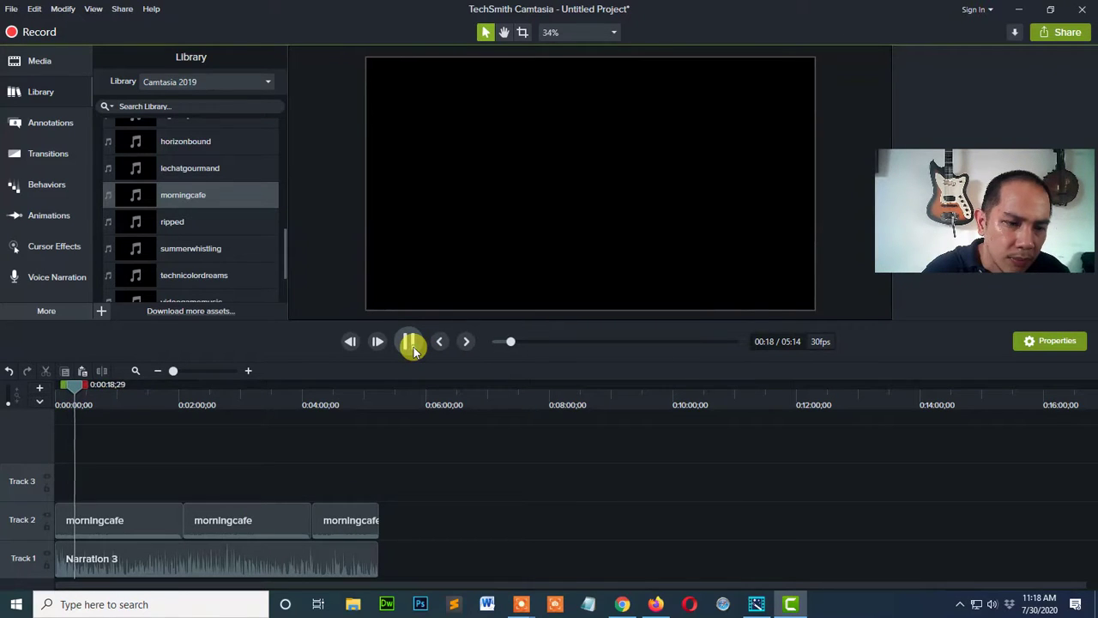
pyautogui.click(412, 347)
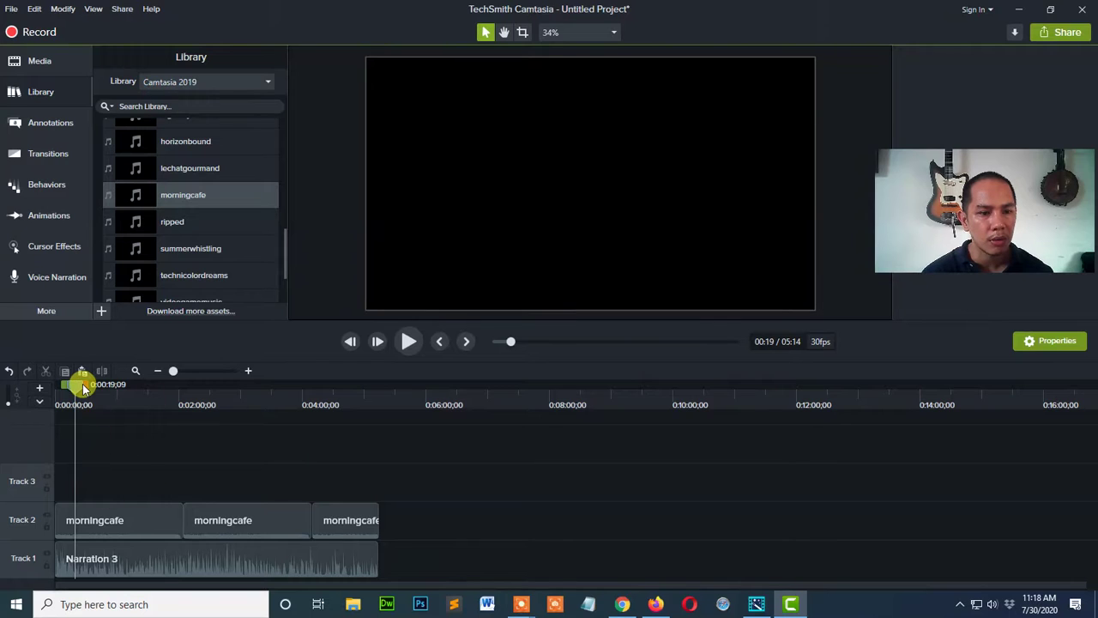
pyautogui.moveTo(77, 388); pyautogui.dragTo(49, 386)
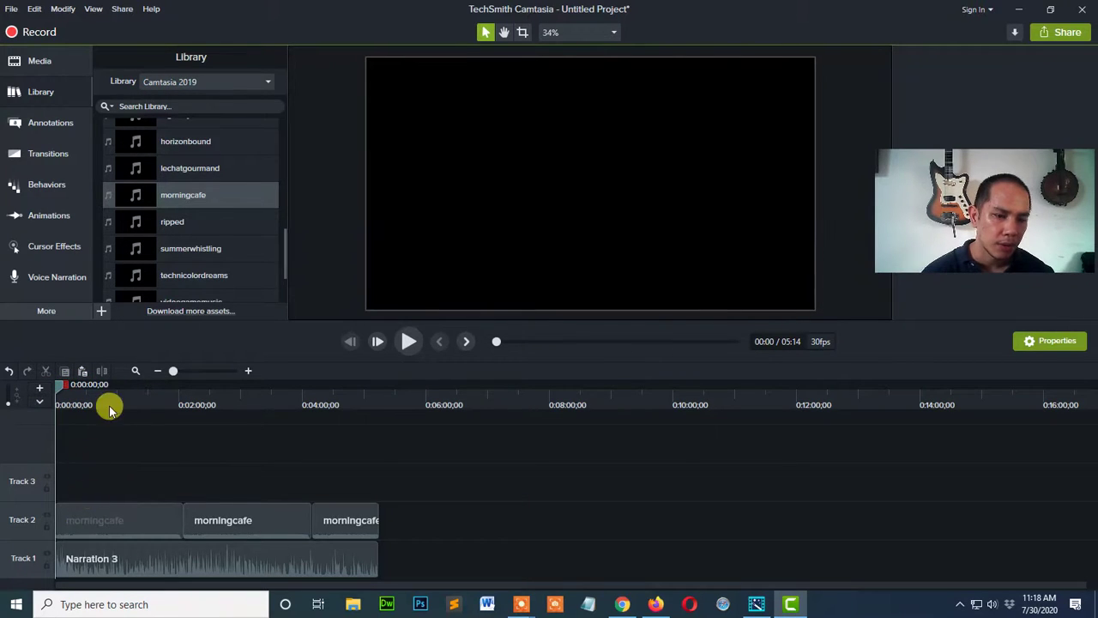
# Collapse the Music Tracks folder in the library, expand the Intros folder and browse its intro templates
pyautogui.moveTo(284, 238); pyautogui.dragTo(284, 117)
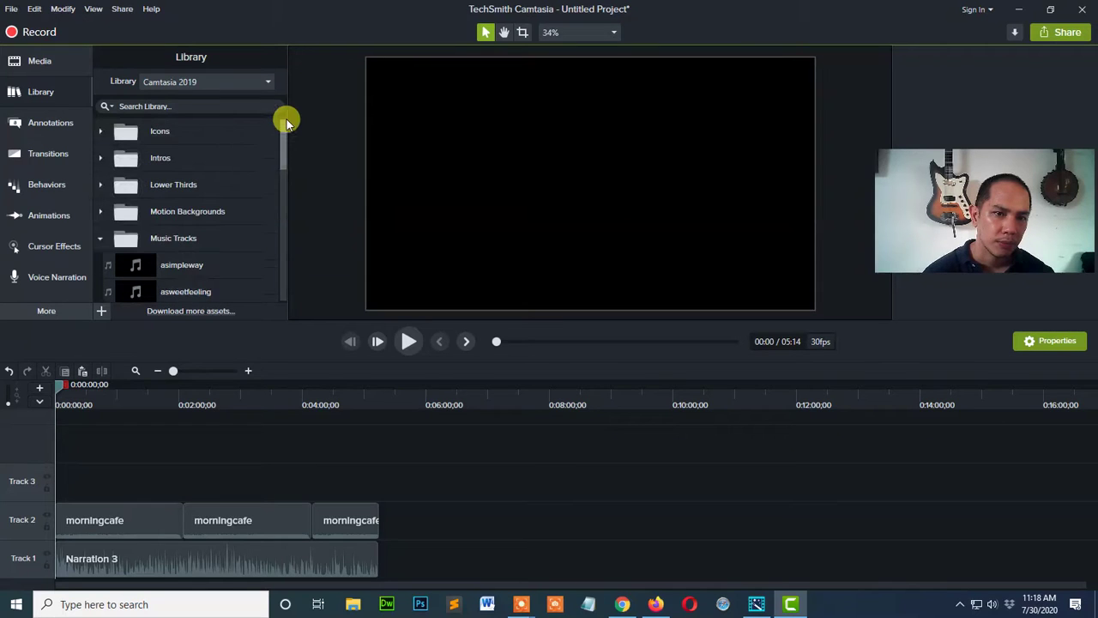
pyautogui.click(99, 238)
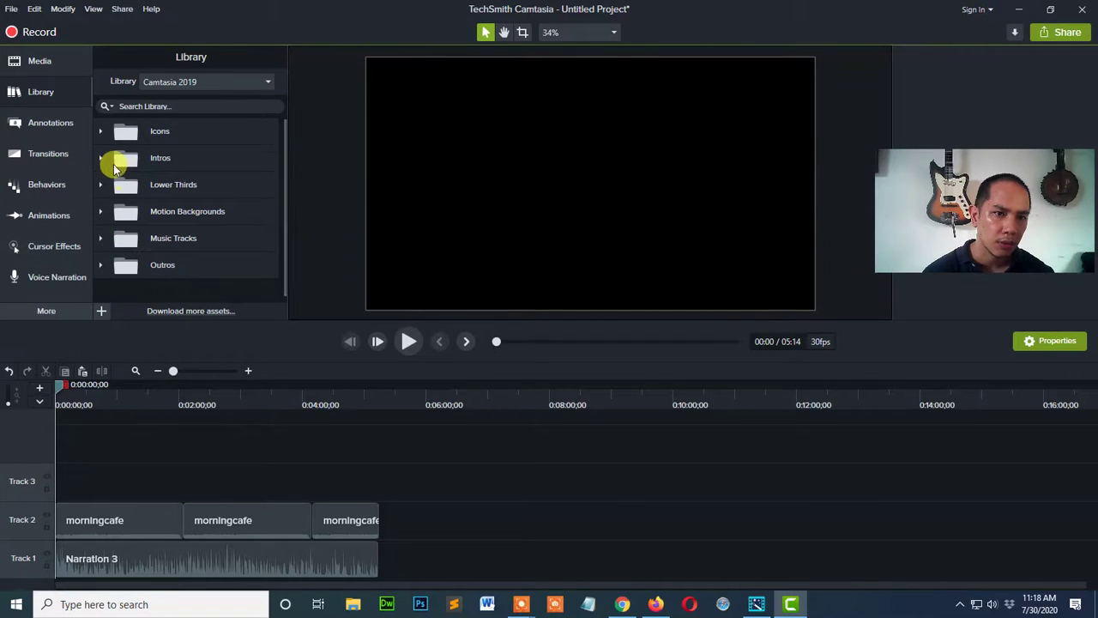
pyautogui.click(101, 158)
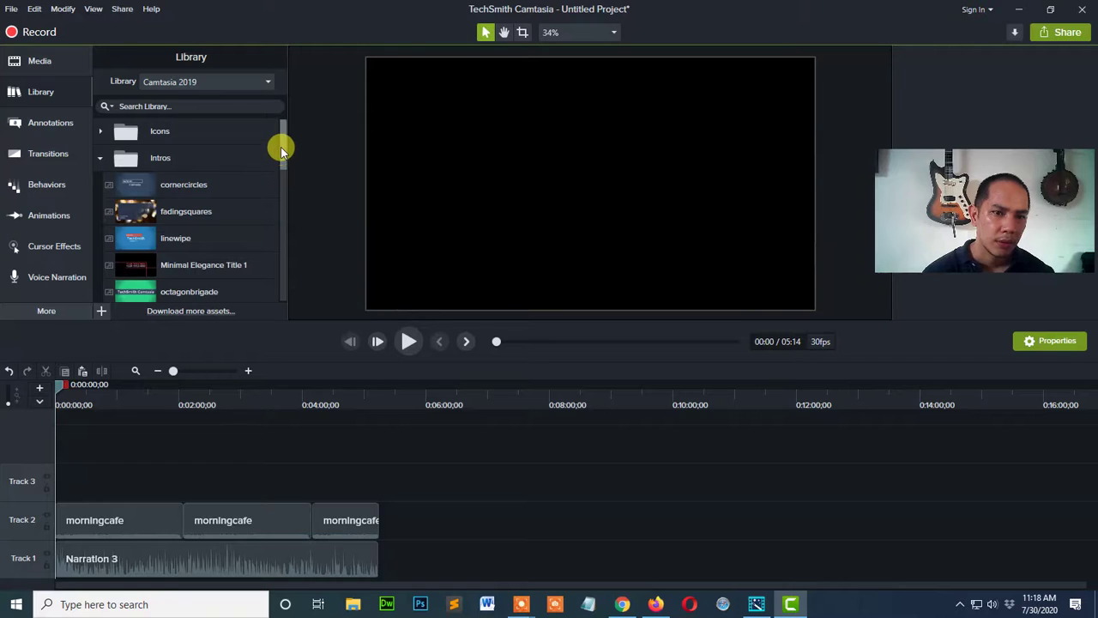
pyautogui.moveTo(282, 149); pyautogui.dragTo(278, 250)
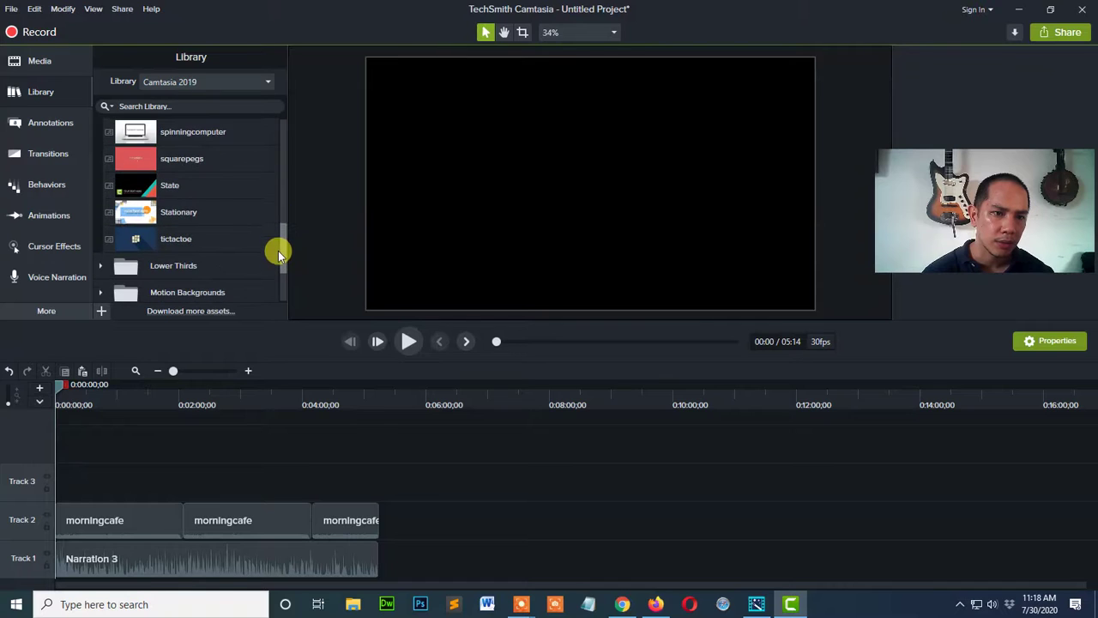
pyautogui.click(131, 185)
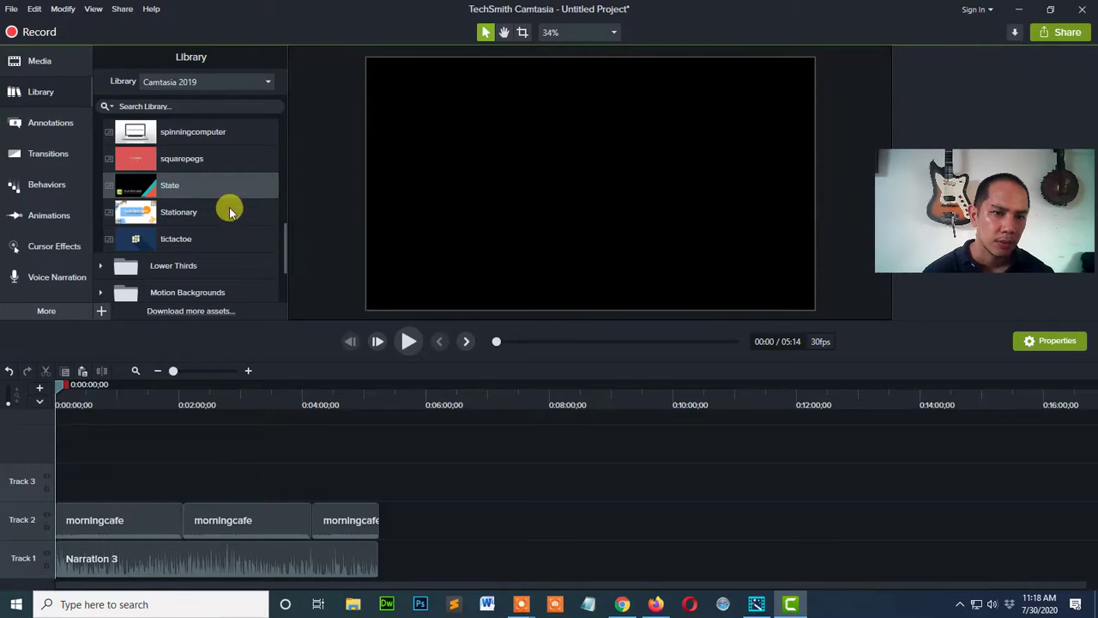
pyautogui.moveTo(287, 245); pyautogui.dragTo(284, 166)
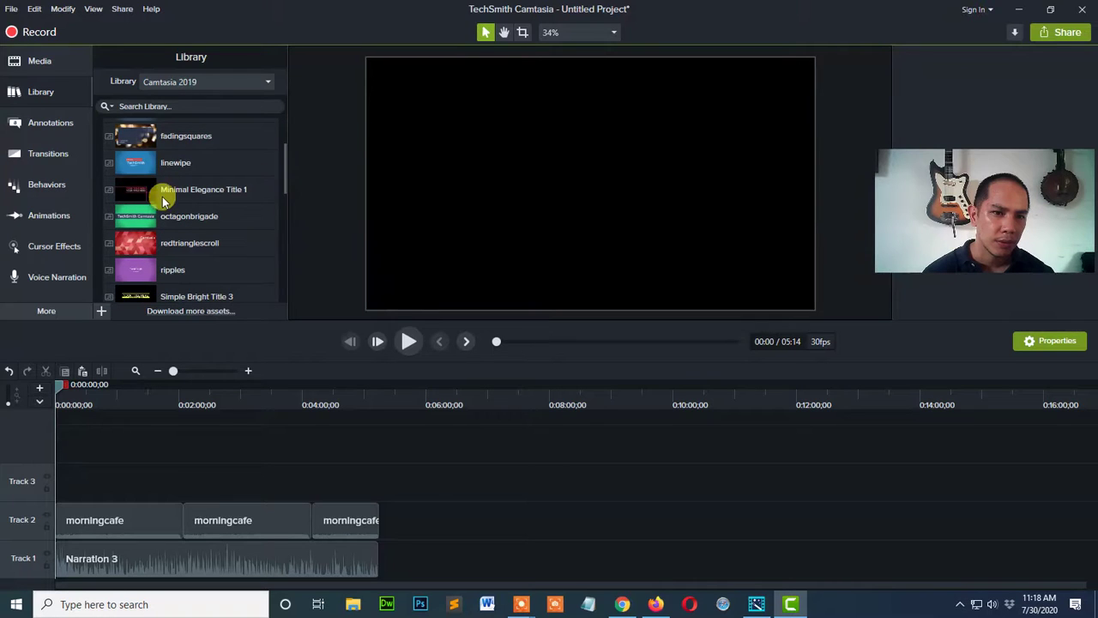
# Place the linewipe intro at the very start of Track 3 and preview its first seconds
pyautogui.click(131, 169)
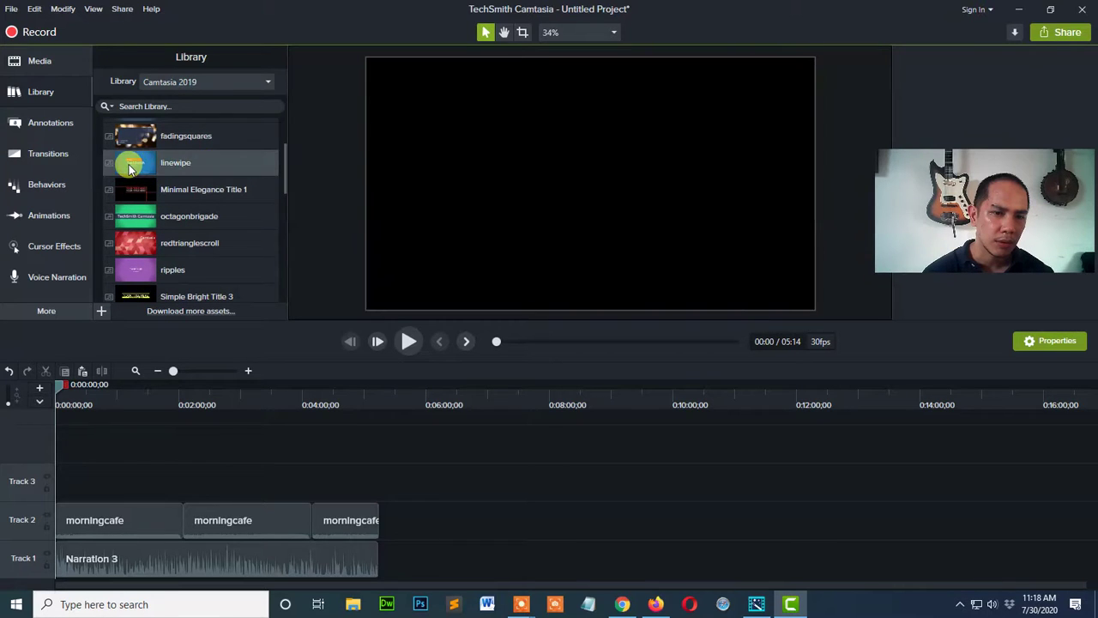
pyautogui.moveTo(131, 169); pyautogui.dragTo(165, 442)
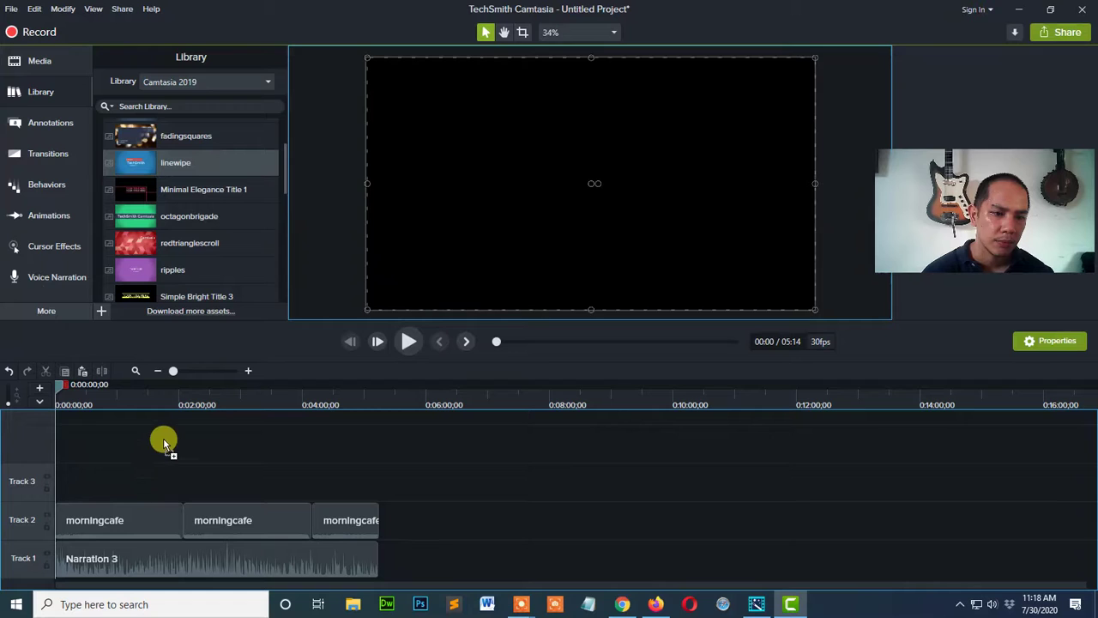
pyautogui.moveTo(205, 395); pyautogui.dragTo(205, 397)
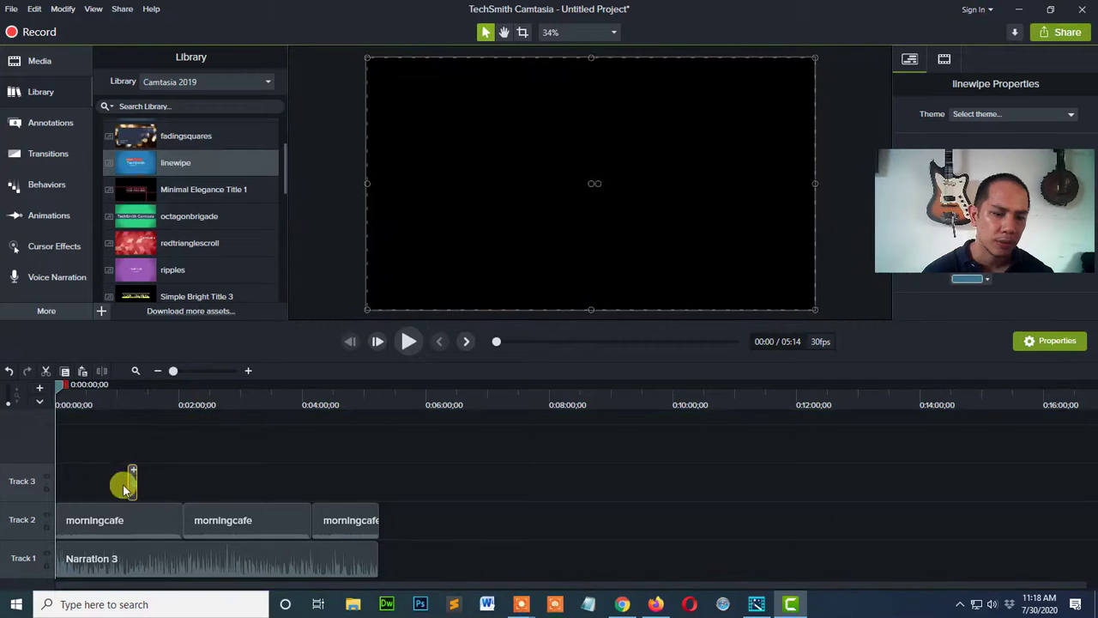
pyautogui.moveTo(133, 480); pyautogui.dragTo(49, 485)
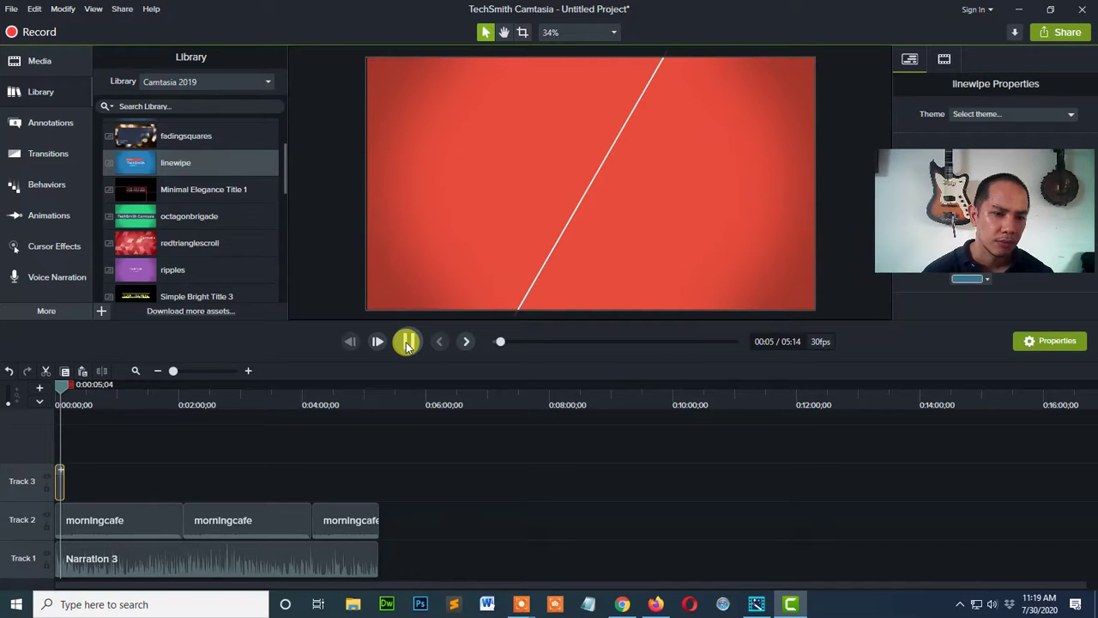
pyautogui.click(407, 343)
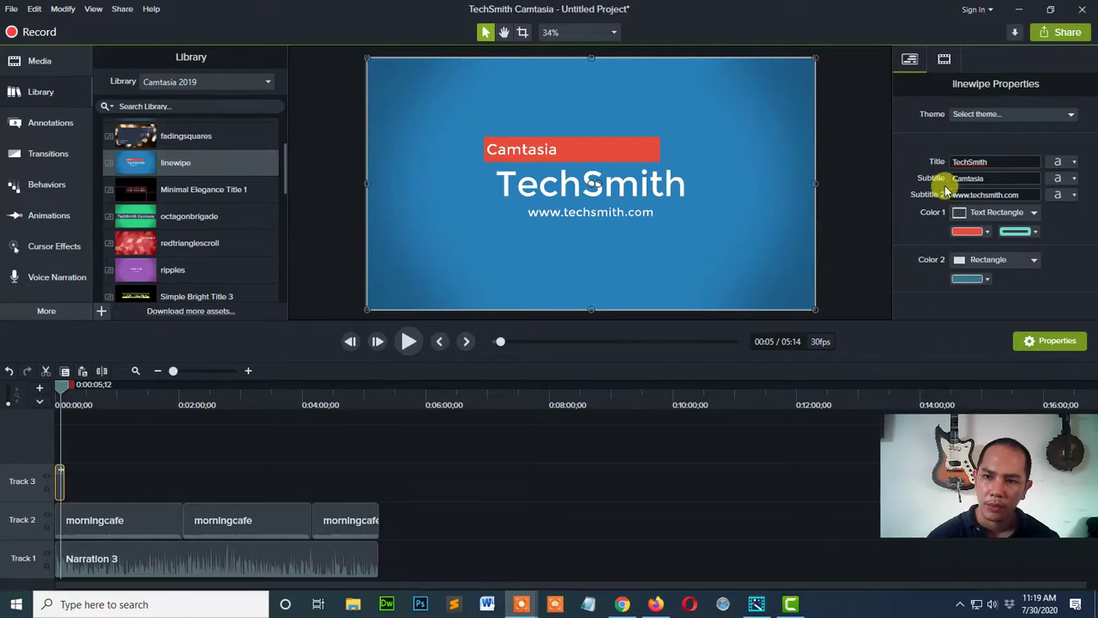
pyautogui.doubleClick(986, 161)
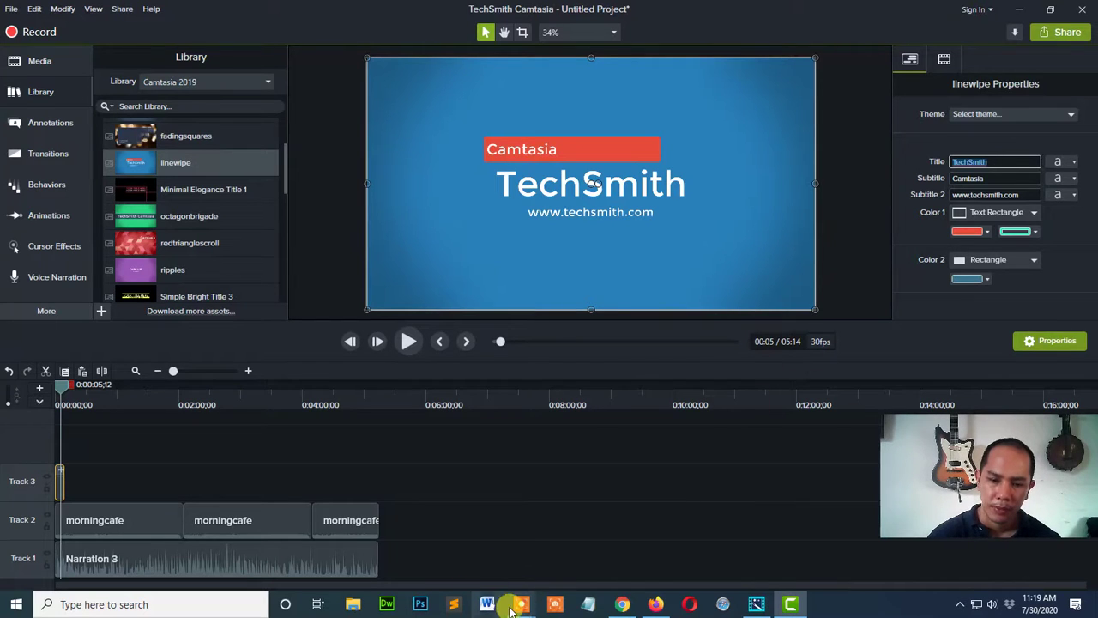
pyautogui.moveTo(514, 605)
pyautogui.click(568, 548)
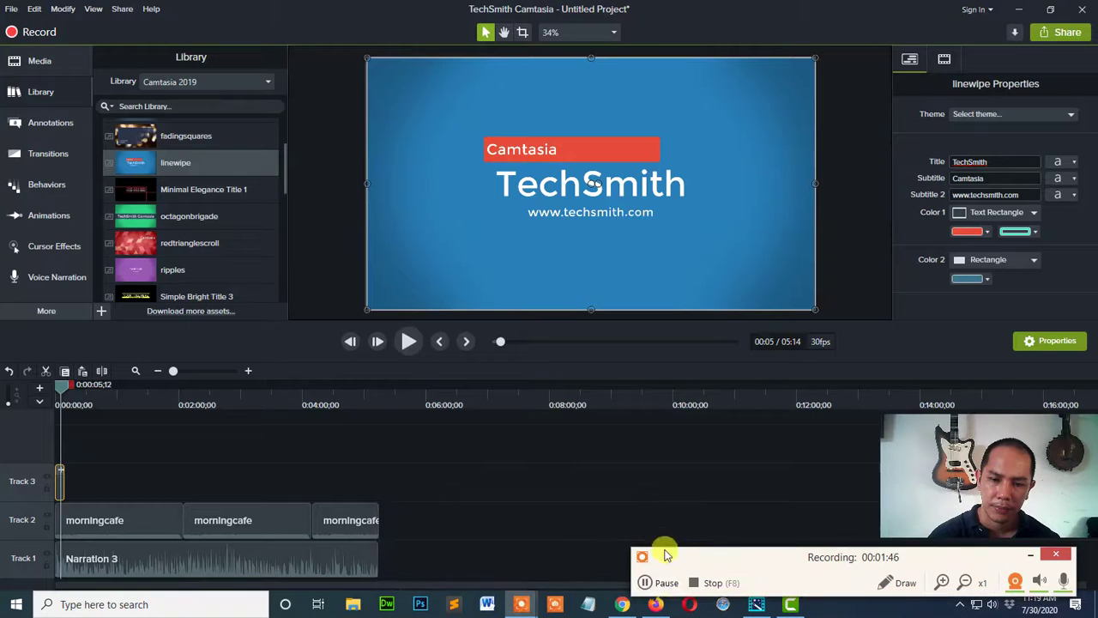
pyautogui.click(1015, 581)
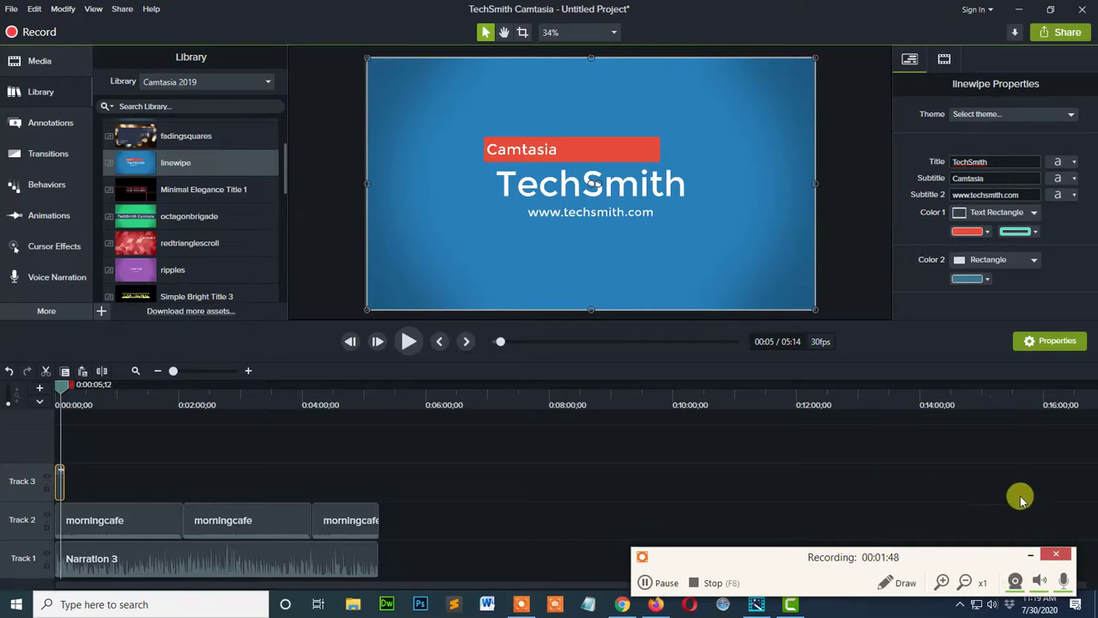
# Set the linewipe intro's title to "Psalm 60", subtitle to "Head Start Gospel" and second subtitle to "Subscribe now!"
pyautogui.doubleClick(994, 162)
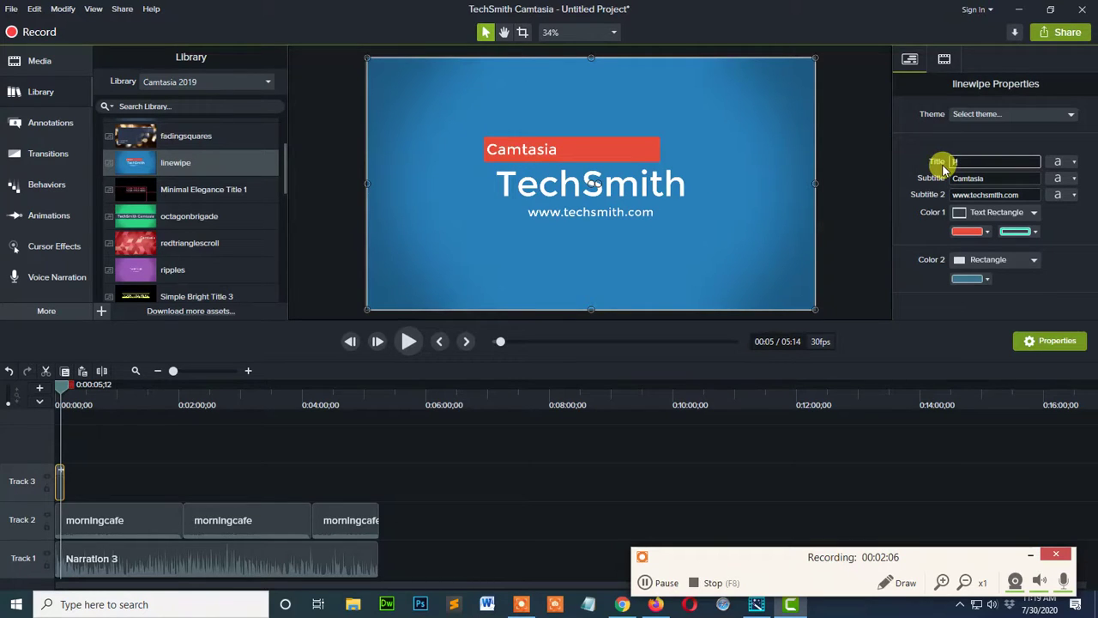
pyautogui.write('salm 60')
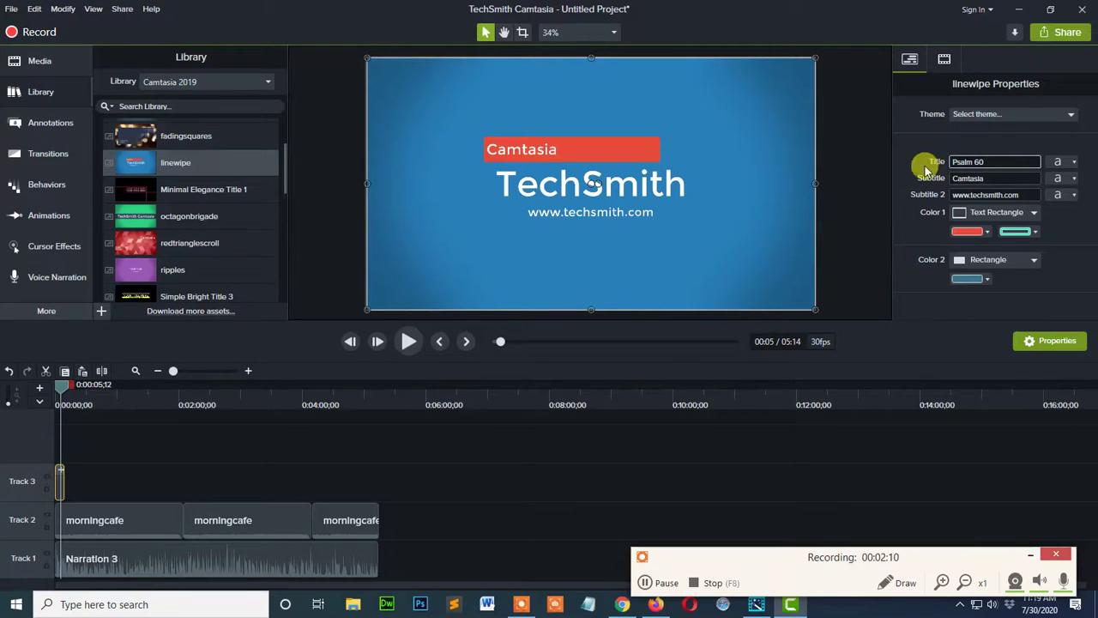
pyautogui.click(1009, 174)
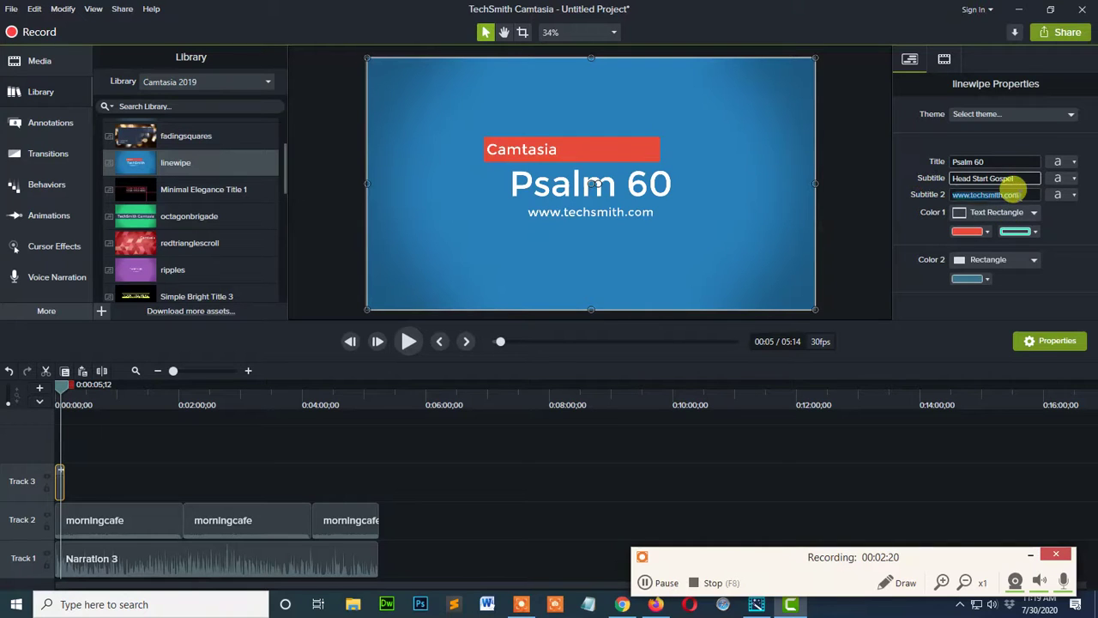
pyautogui.press('Tab')
pyautogui.write('S')
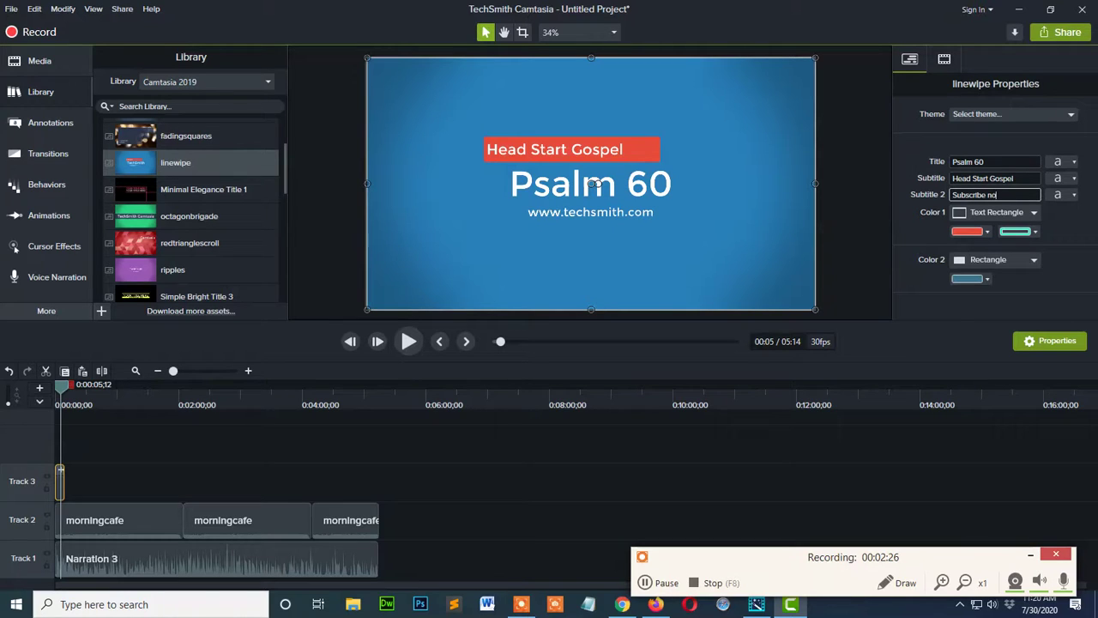
pyautogui.write('ubscribe now!')
pyautogui.click(772, 195)
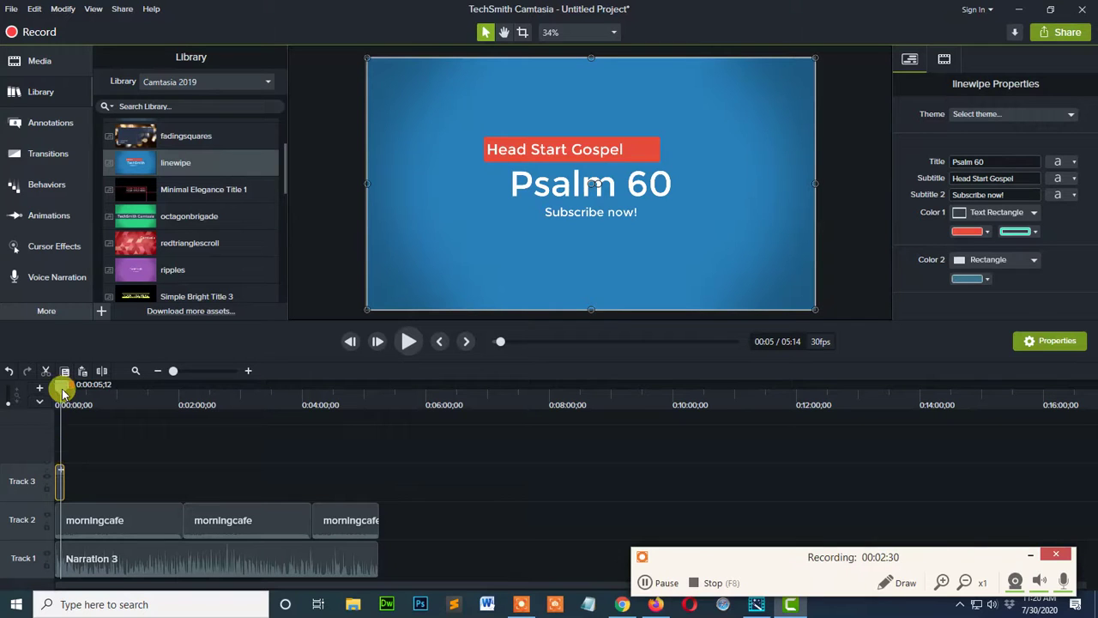
# Extend the linewipe intro on Track 3 to about 11 seconds and preview it from the start
pyautogui.moveTo(60, 387); pyautogui.dragTo(49, 393)
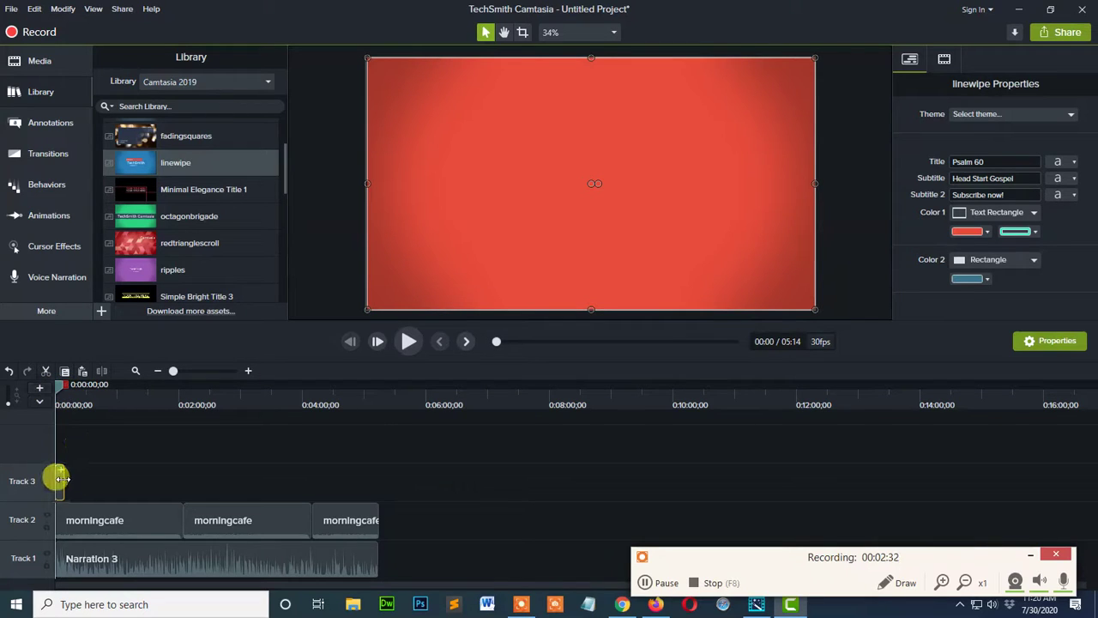
pyautogui.moveTo(60, 479); pyautogui.dragTo(66, 480)
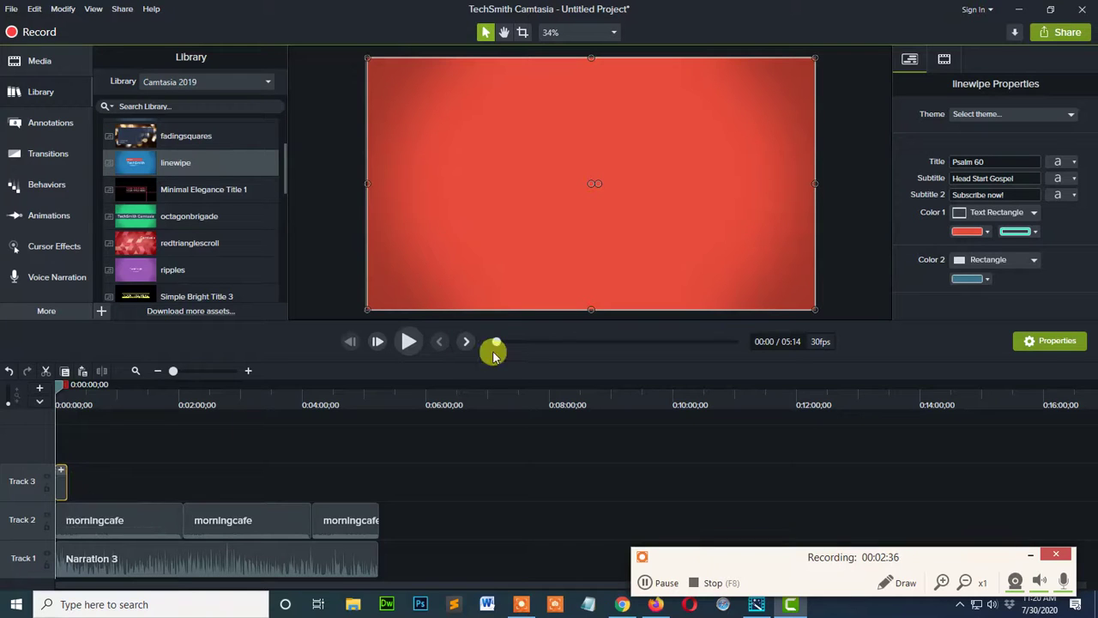
pyautogui.click(409, 342)
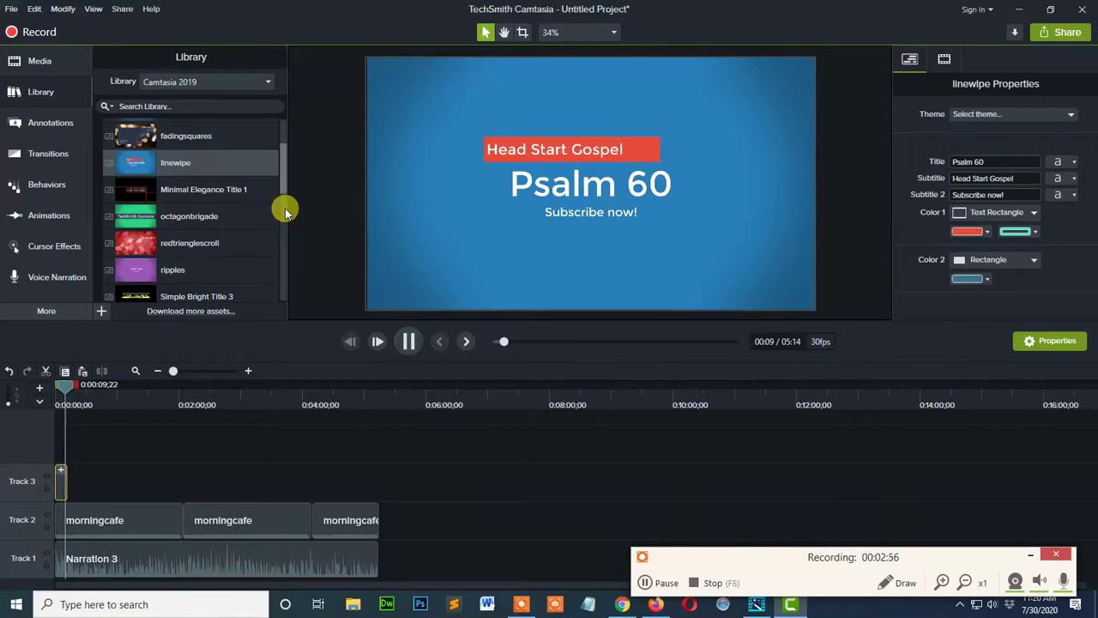
pyautogui.click(407, 359)
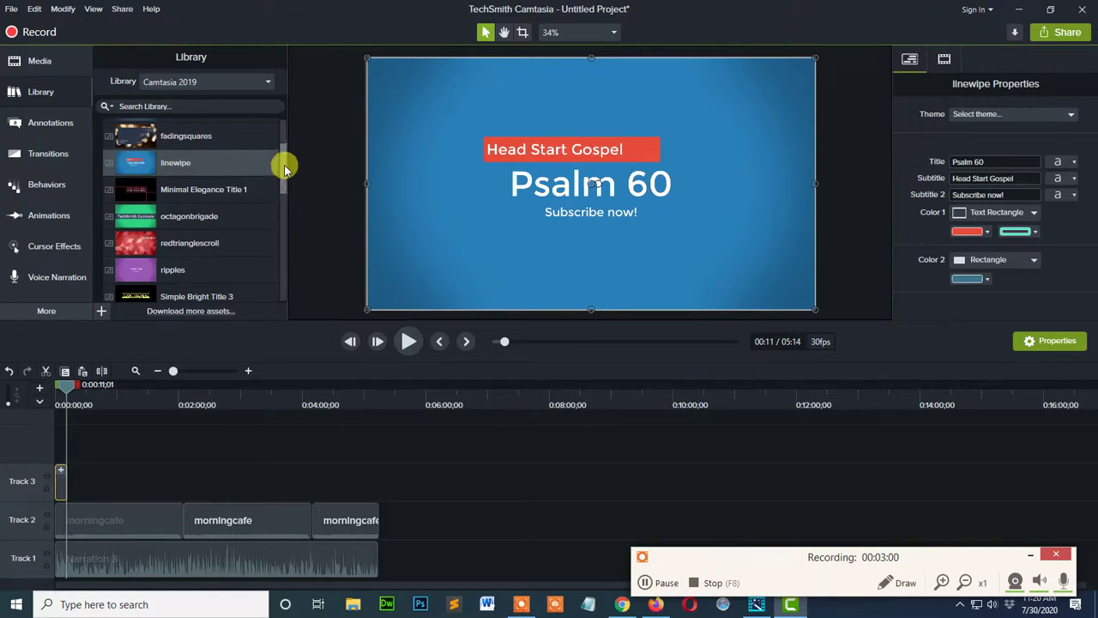
# Show the project's Media Bin and minimize the screen recorder's control bar
pyautogui.moveTo(285, 167); pyautogui.dragTo(286, 115)
pyautogui.click(42, 65)
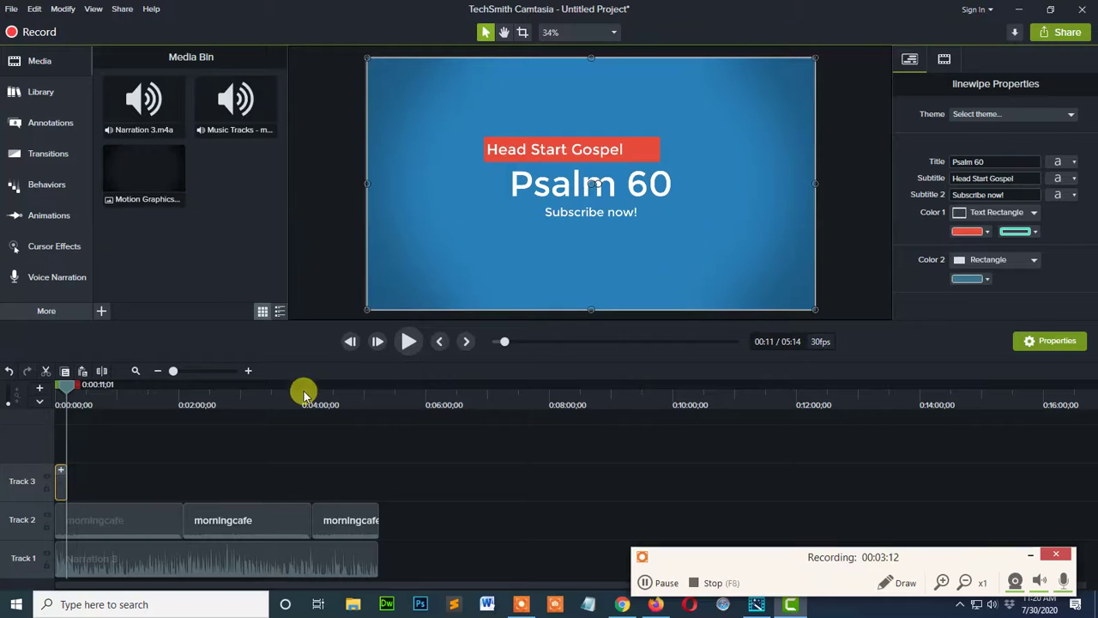
pyautogui.click(1031, 555)
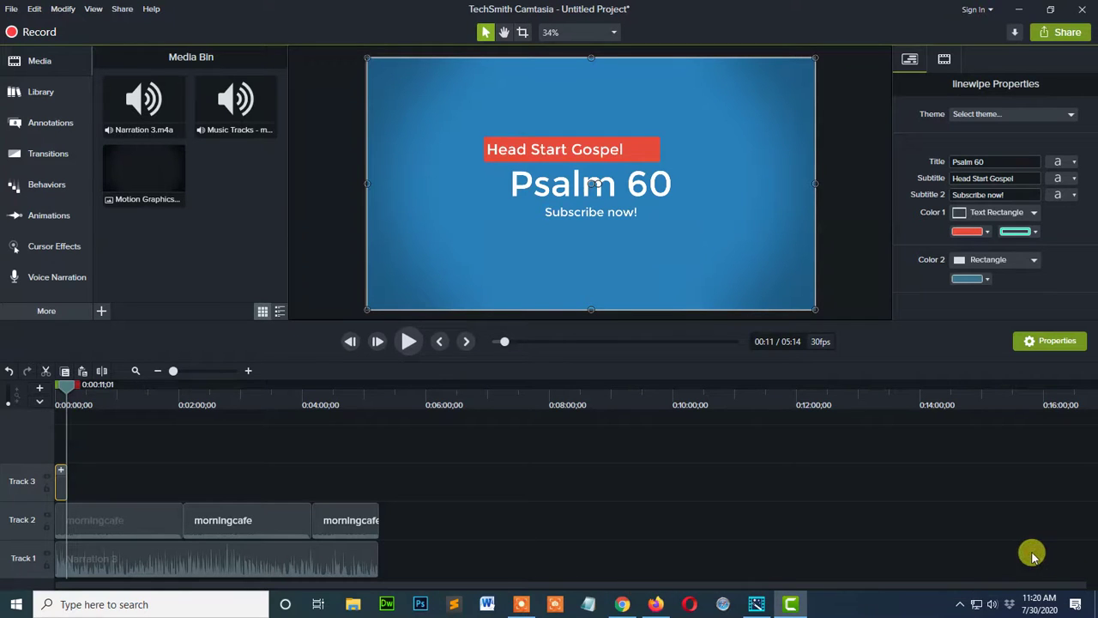
# Switch to Chrome and run a Google image search for "psalm 60" in the empty new tab
pyautogui.click(621, 604)
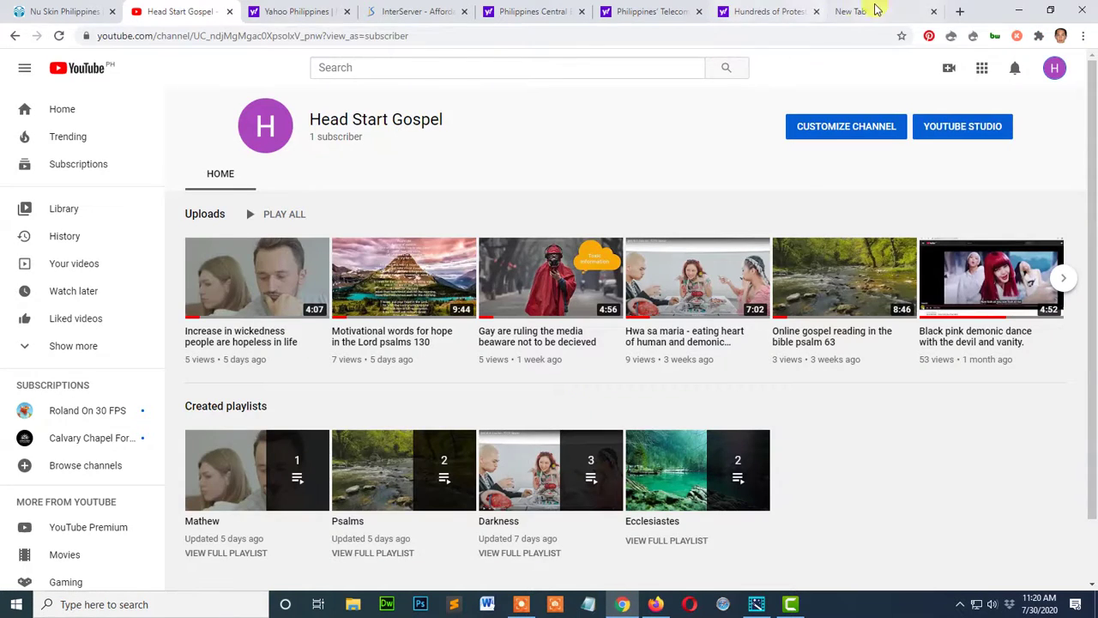
pyautogui.click(862, 12)
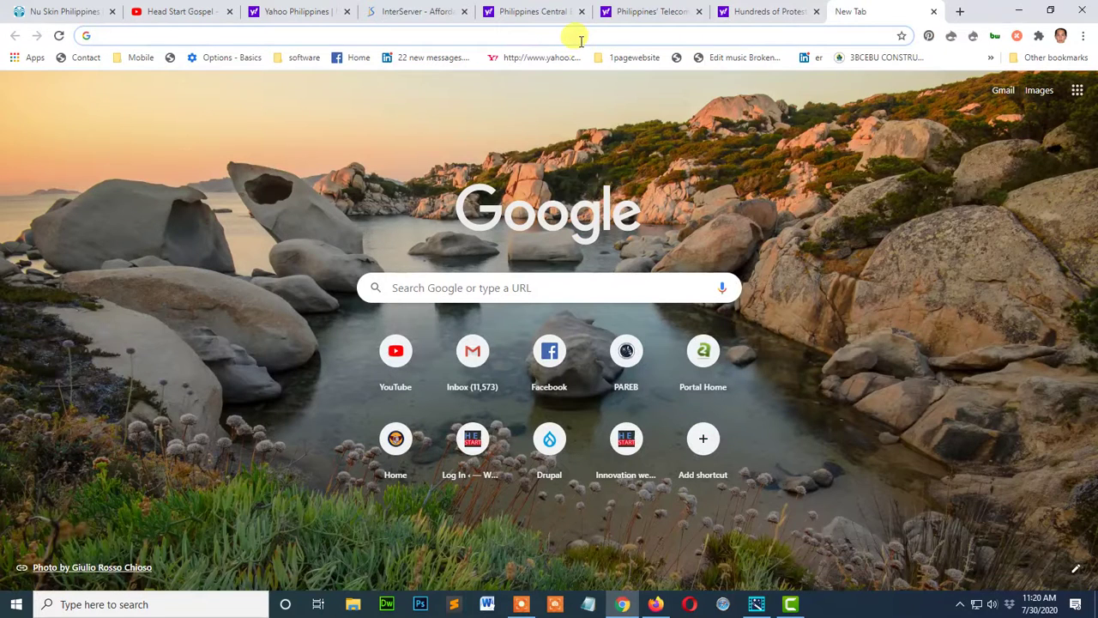
pyautogui.write('pslam')
pyautogui.press('BackSpace')
pyautogui.press('BackSpace')
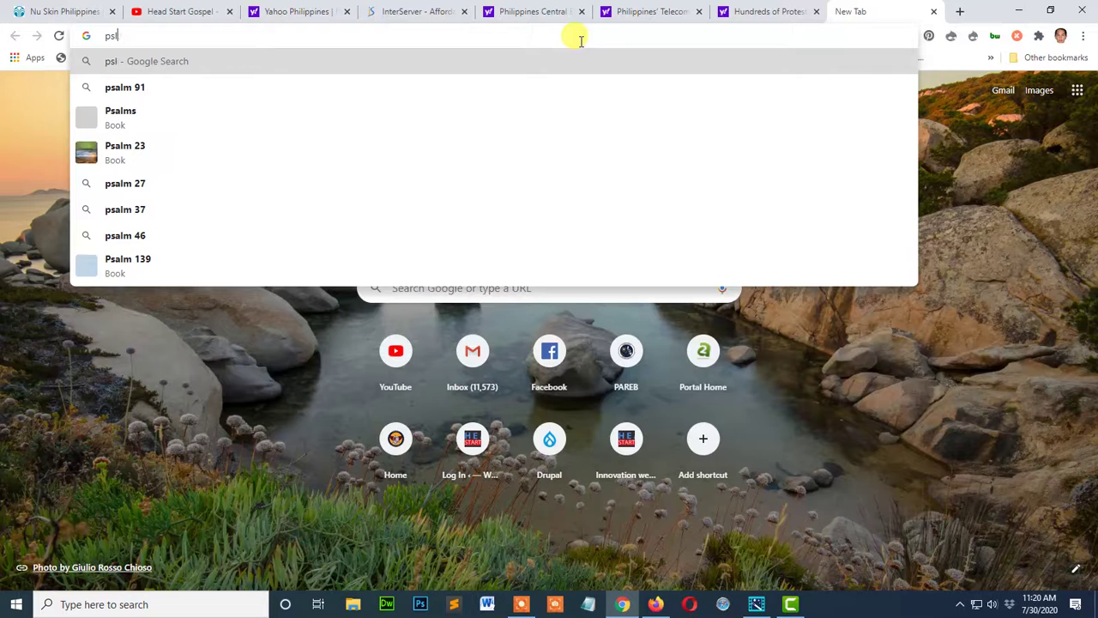
pyautogui.press('BackSpace')
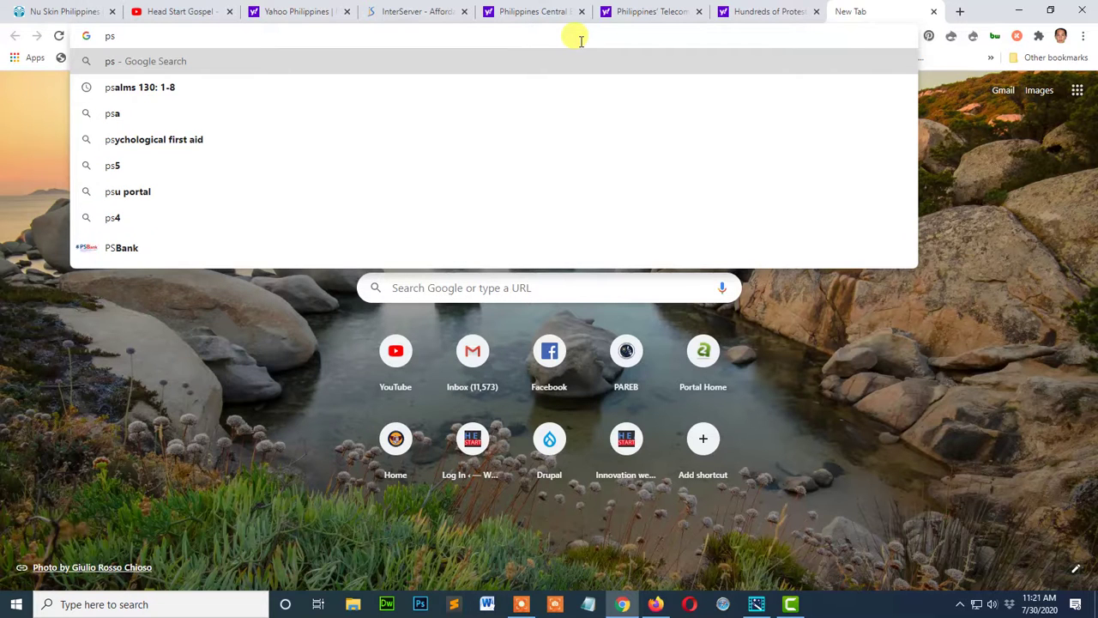
pyautogui.write('alm')
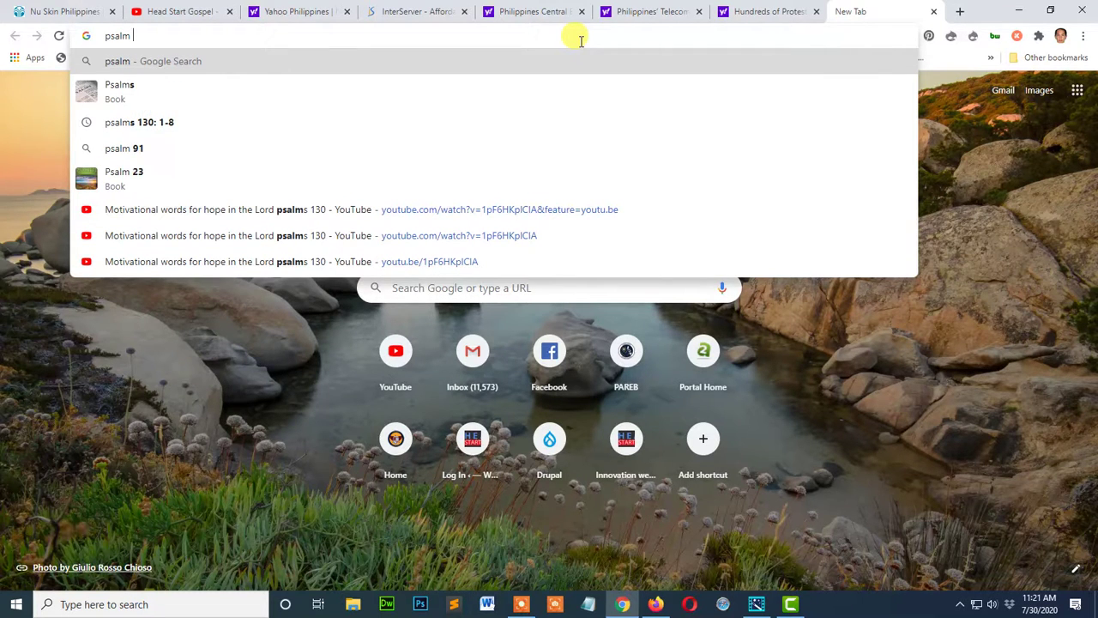
pyautogui.write(' 60')
pyautogui.press('Return')
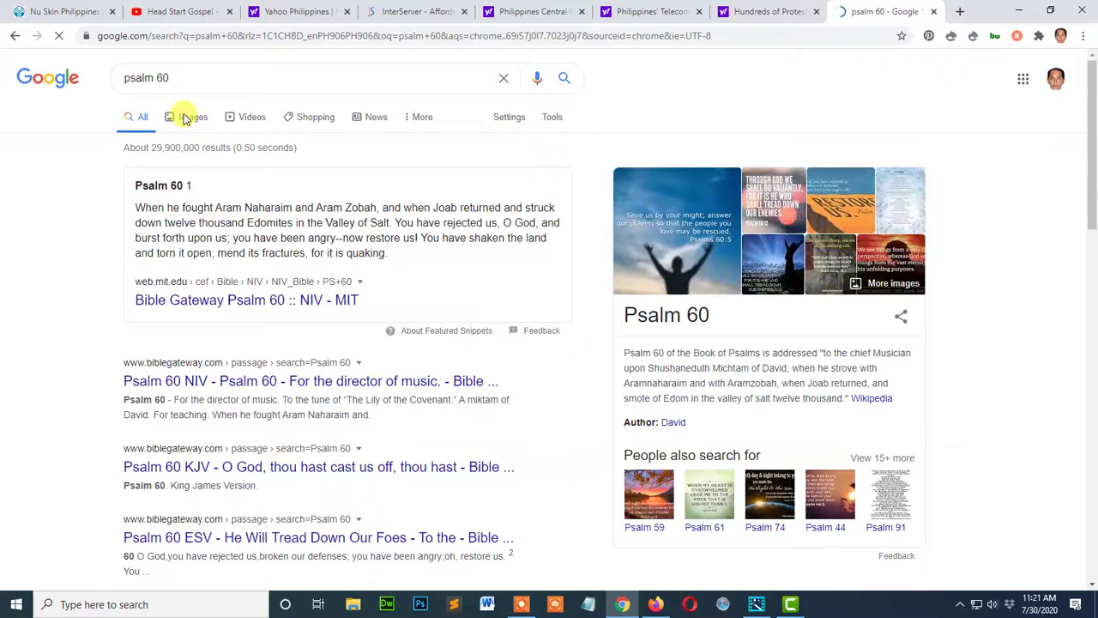
pyautogui.click(185, 120)
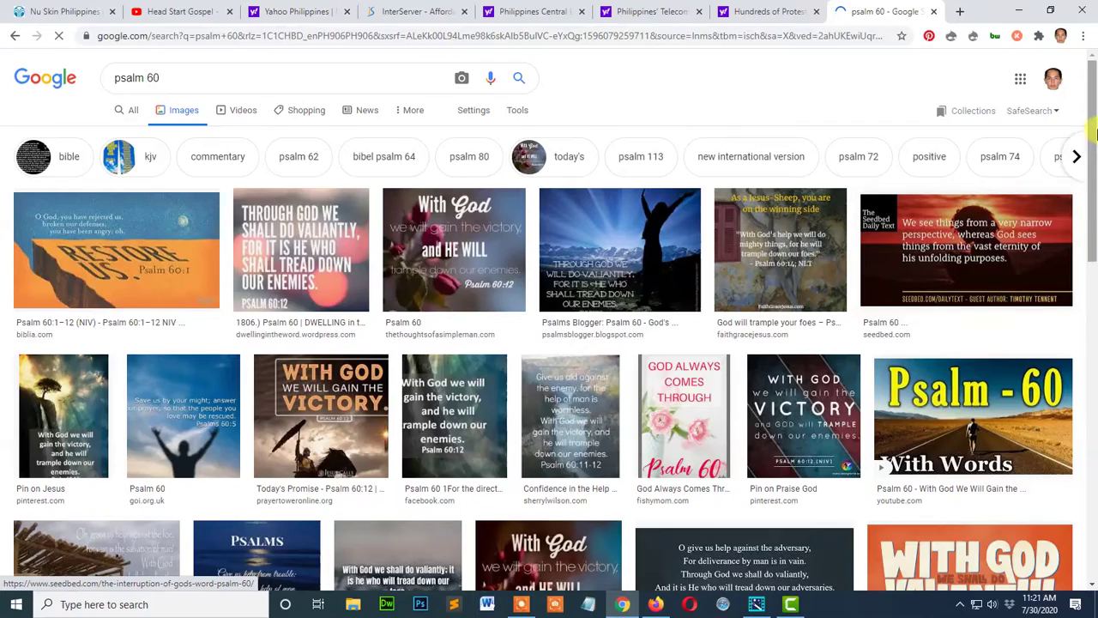
# Look through the Psalm 60 image results for suitable verse pictures and return to the start of the results
pyautogui.scroll(-3, 1093, 216)
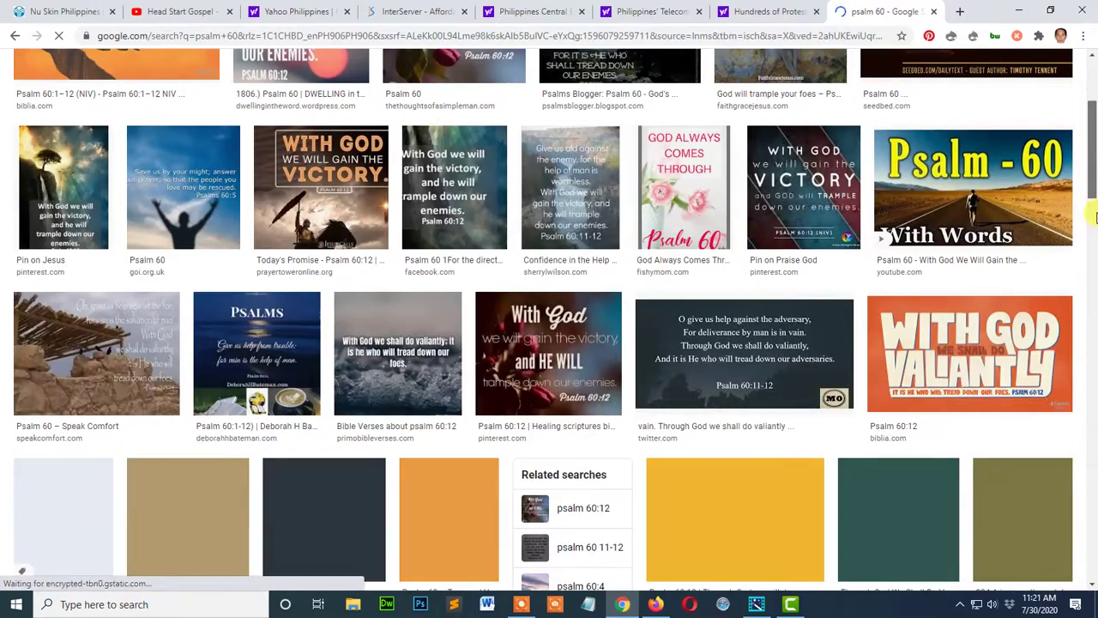
pyautogui.scroll(-3, 1095, 249)
pyautogui.scroll(-5, 1093, 274)
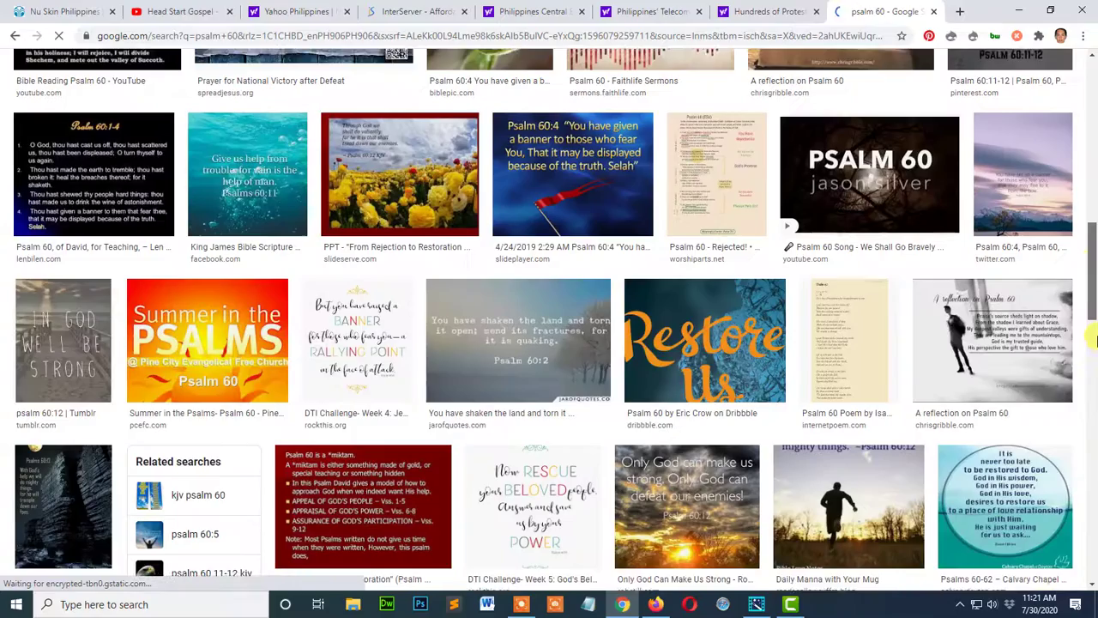
pyautogui.scroll(-3, 1094, 343)
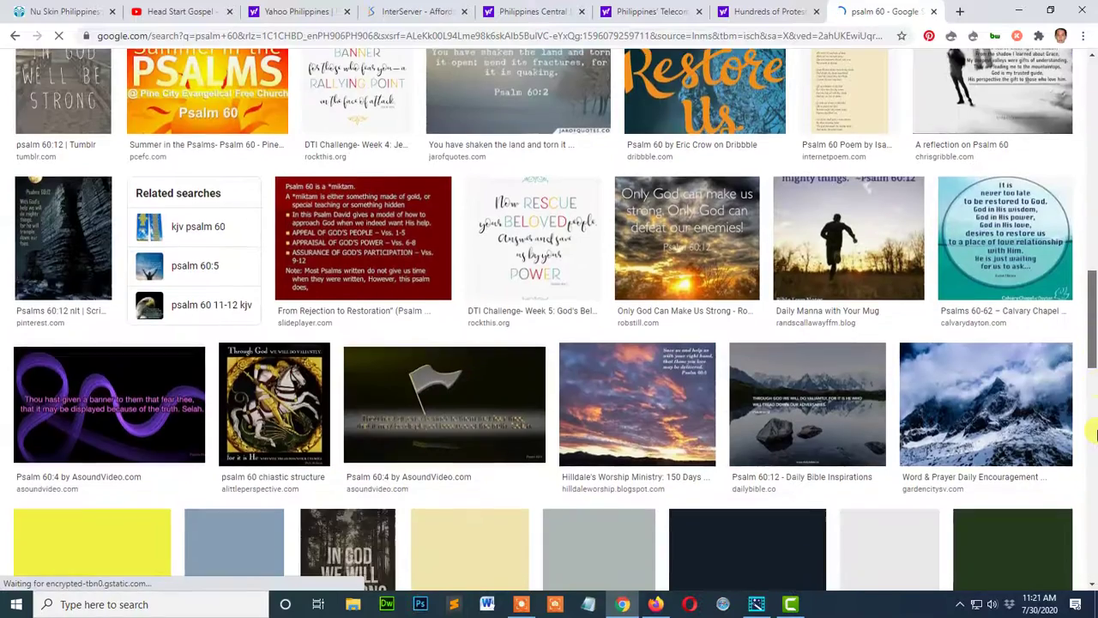
pyautogui.scroll(-3, 1095, 412)
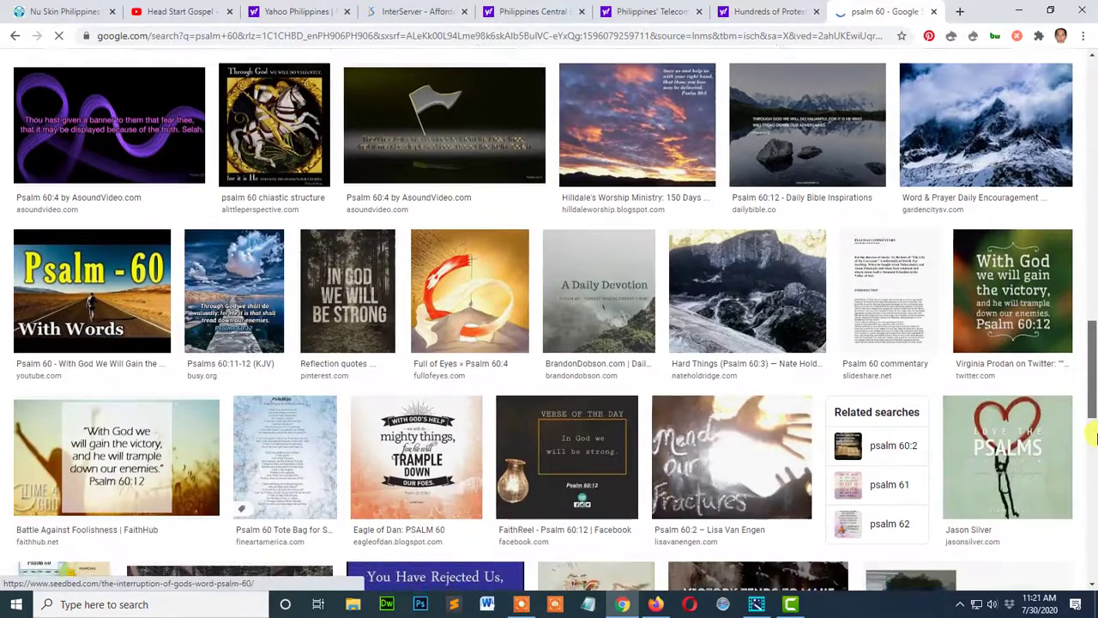
pyautogui.scroll(1, 1095, 428)
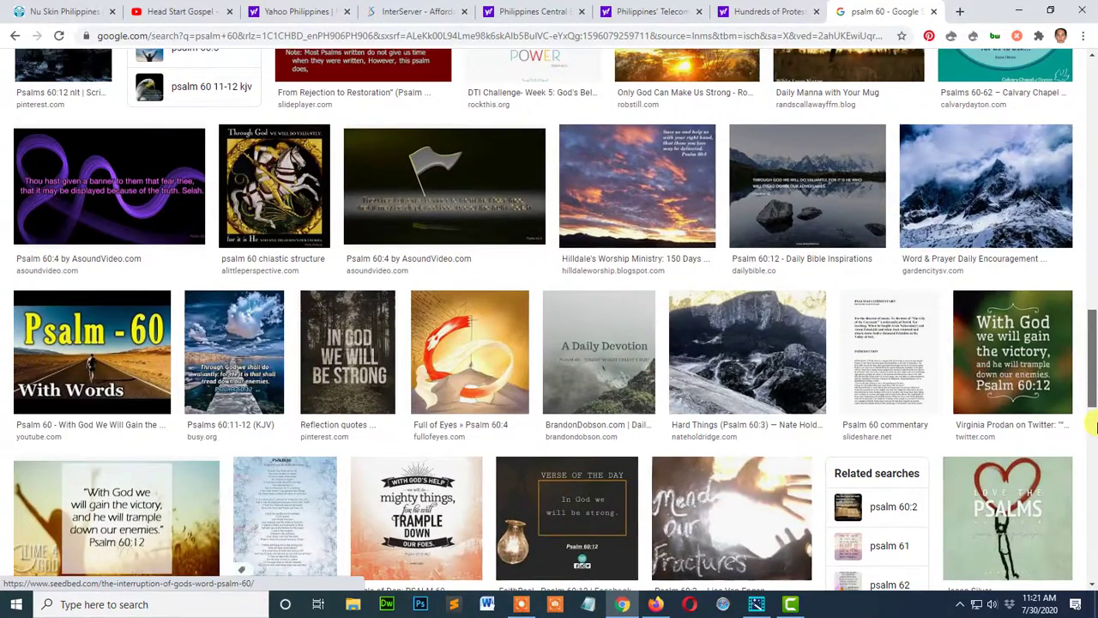
pyautogui.moveTo(1095, 426); pyautogui.dragTo(1095, 157)
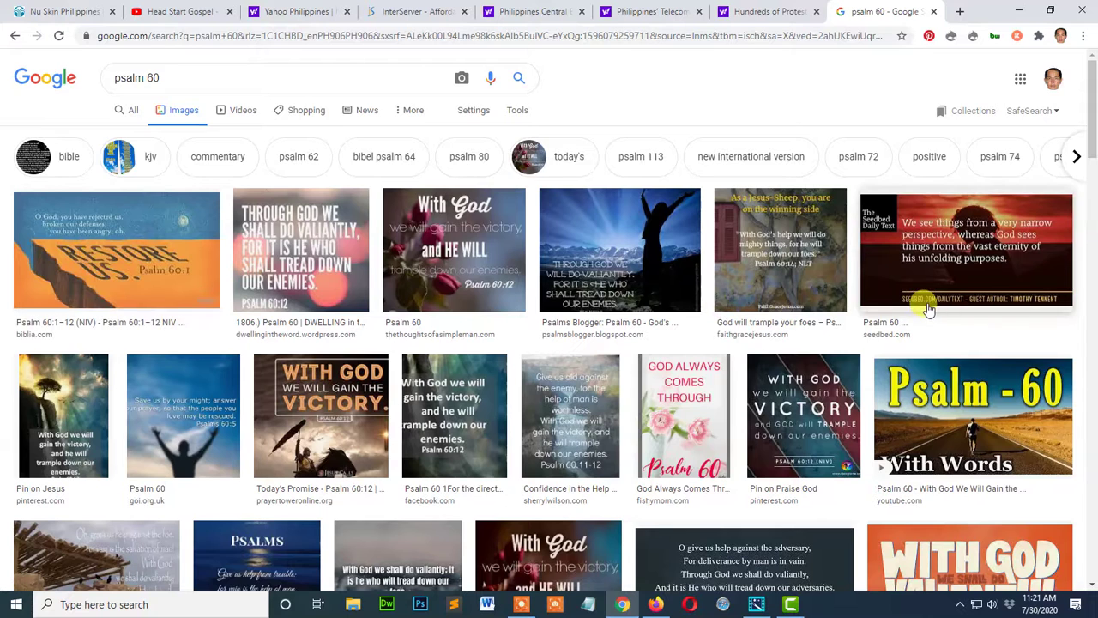
# Preview the pink-flower Psalm 60:12 image alongside the neighbouring results, and close the preview
pyautogui.click(476, 260)
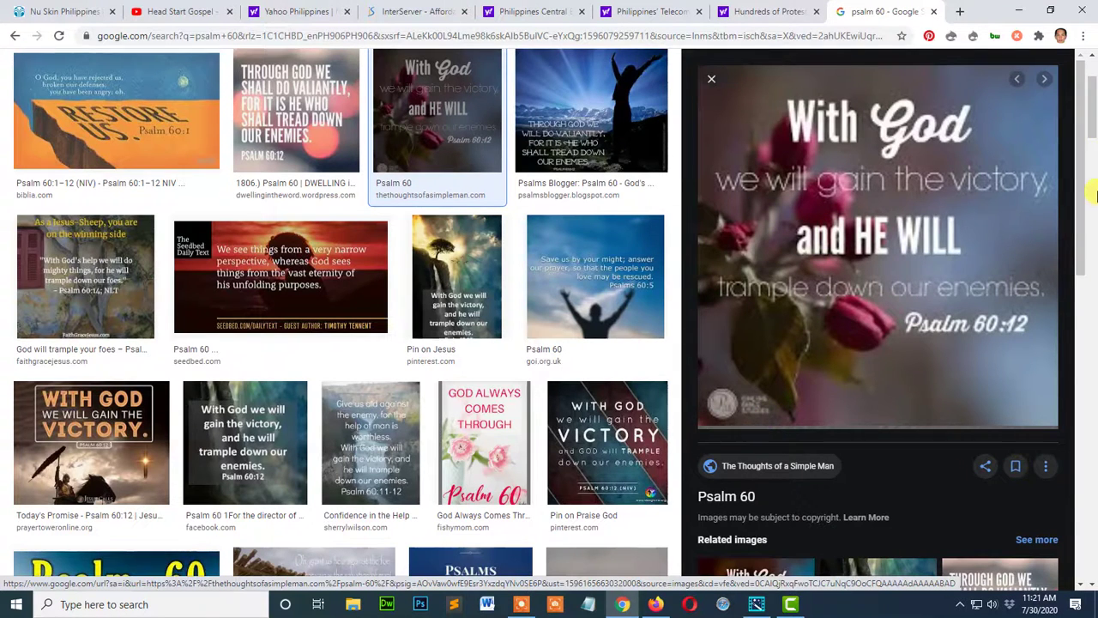
pyautogui.moveTo(1093, 124); pyautogui.dragTo(1094, 104)
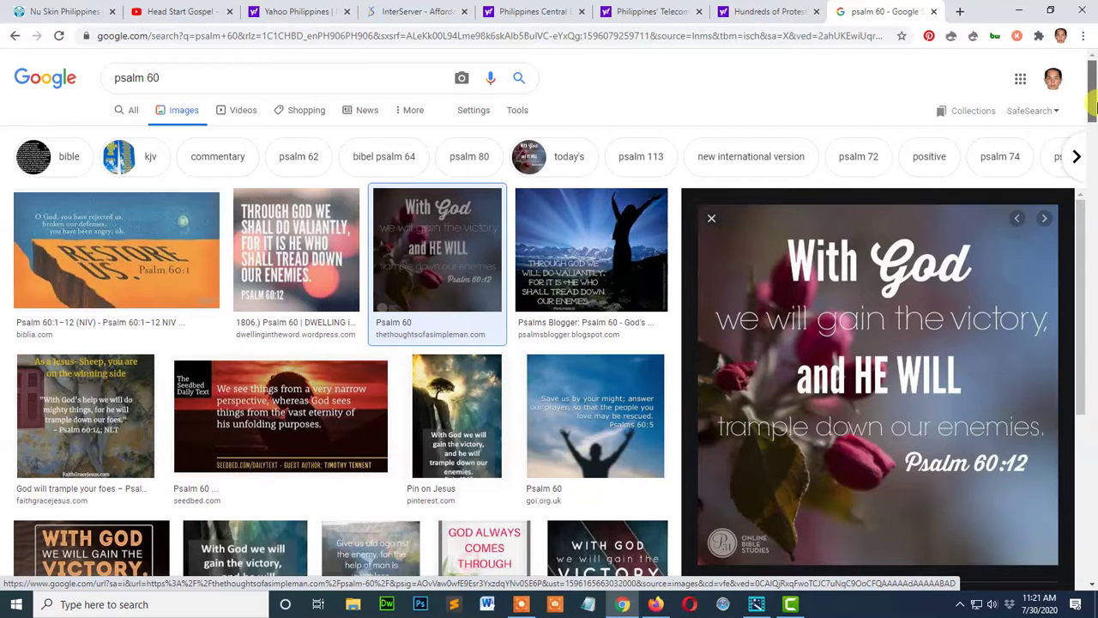
pyautogui.moveTo(1094, 104); pyautogui.dragTo(1094, 156)
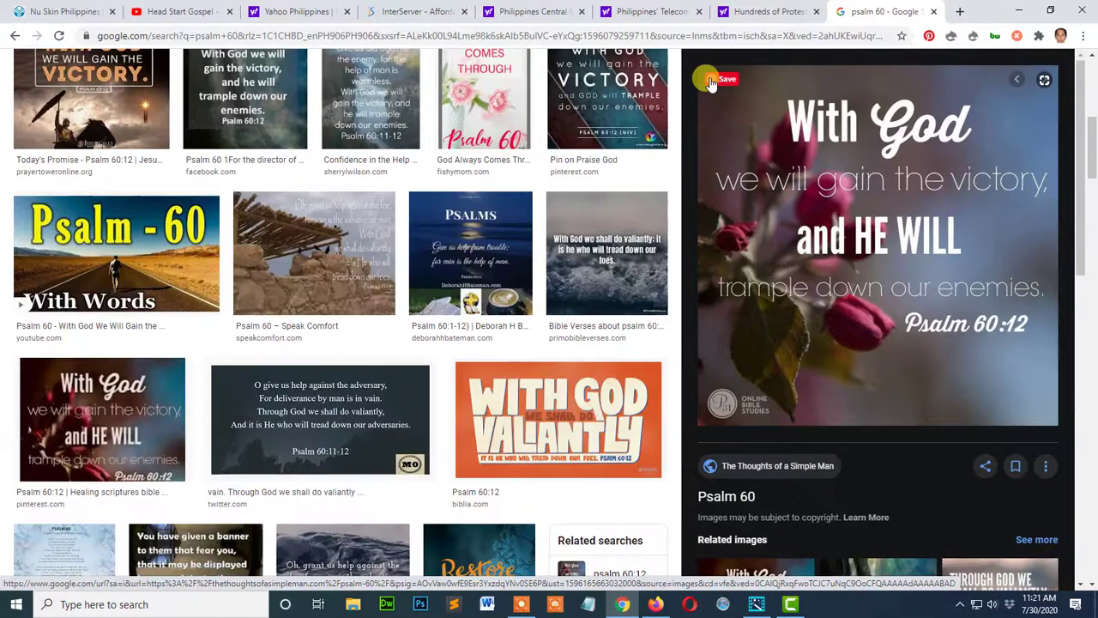
pyautogui.press('Escape')
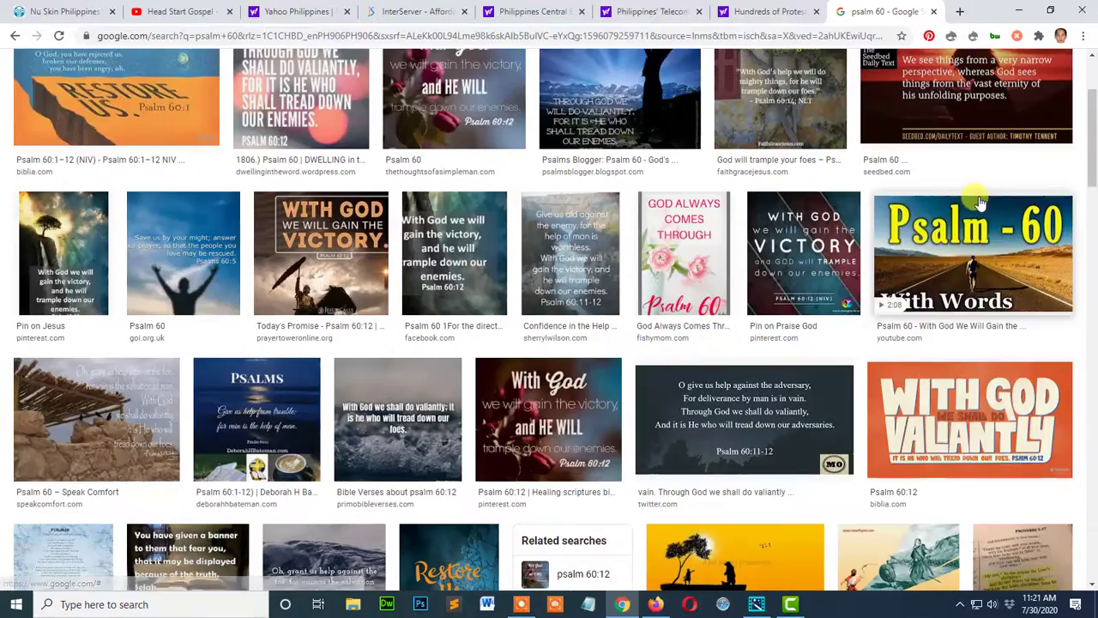
# Look further down the results, preview the green Psalm 60:12 verse image from Twitter, and close the preview
pyautogui.scroll(-5, 1094, 311)
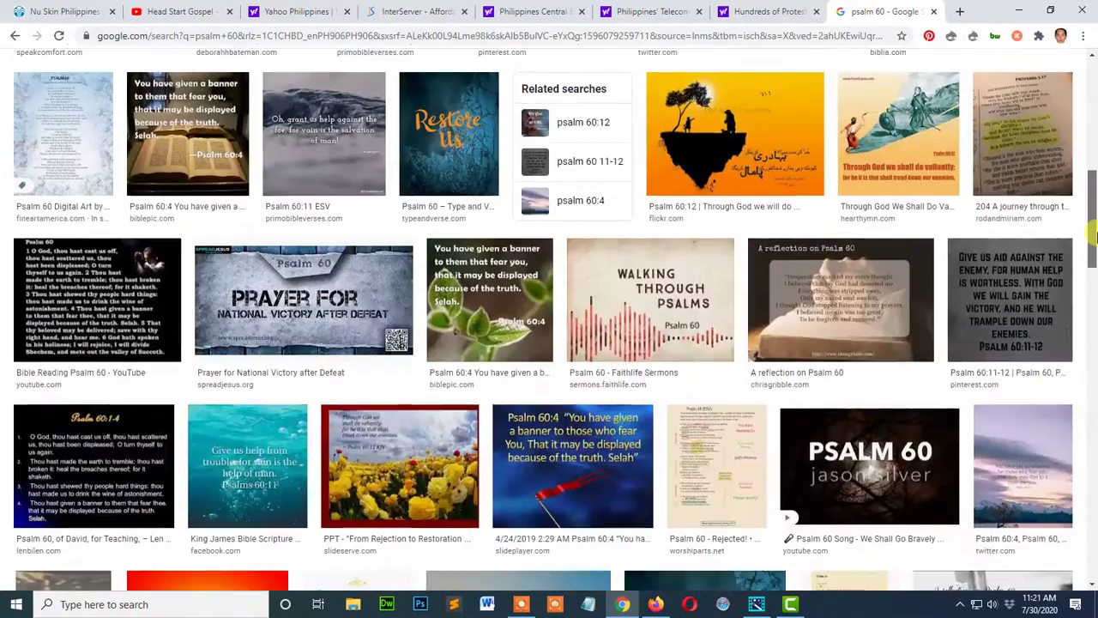
pyautogui.moveTo(1093, 233); pyautogui.dragTo(1079, 367)
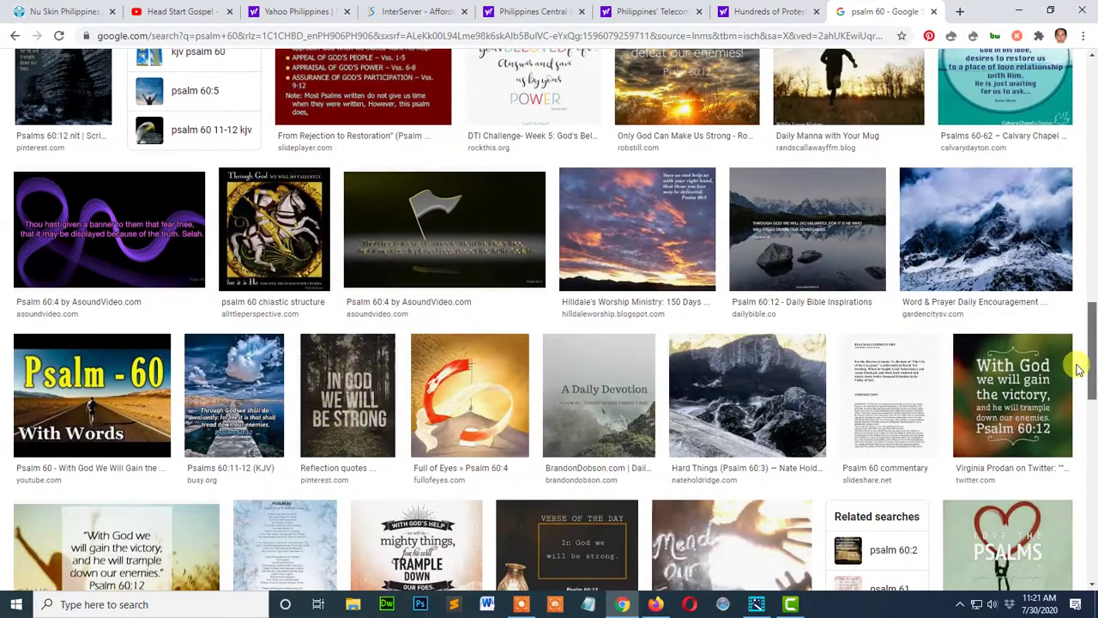
pyautogui.click(1021, 371)
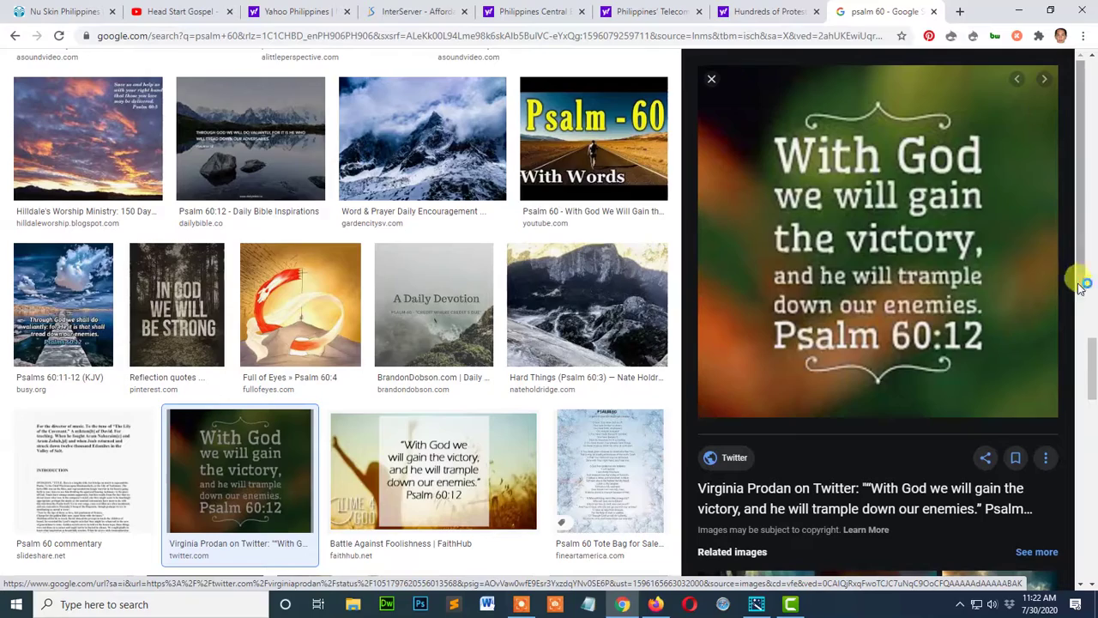
pyautogui.moveTo(1091, 368); pyautogui.dragTo(1046, 111)
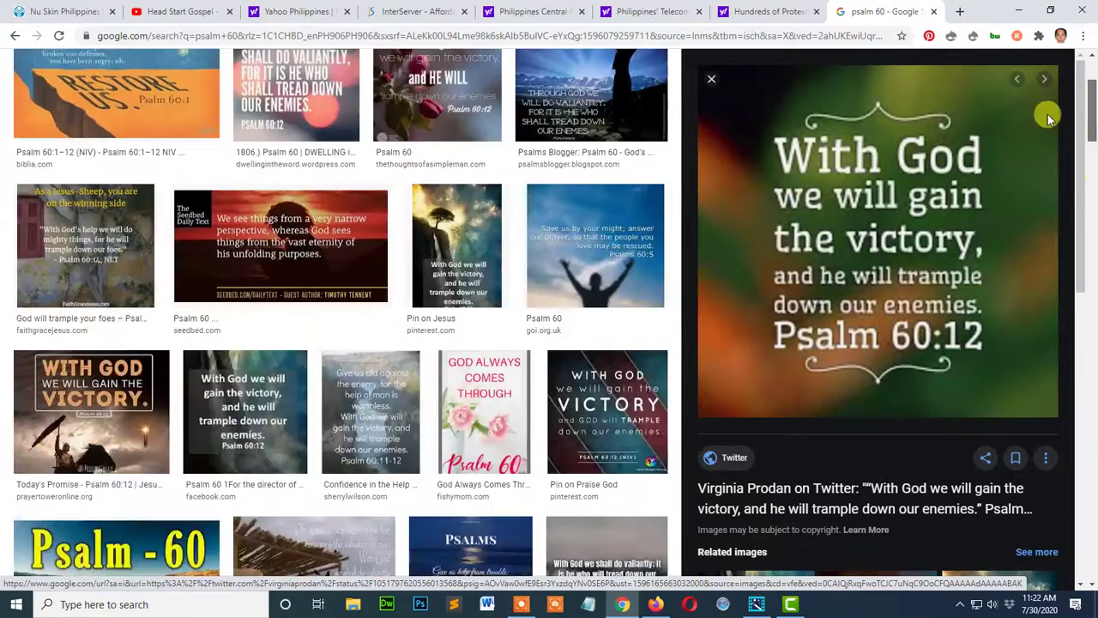
pyautogui.click(712, 78)
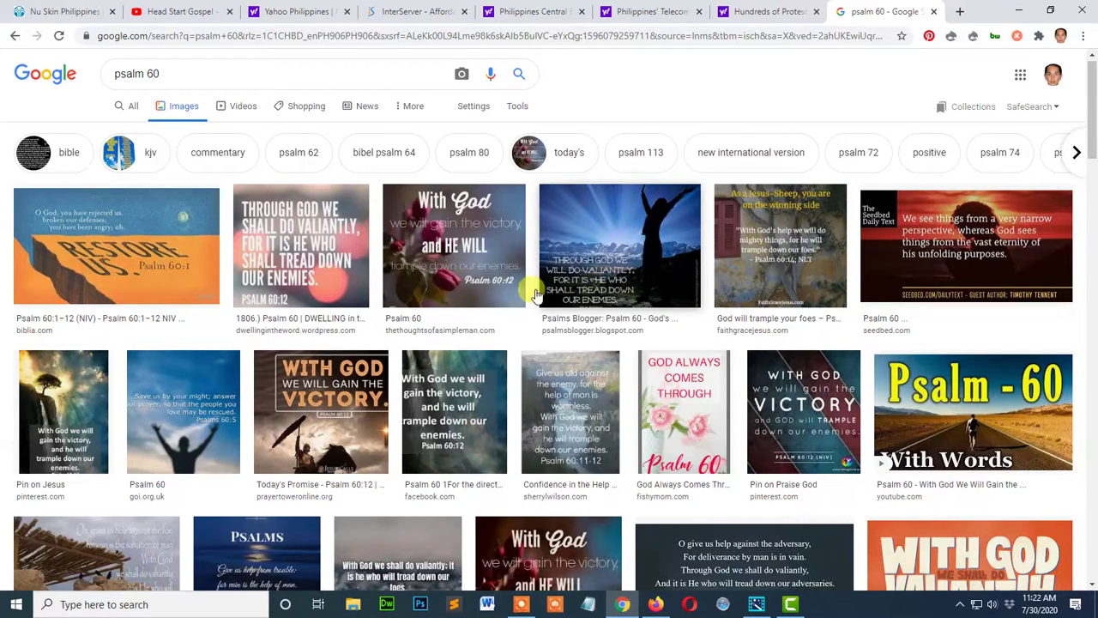
# Compare the "Through God we shall do valiantly" image with the "With God we will gain the victory" warrior image and start saving the latter
pyautogui.click(313, 264)
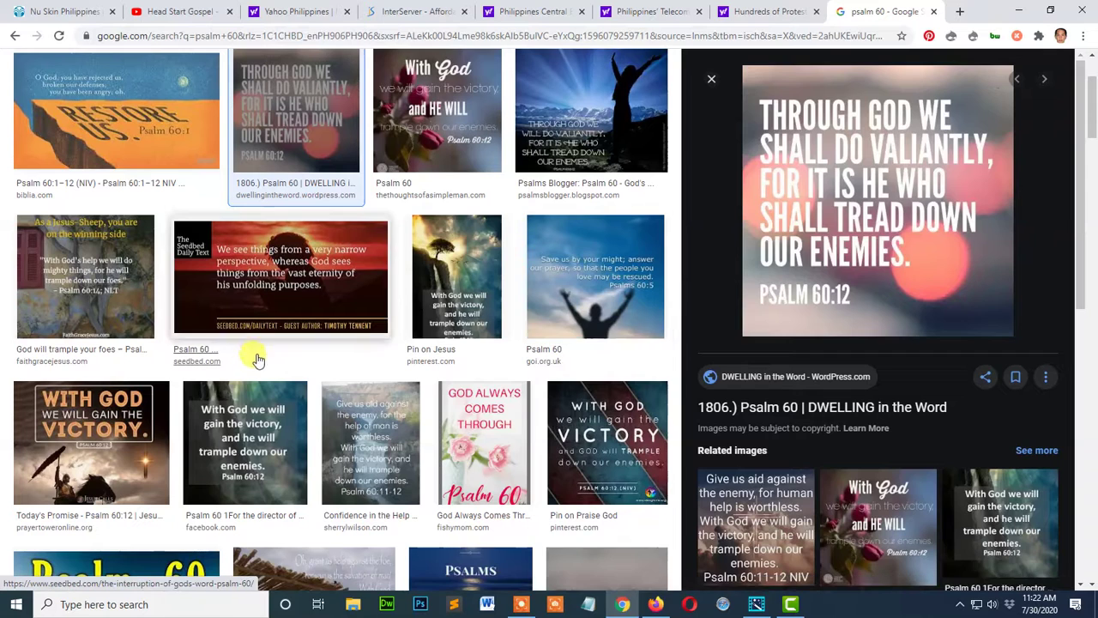
pyautogui.click(123, 436)
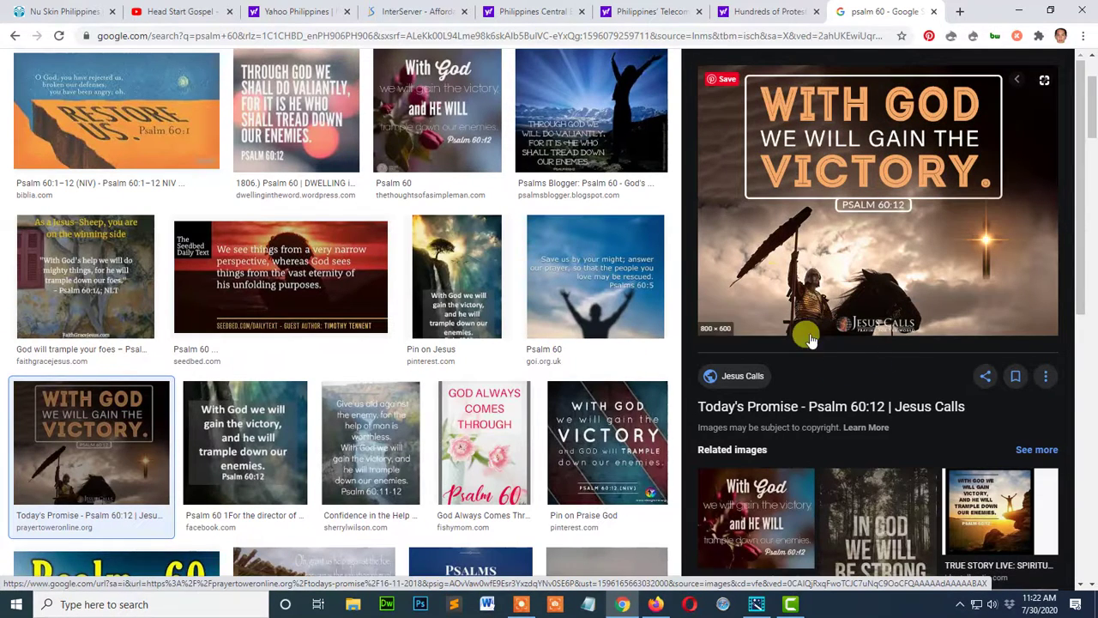
pyautogui.rightClick(877, 246)
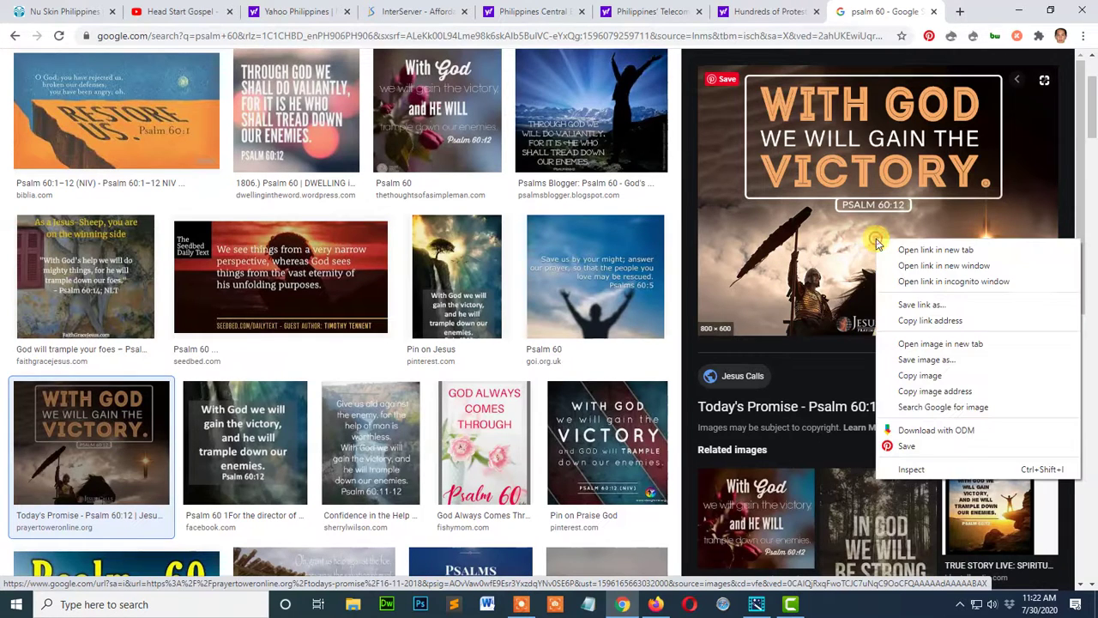
pyautogui.click(944, 362)
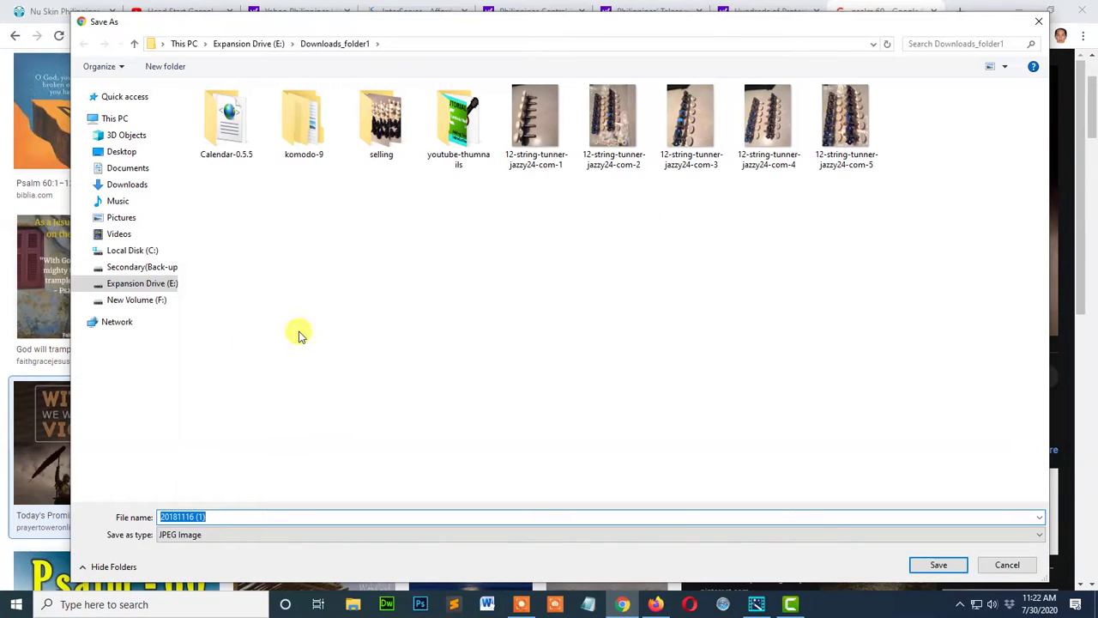
pyautogui.write('ps')
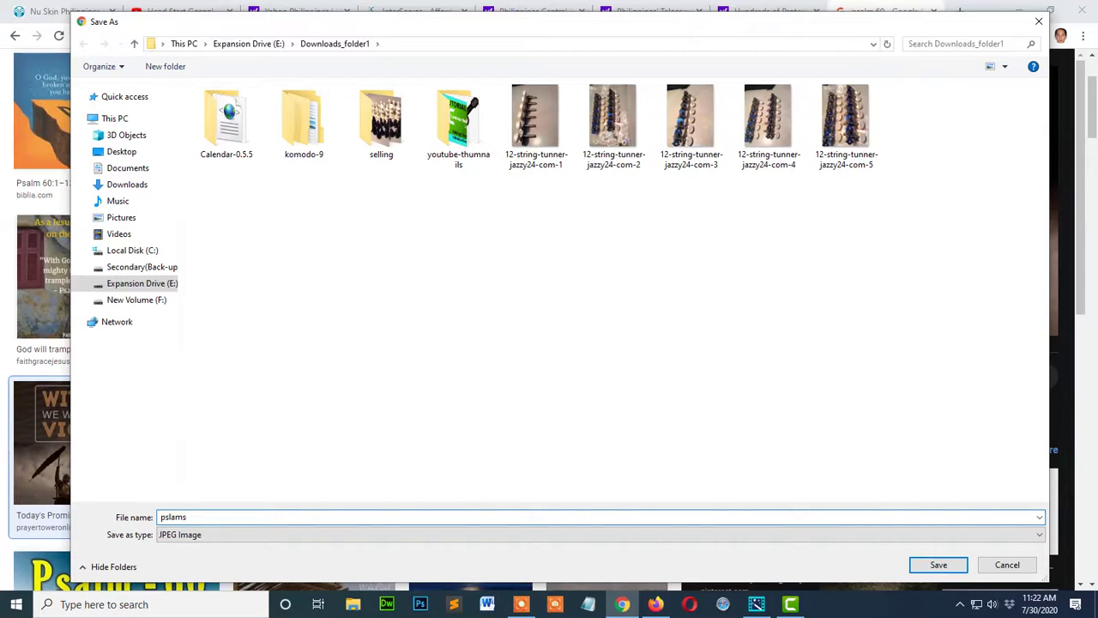
pyautogui.press('BackSpace')
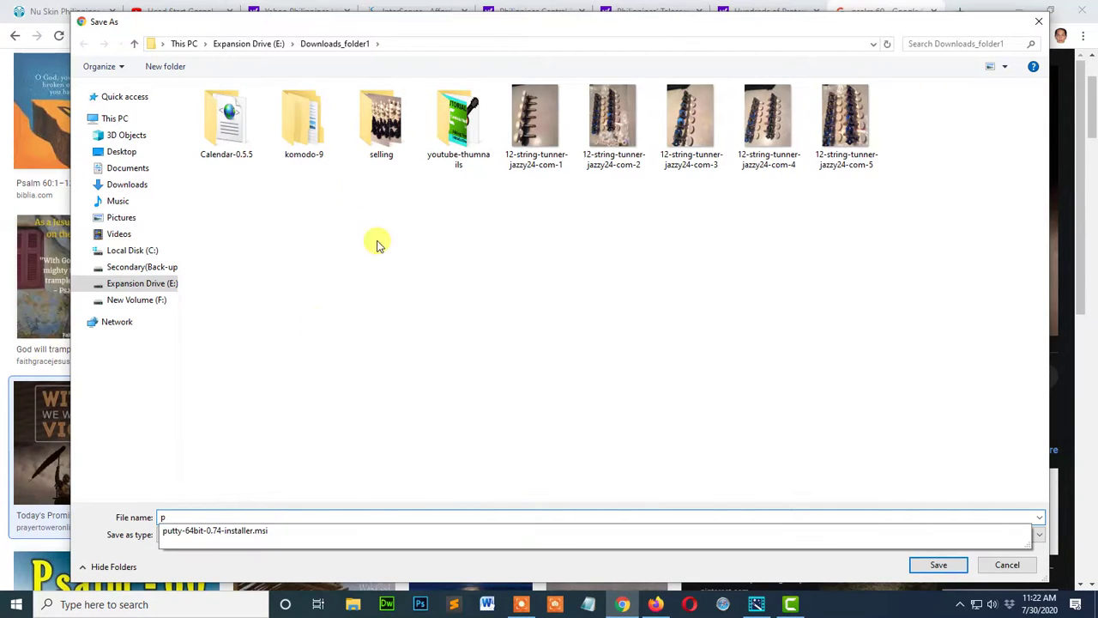
# Create a folder named psalm-60 inside Downloads_folder1 and open it as the save location
pyautogui.click(164, 66)
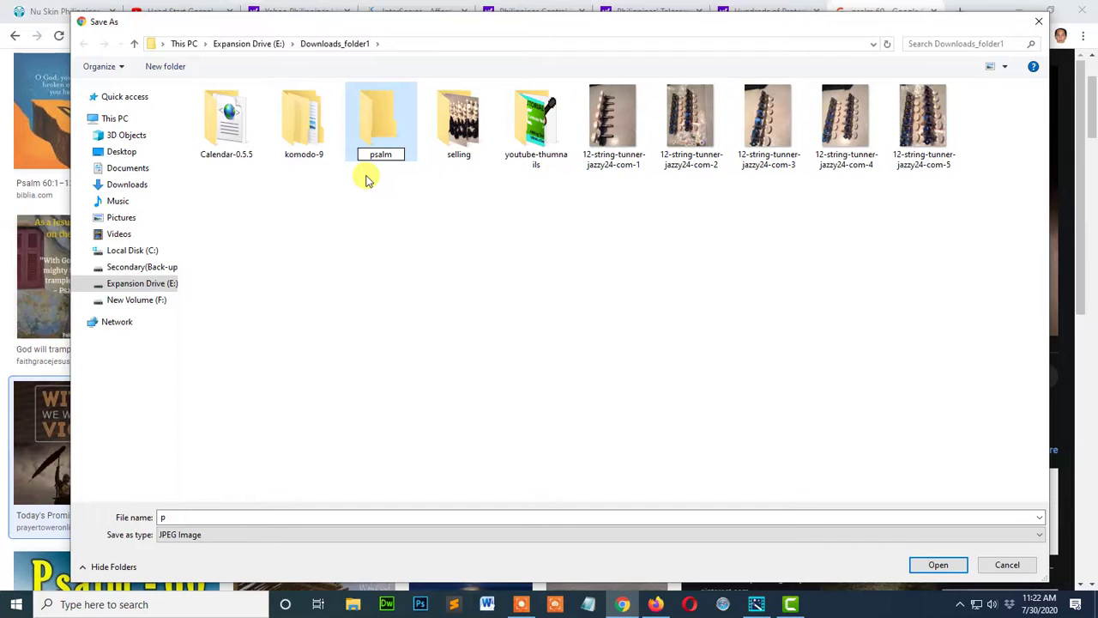
pyautogui.write('psalm-60')
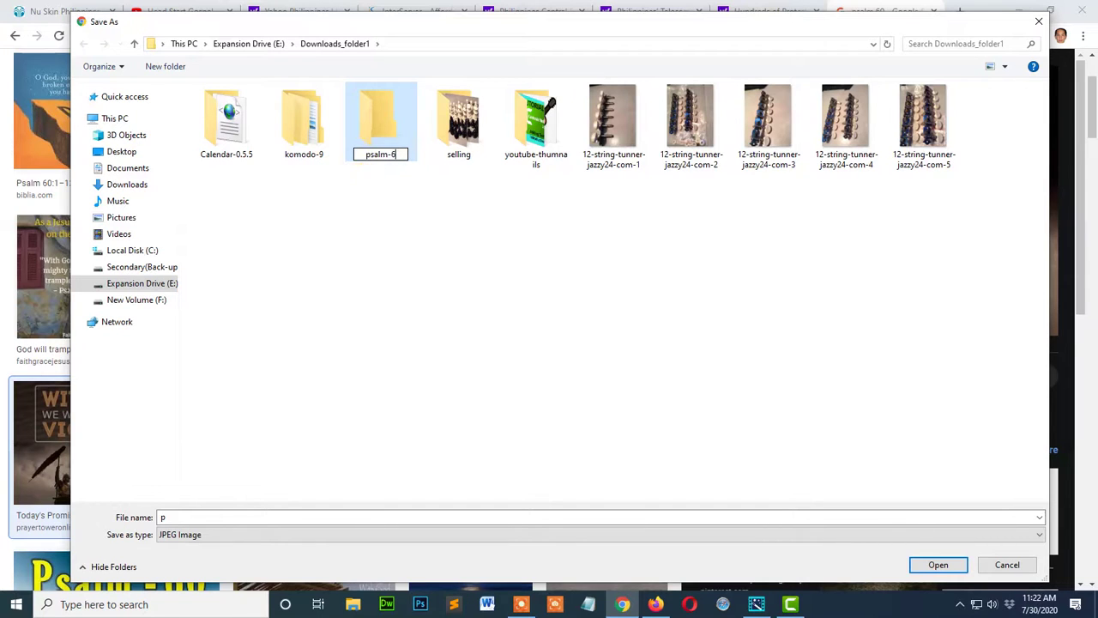
pyautogui.click(372, 122)
pyautogui.doubleClick(371, 122)
# Name the image file verse1 and copy the psalm-60 folder's path
pyautogui.click(255, 516)
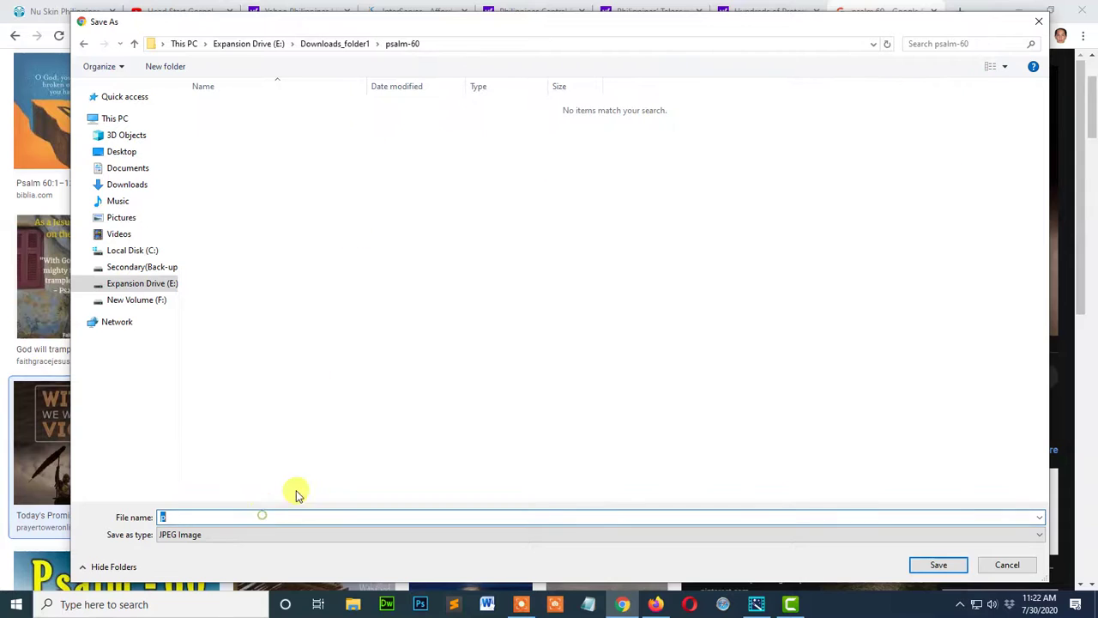
pyautogui.write('verse1')
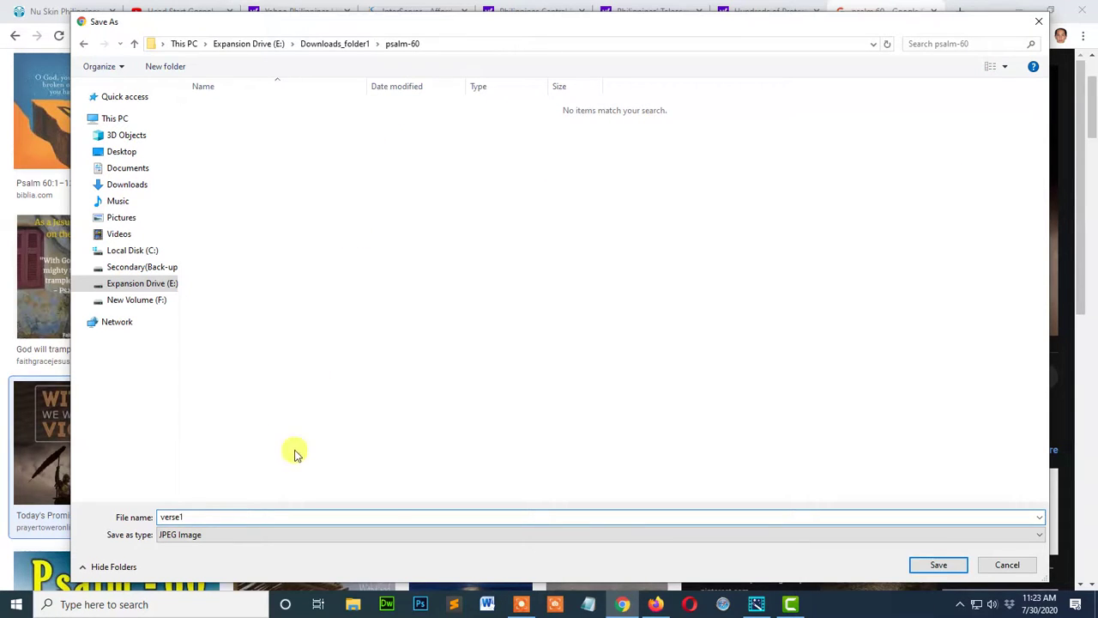
pyautogui.doubleClick(500, 515)
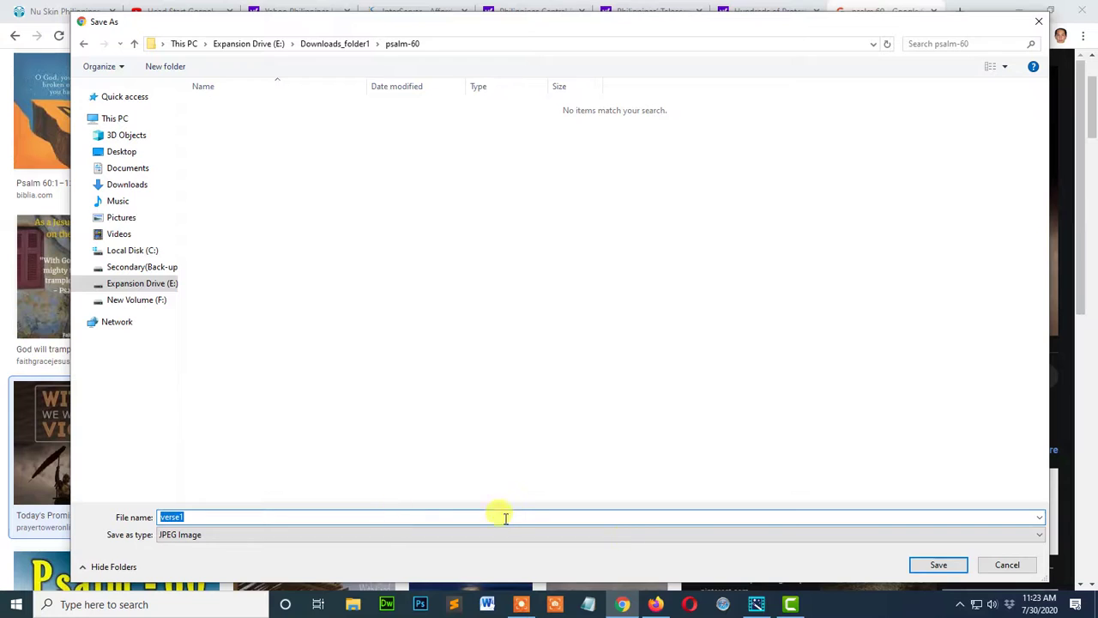
pyautogui.click(582, 45)
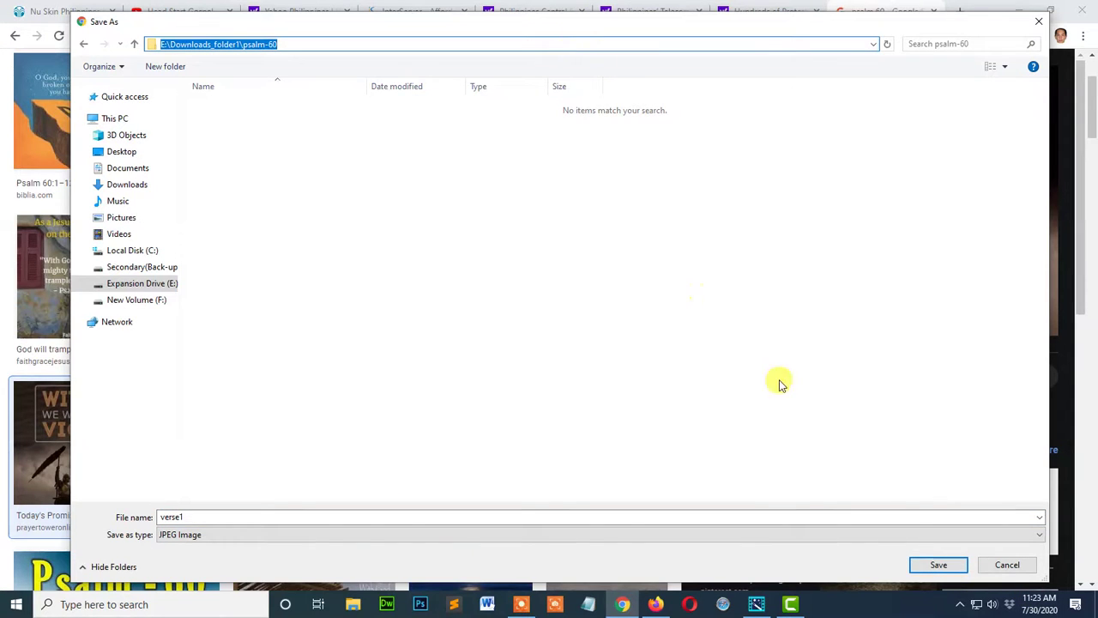
pyautogui.hotkey('ctrl', 'v')
pyautogui.hotkey('ctrl', 'v')
pyautogui.press('Escape')
pyautogui.hotkey('ctrl', 'c')
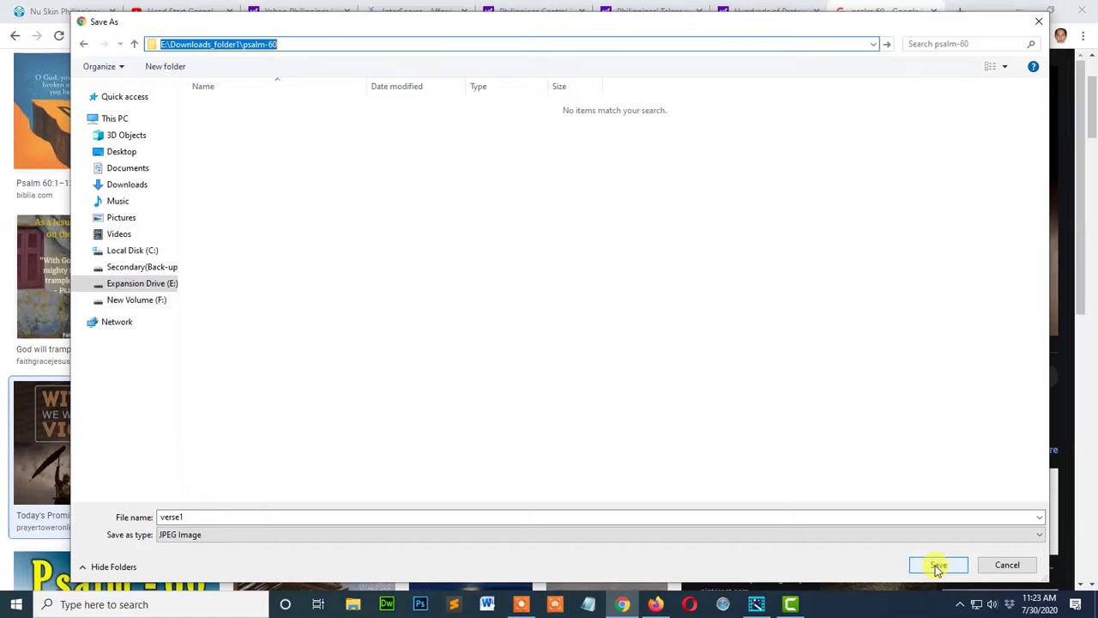
# Save the verse1 image and keep its folder path E:\Downloads_folder1\psalm-60 in a Notepad note
pyautogui.click(937, 566)
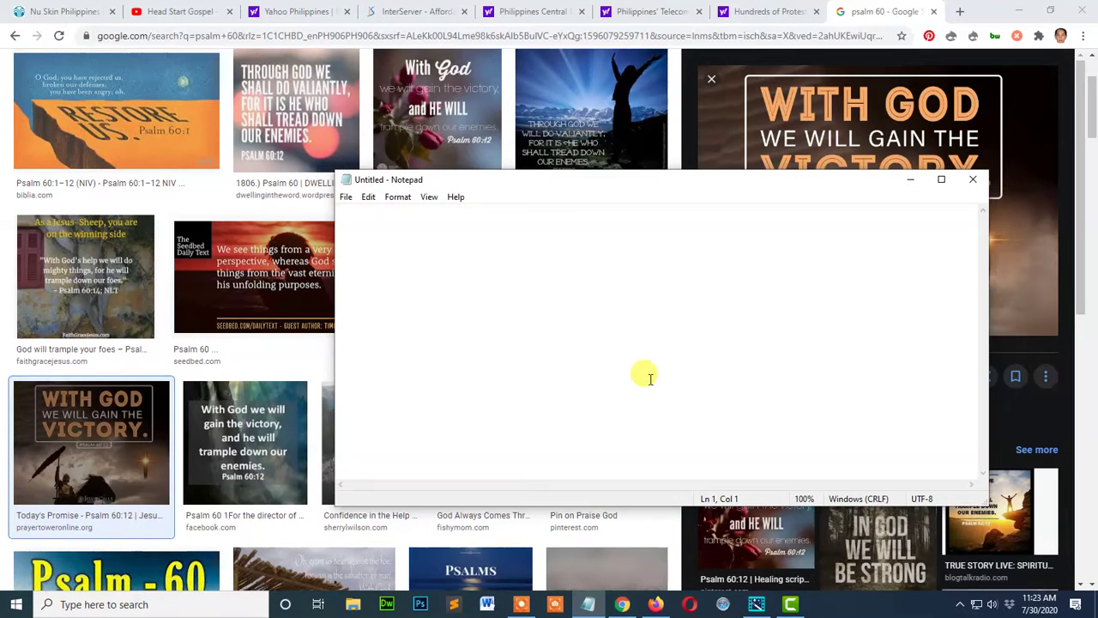
pyautogui.hotkey('ctrl', 'v')
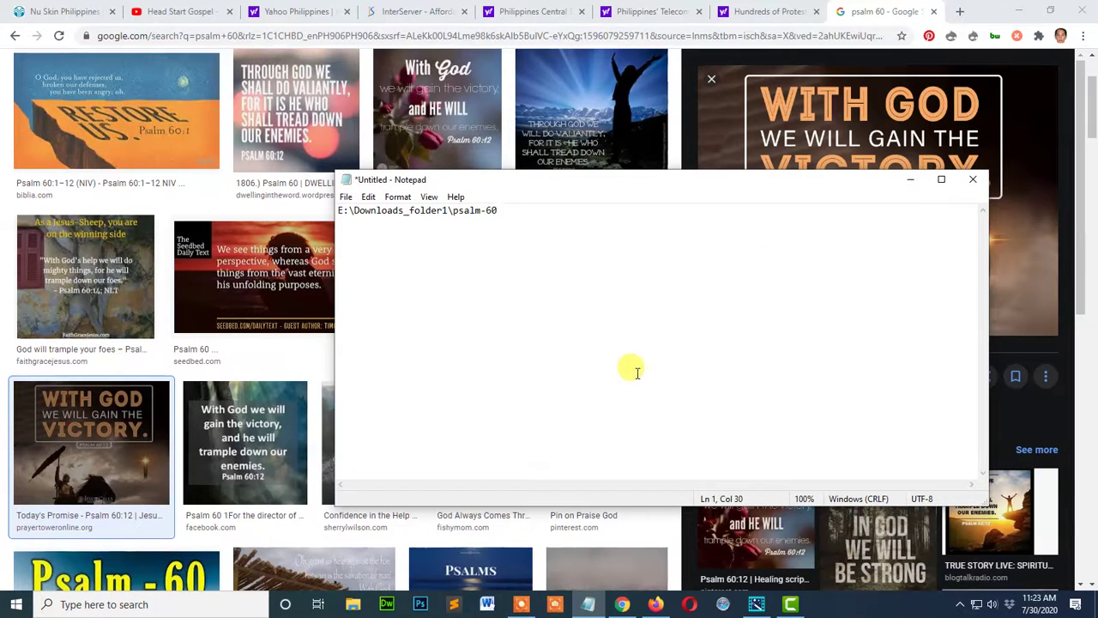
pyautogui.click(912, 180)
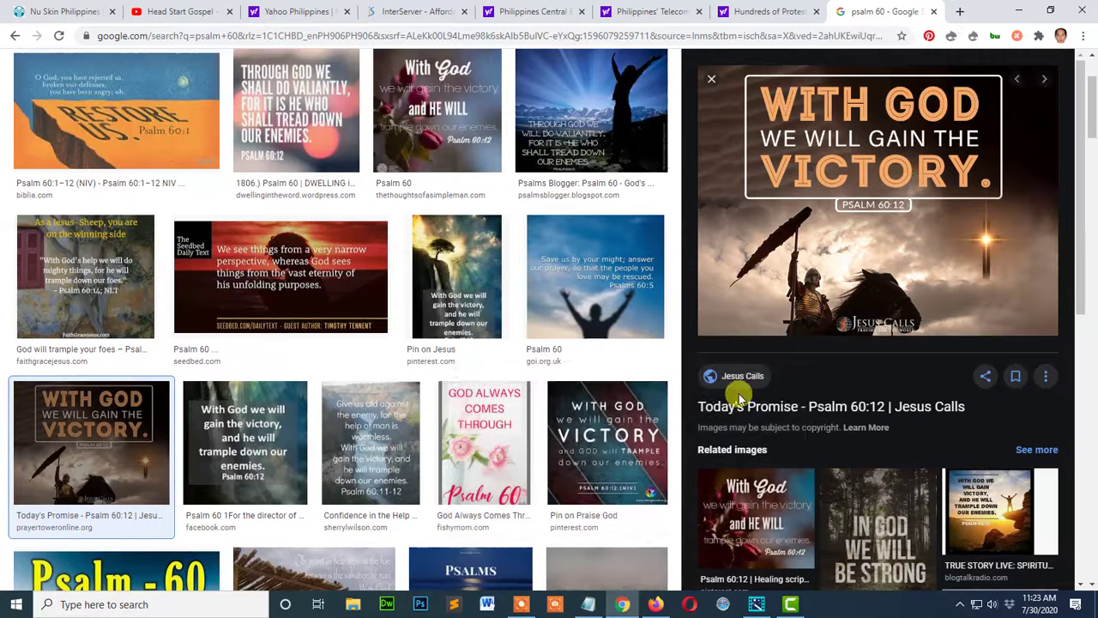
# Switch to Camtasia and open the media import dialog
pyautogui.click(790, 603)
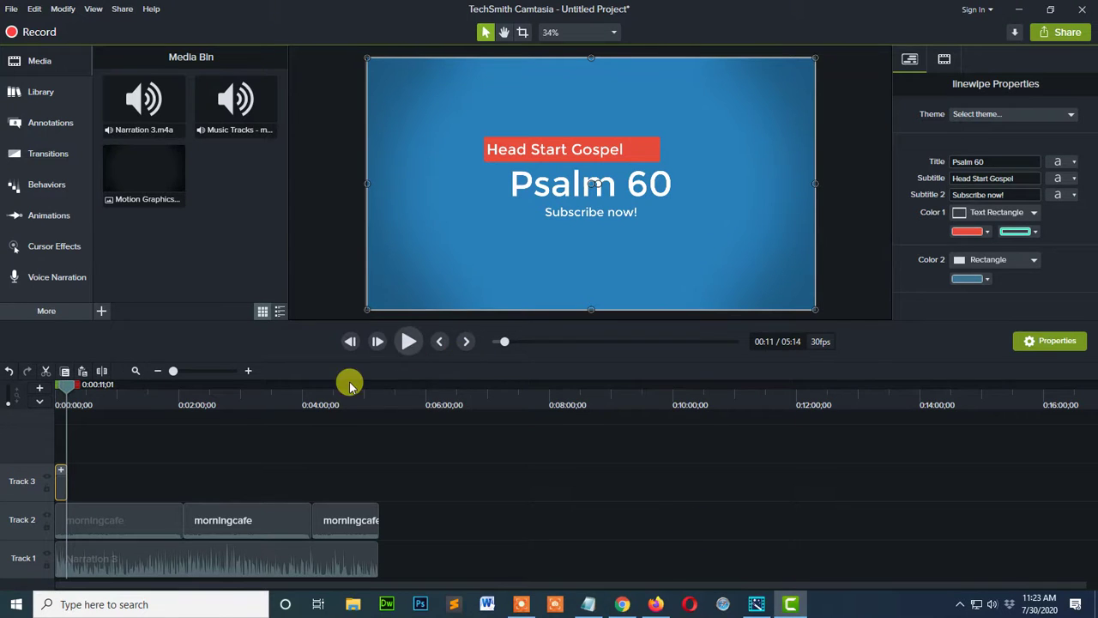
pyautogui.click(11, 11)
pyautogui.click(11, 11)
pyautogui.click(20, 61)
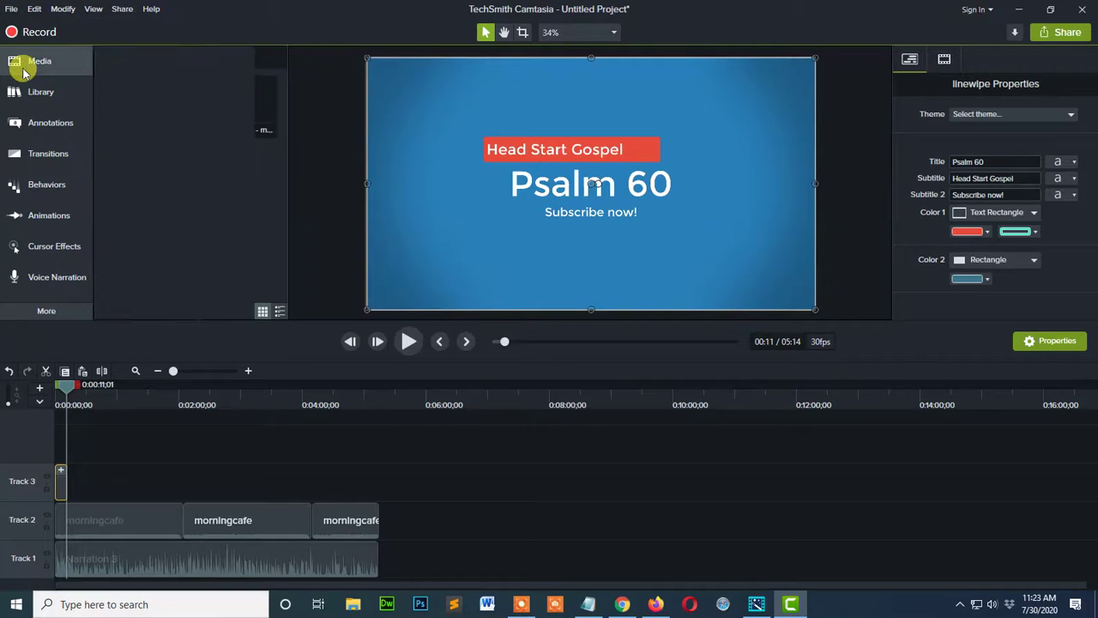
pyautogui.click(39, 61)
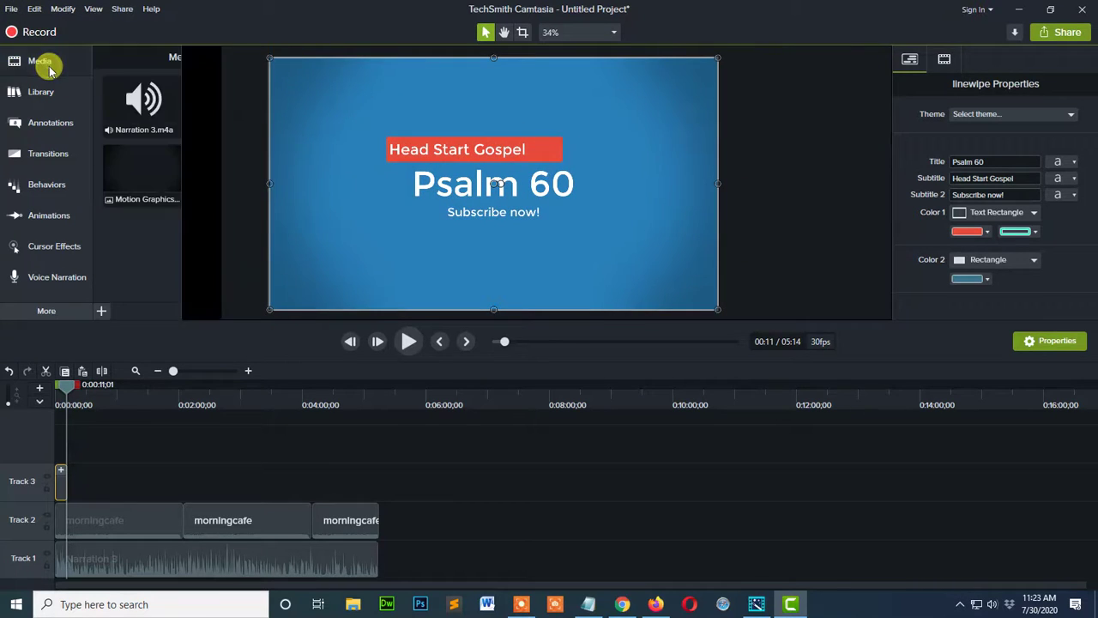
pyautogui.click(11, 10)
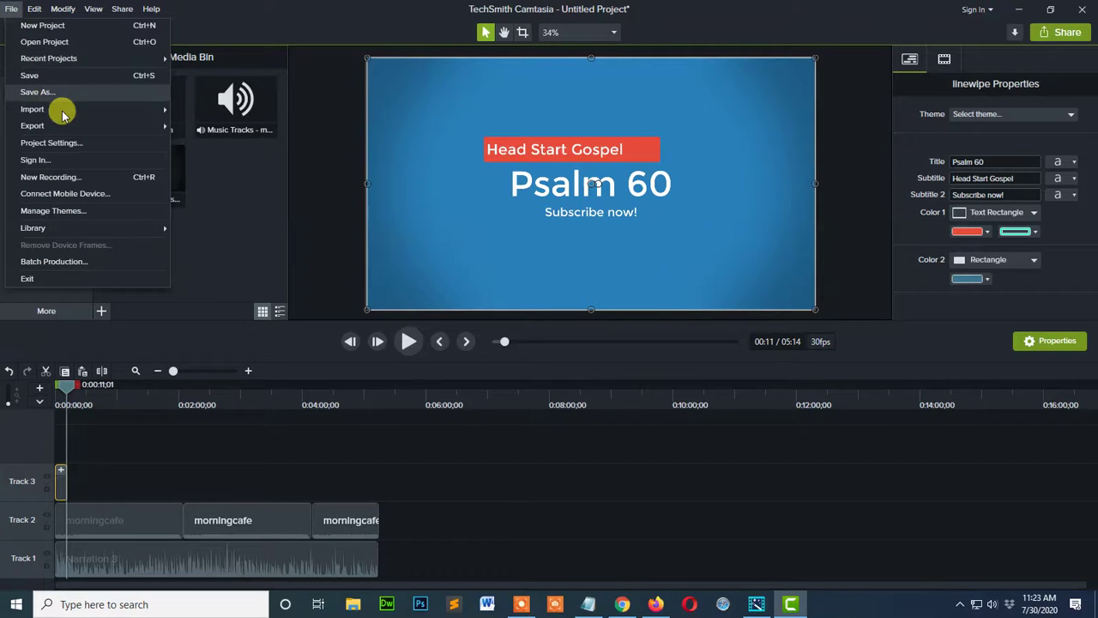
pyautogui.moveTo(62, 111)
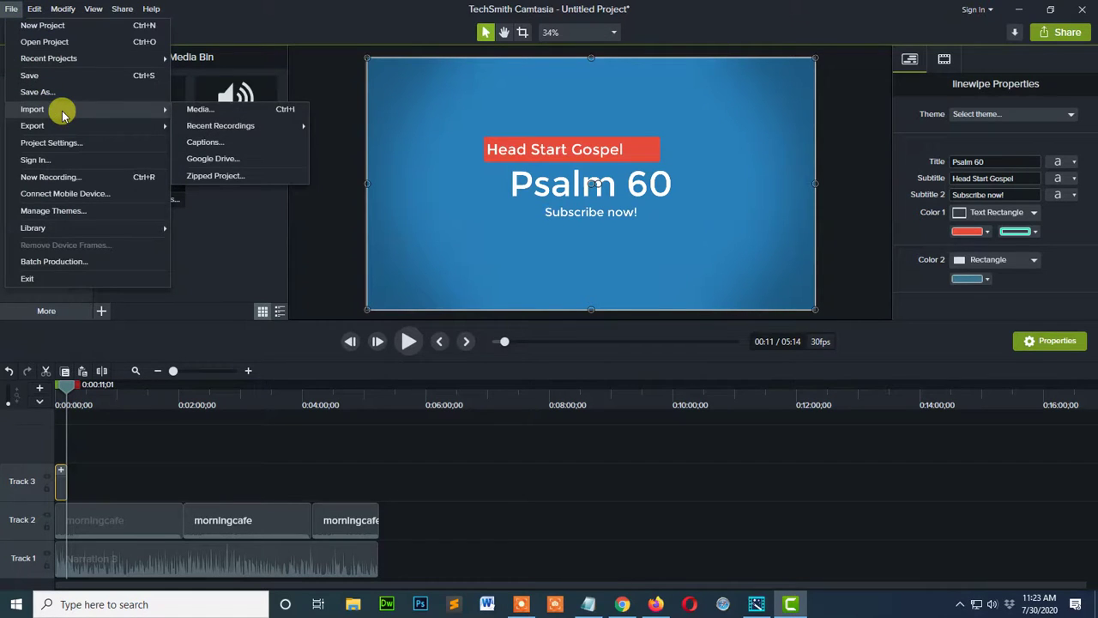
pyautogui.click(243, 113)
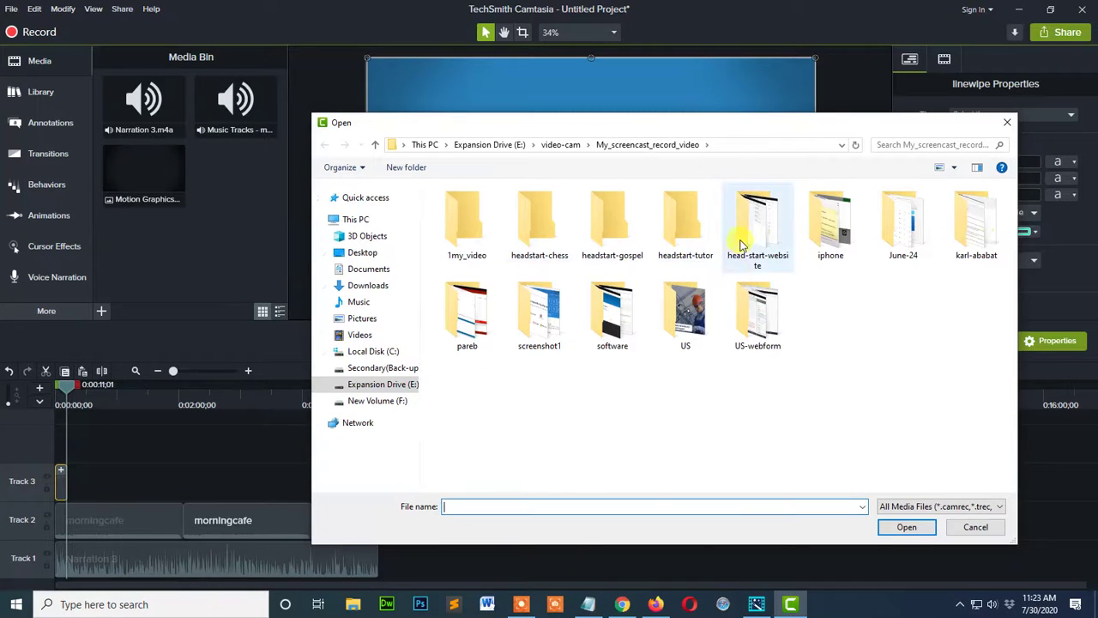
# Copy the folder path from the Notepad note, go to E:\Downloads_folder1\psalm-60 in the file dialog, and import verse1
pyautogui.click(590, 604)
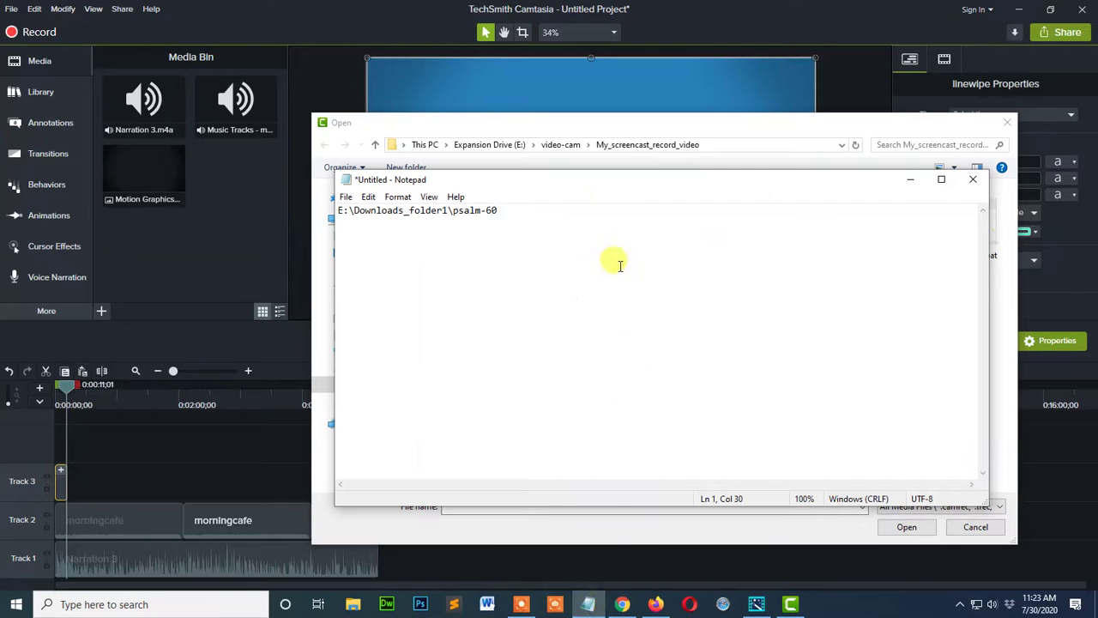
pyautogui.hotkey('ctrl', 'a')
pyautogui.hotkey('ctrl', 'c')
pyautogui.click(910, 179)
pyautogui.click(761, 142)
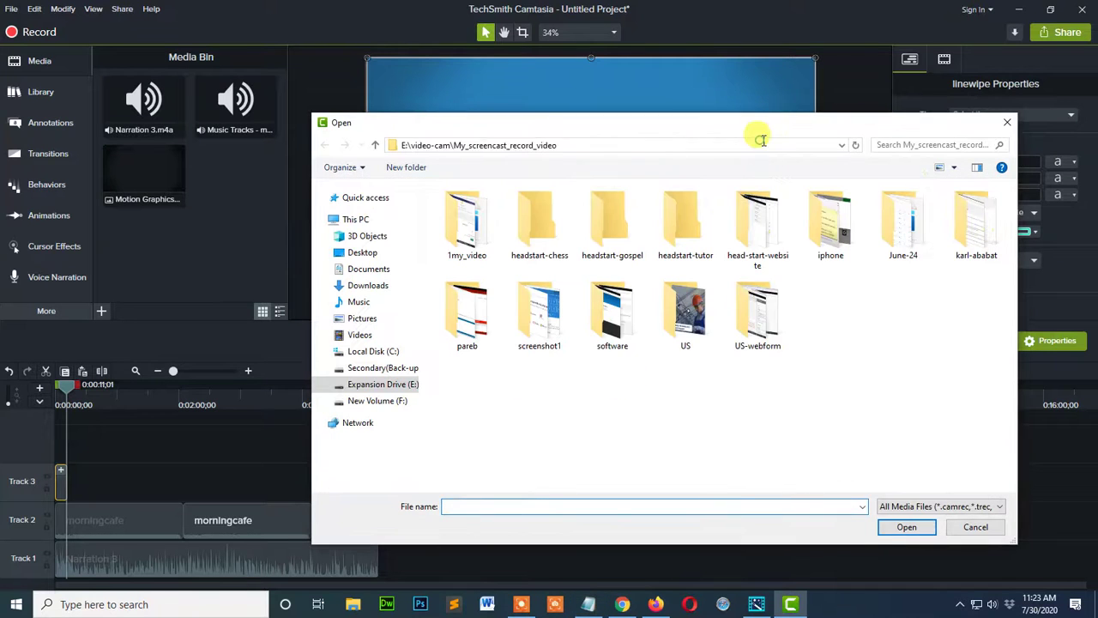
pyautogui.hotkey('ctrl', 'a')
pyautogui.press('Delete')
pyautogui.hotkey('ctrl', 'v')
pyautogui.press('Return')
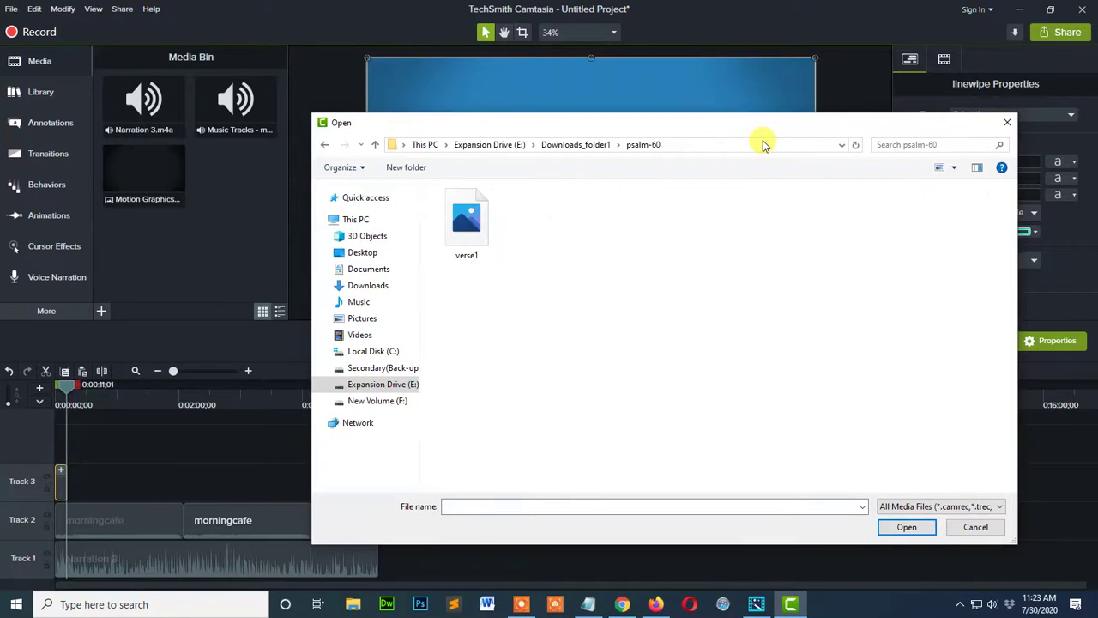
pyautogui.doubleClick(477, 219)
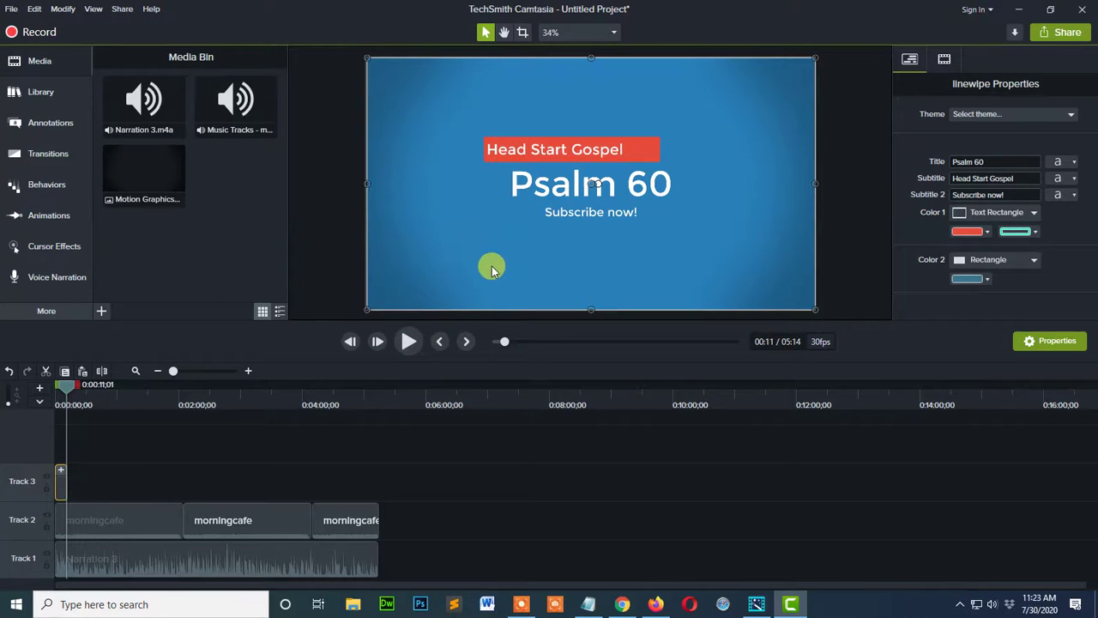
# Place verse1.jpg on Track 3 directly after the linewipe intro and play the first seconds of it
pyautogui.moveTo(238, 187)
pyautogui.mouseDown()
pyautogui.moveTo(116, 508)
pyautogui.moveTo(70, 511)
pyautogui.moveTo(67, 498)
pyautogui.moveTo(74, 480)
pyautogui.moveTo(182, 492)
pyautogui.moveTo(133, 493)
pyautogui.mouseUp()
pyautogui.click(410, 341)
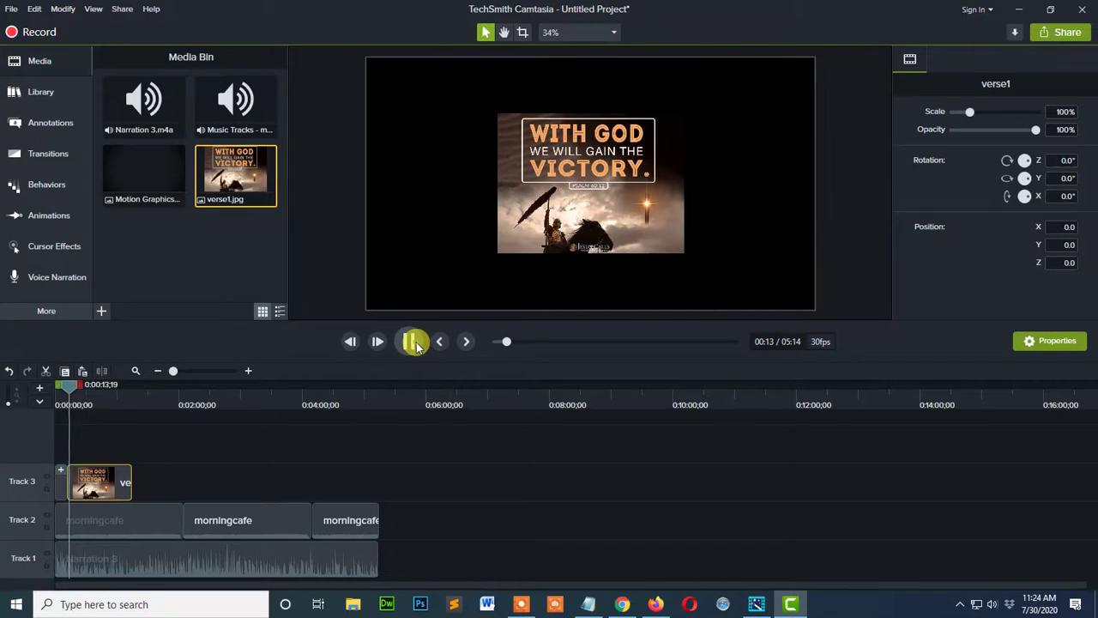
pyautogui.click(415, 343)
# Scale the verse1 image to 240% so it spans the canvas from the upper edge, and play the video over it
pyautogui.moveTo(497, 253); pyautogui.dragTo(360, 296)
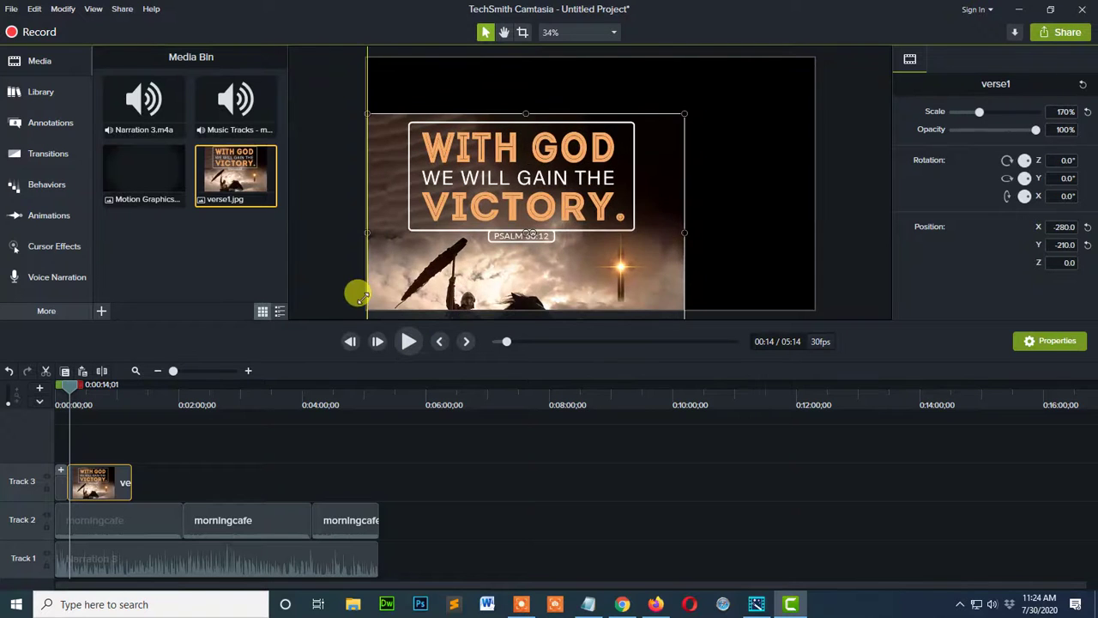
pyautogui.moveTo(458, 260); pyautogui.dragTo(465, 206)
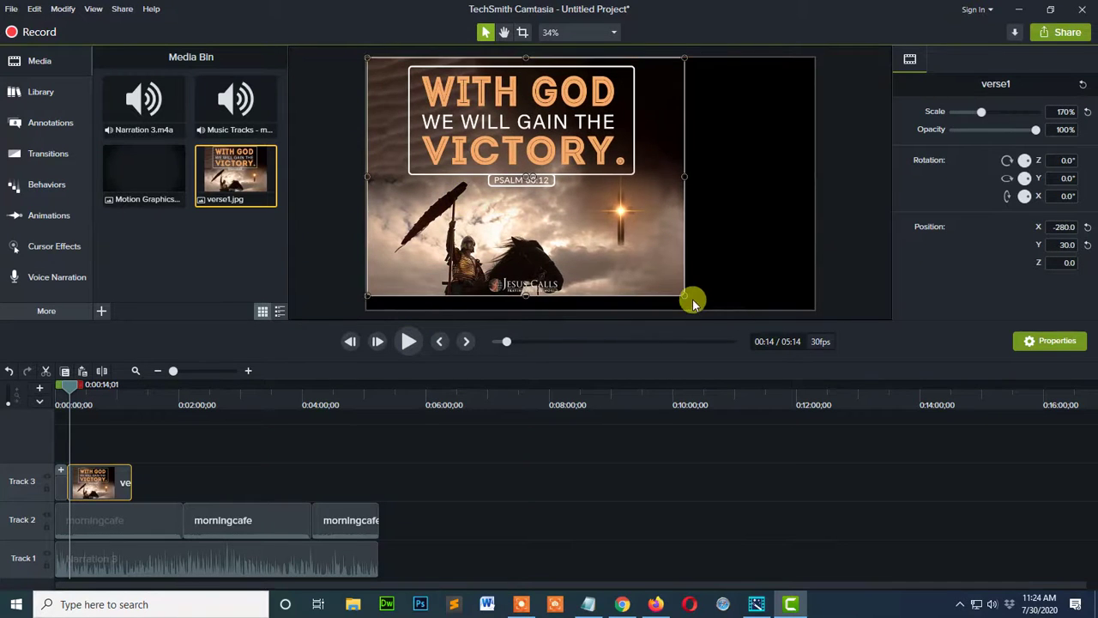
pyautogui.moveTo(692, 297); pyautogui.dragTo(815, 354)
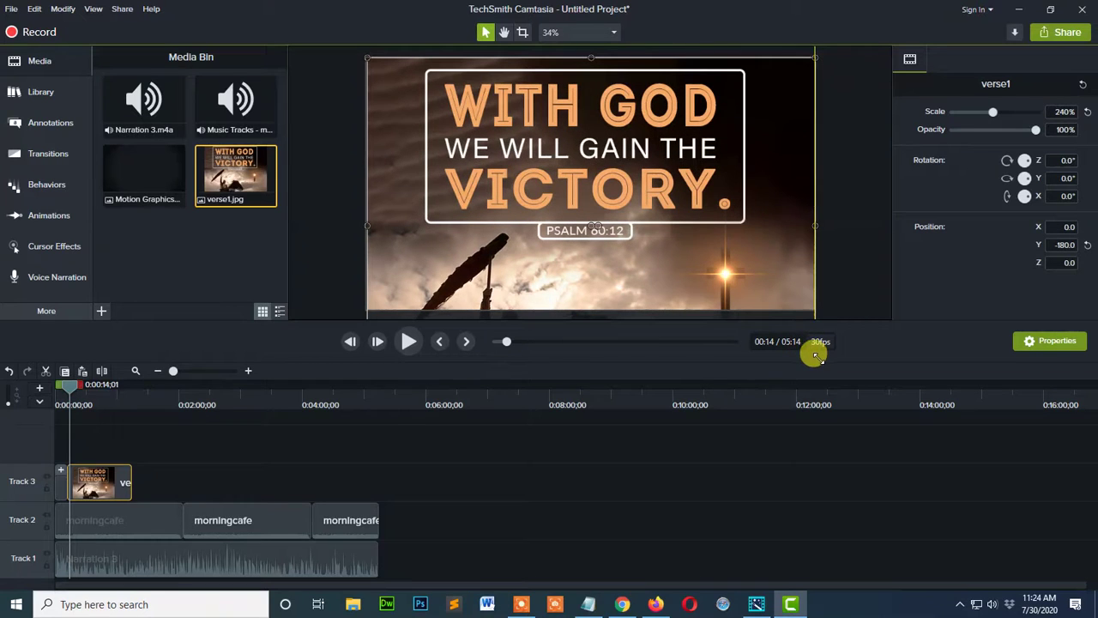
pyautogui.moveTo(815, 355); pyautogui.dragTo(816, 357)
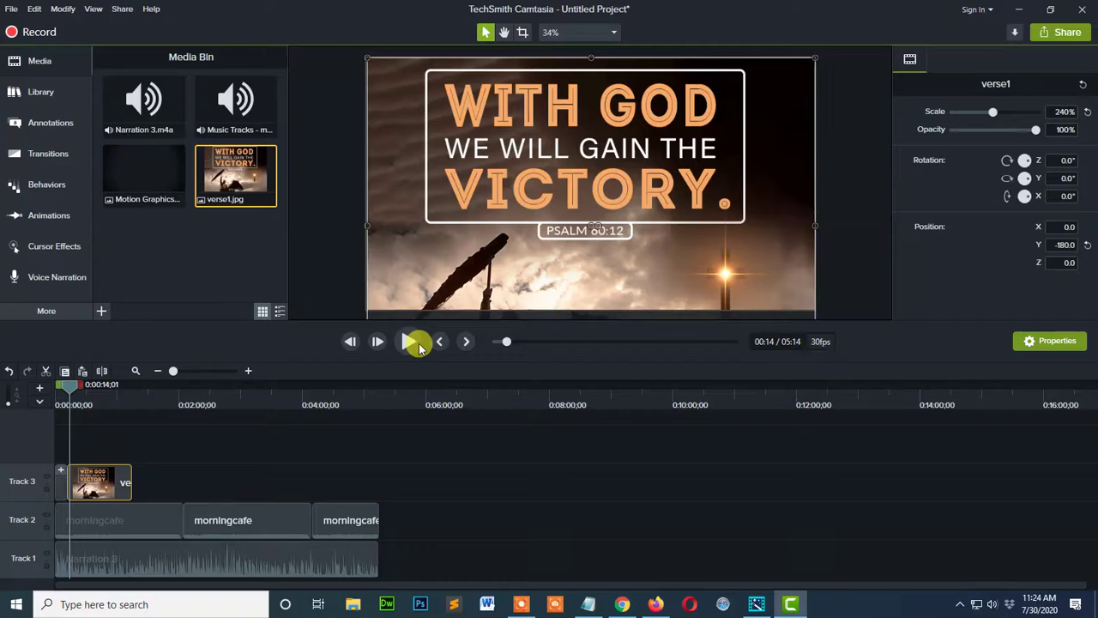
pyautogui.click(413, 341)
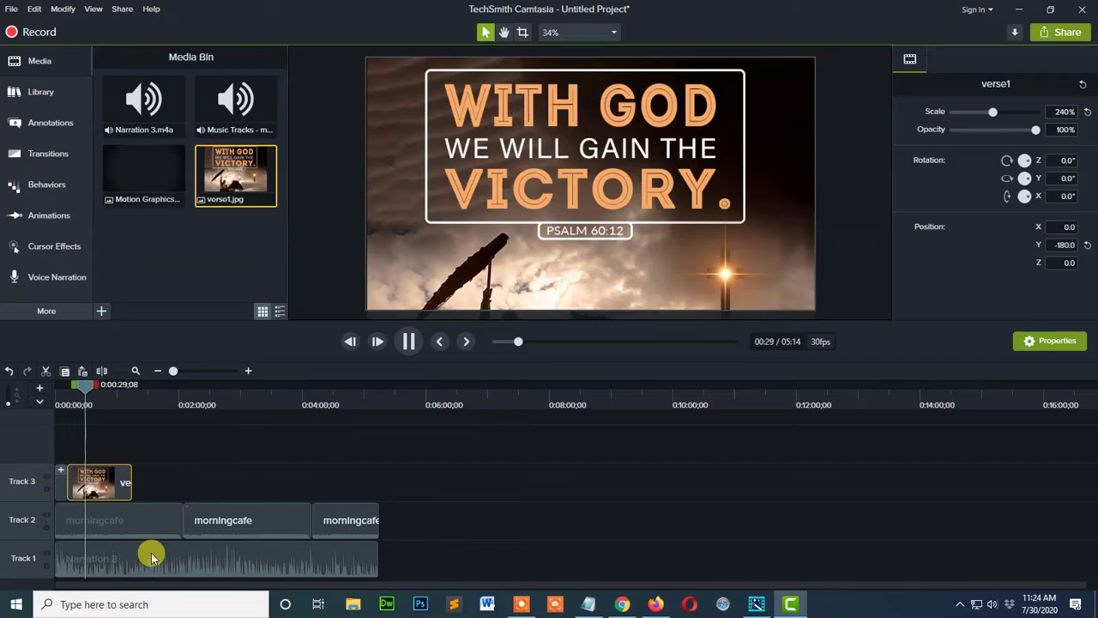
pyautogui.click(406, 342)
# Raise the volume of the Narration 3 clip on Track 1, comparing louder and softer levels during playback
pyautogui.click(214, 564)
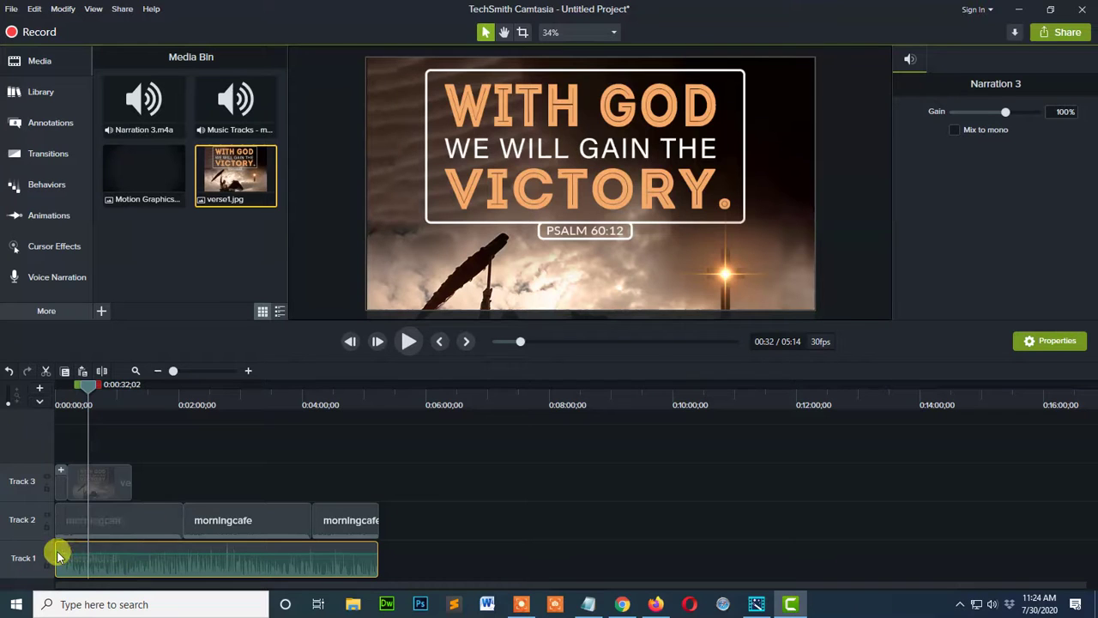
pyautogui.moveTo(59, 556); pyautogui.dragTo(58, 546)
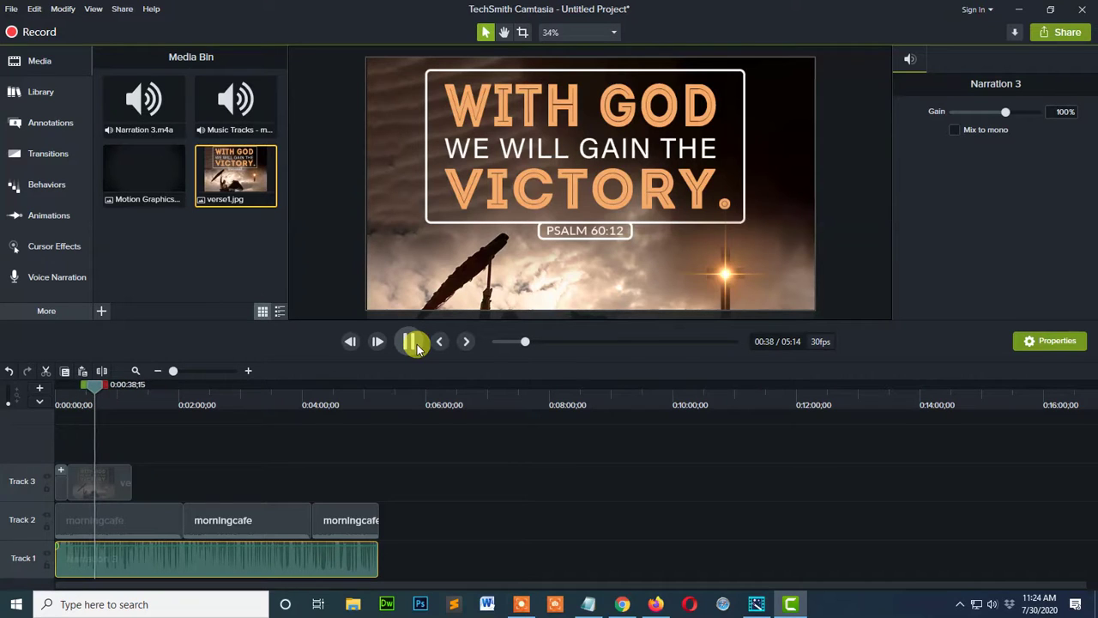
pyautogui.click(412, 342)
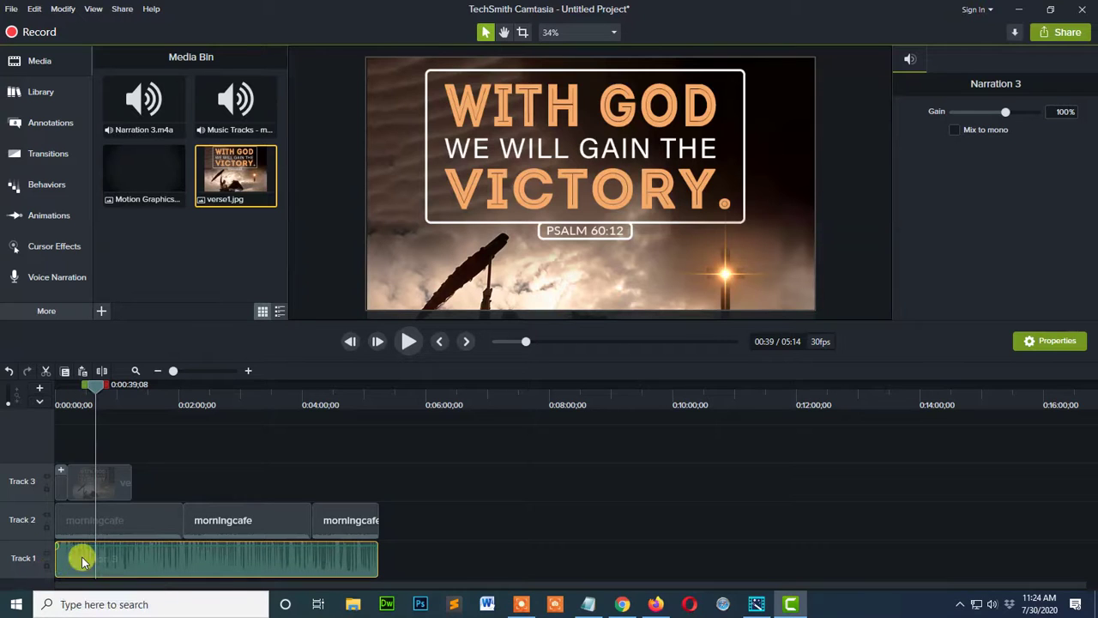
pyautogui.moveTo(85, 542)
pyautogui.mouseDown()
pyautogui.moveTo(81, 596)
pyautogui.moveTo(82, 556)
pyautogui.mouseUp()
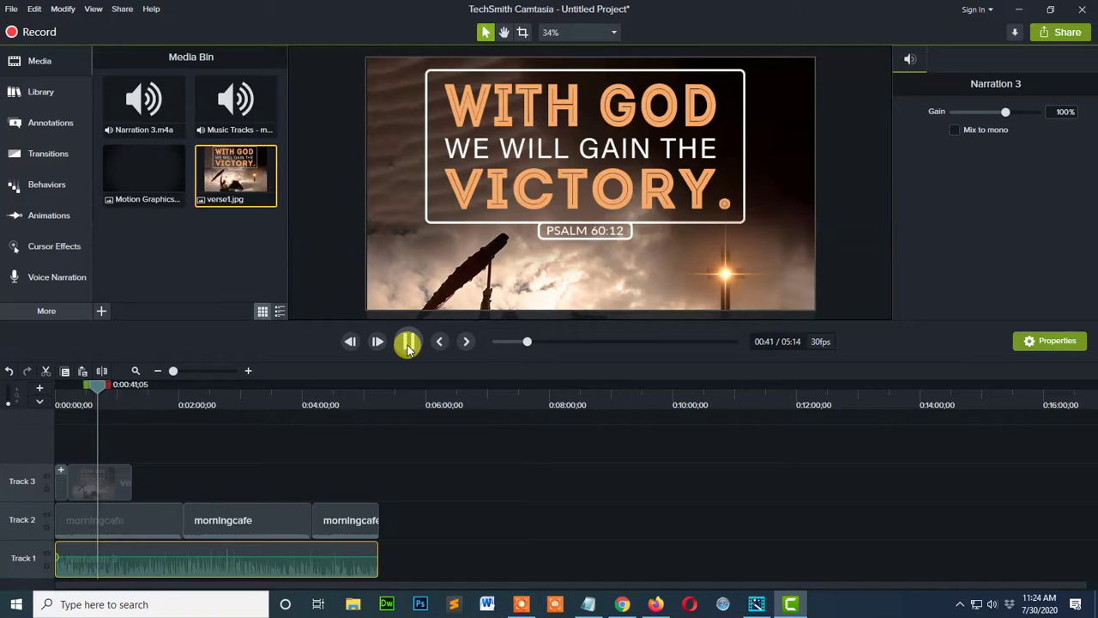
pyautogui.moveTo(66, 557)
pyautogui.mouseDown()
pyautogui.moveTo(78, 530)
pyautogui.moveTo(76, 542)
pyautogui.mouseUp()
pyautogui.click(409, 340)
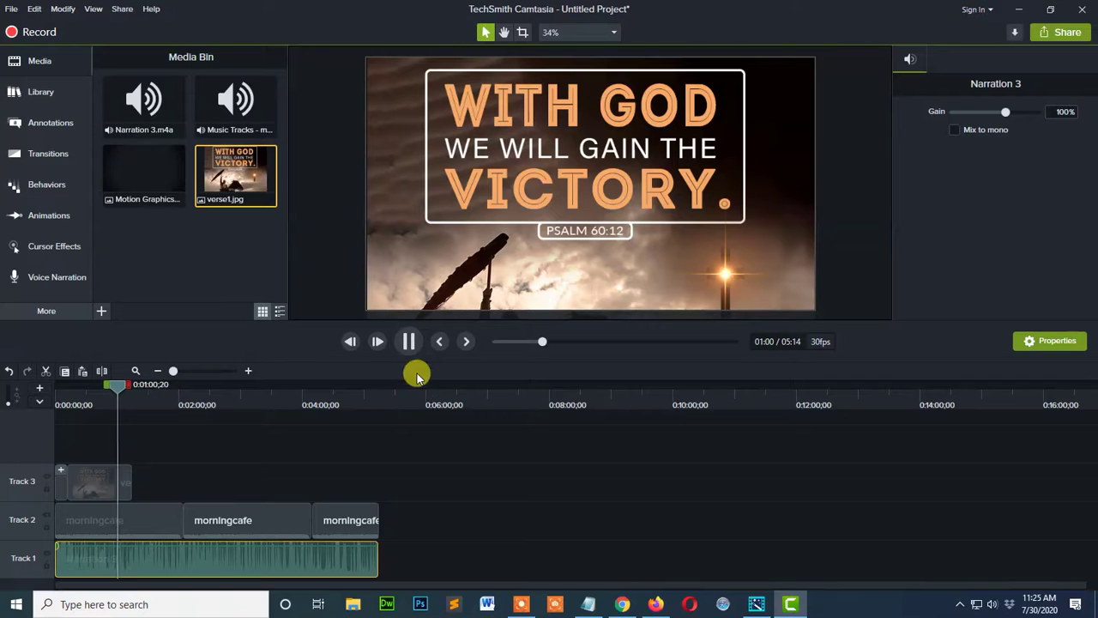
pyautogui.click(412, 342)
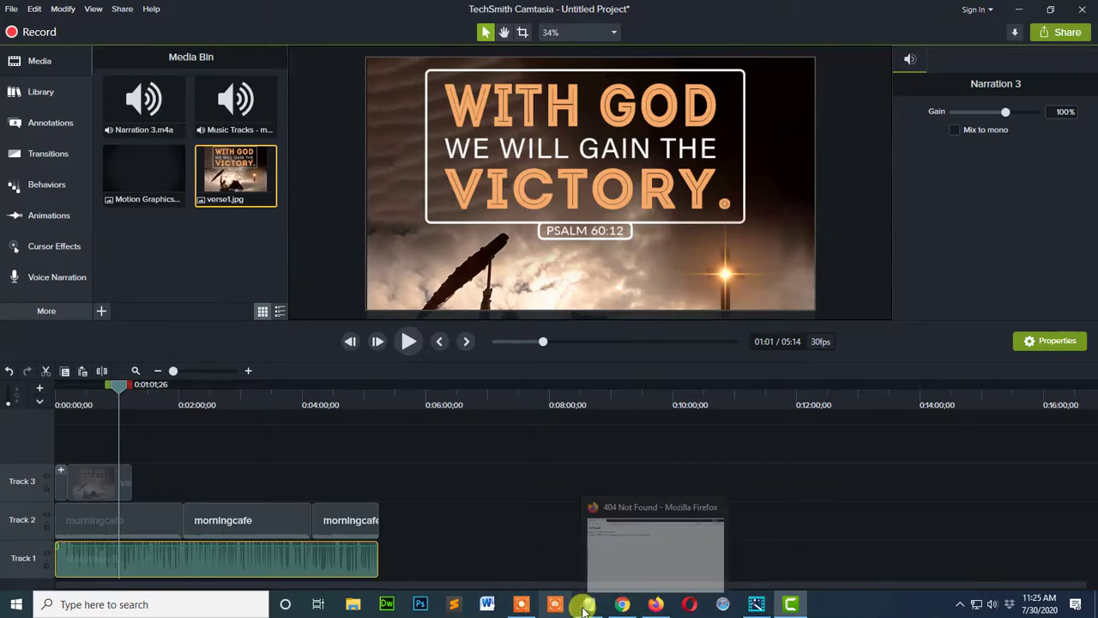
# Switch to Chrome and look through the related images and further Psalm 60 results for another verse image
pyautogui.click(622, 604)
pyautogui.scroll(-2, 1089, 124)
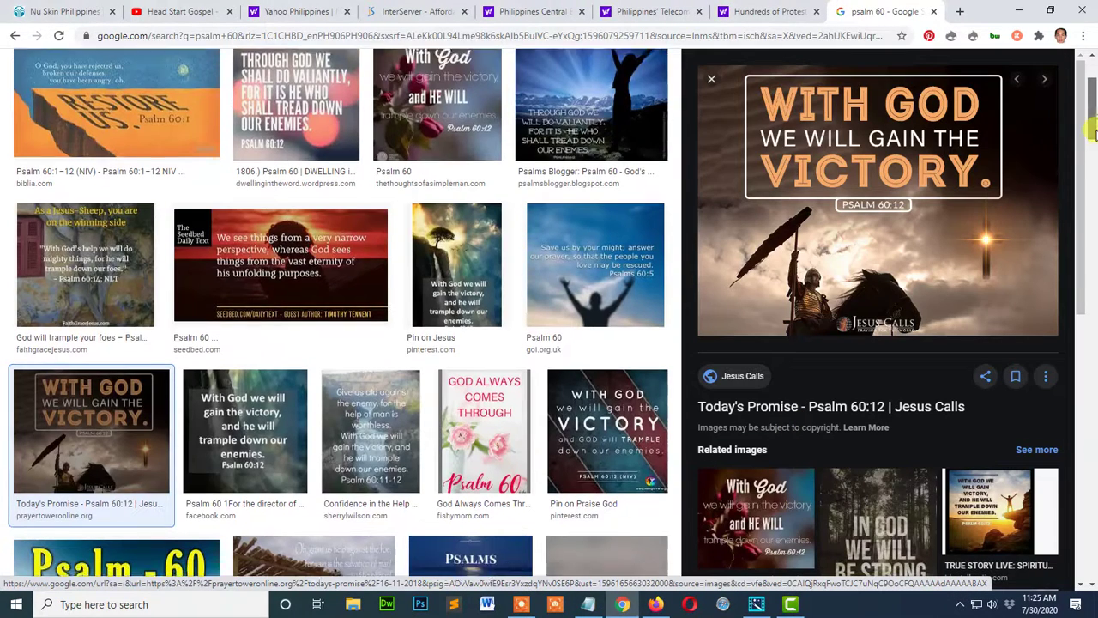
pyautogui.scroll(-3, 1074, 167)
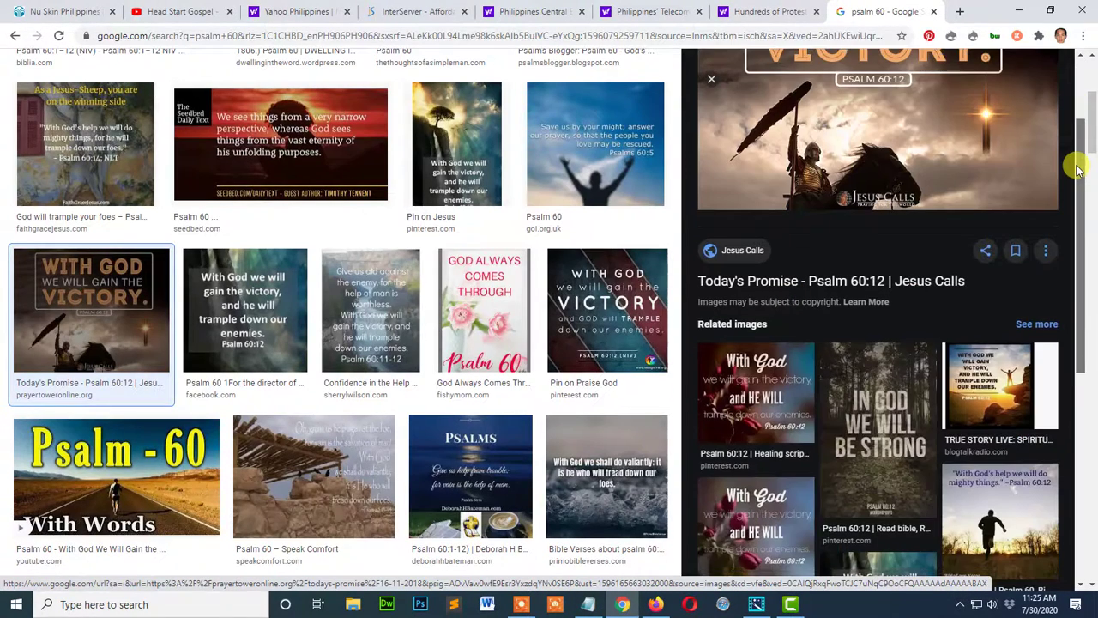
pyautogui.moveTo(1079, 176); pyautogui.dragTo(1080, 346)
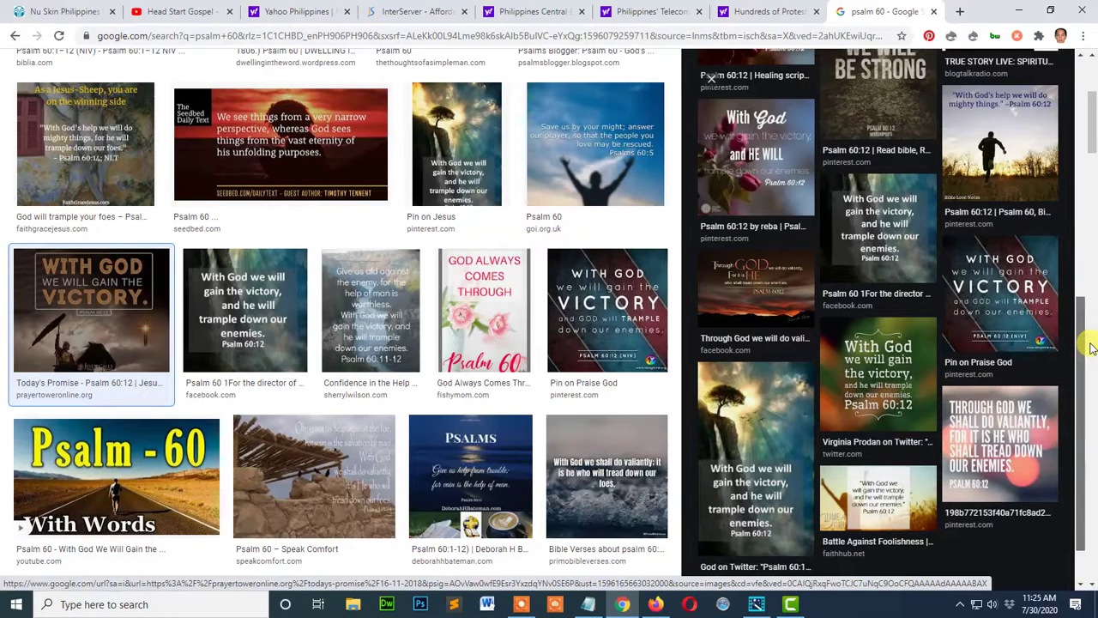
pyautogui.moveTo(1091, 348); pyautogui.dragTo(1093, 266)
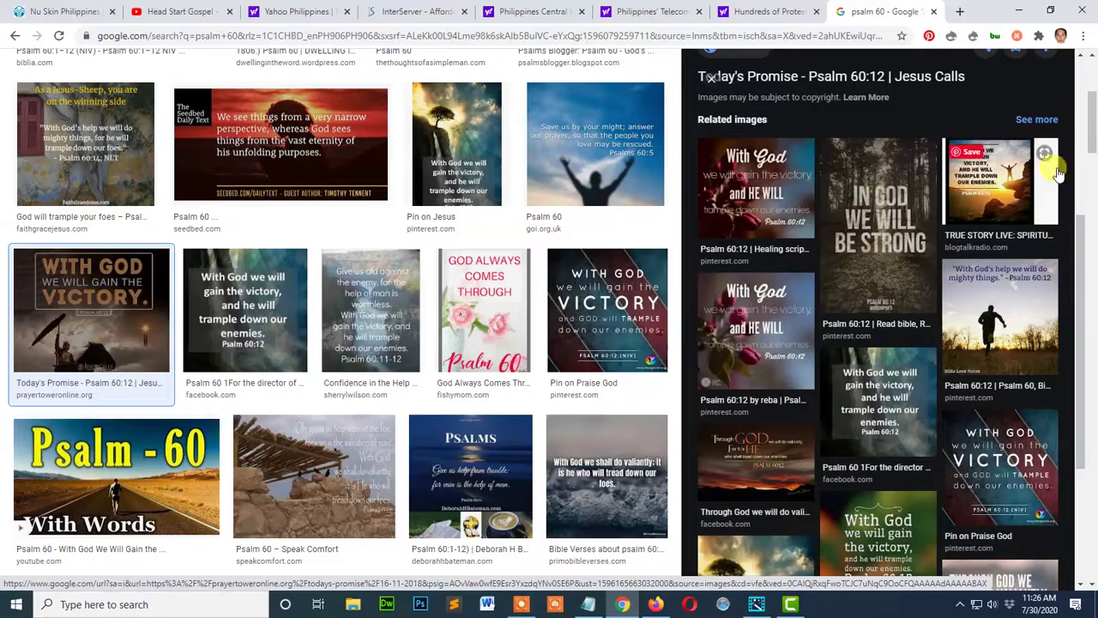
pyautogui.click(1083, 195)
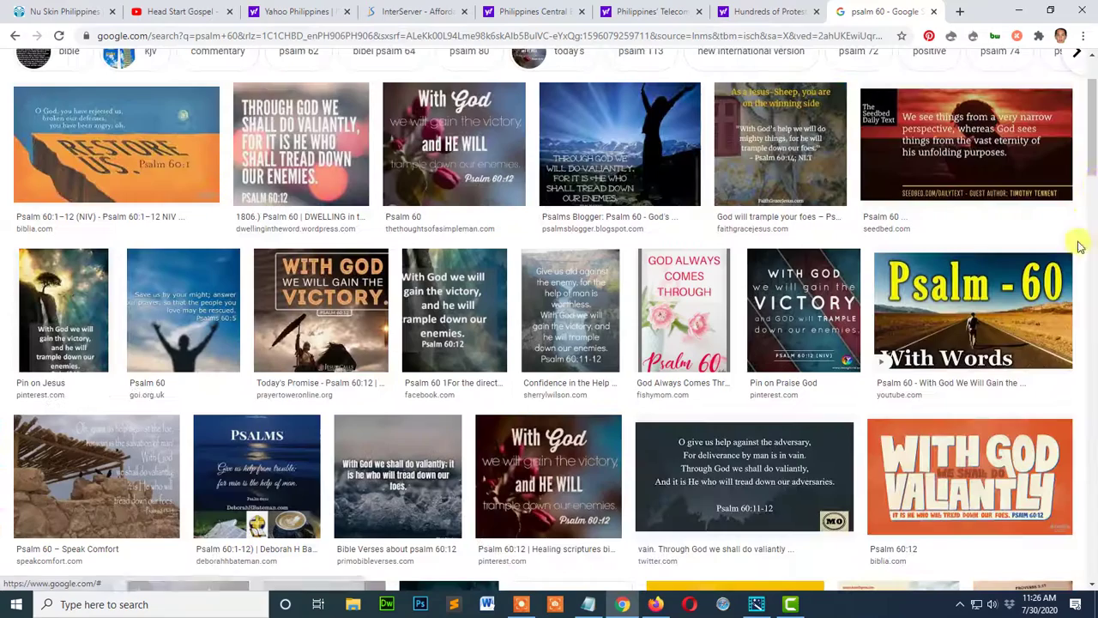
pyautogui.moveTo(1083, 205); pyautogui.dragTo(1087, 230)
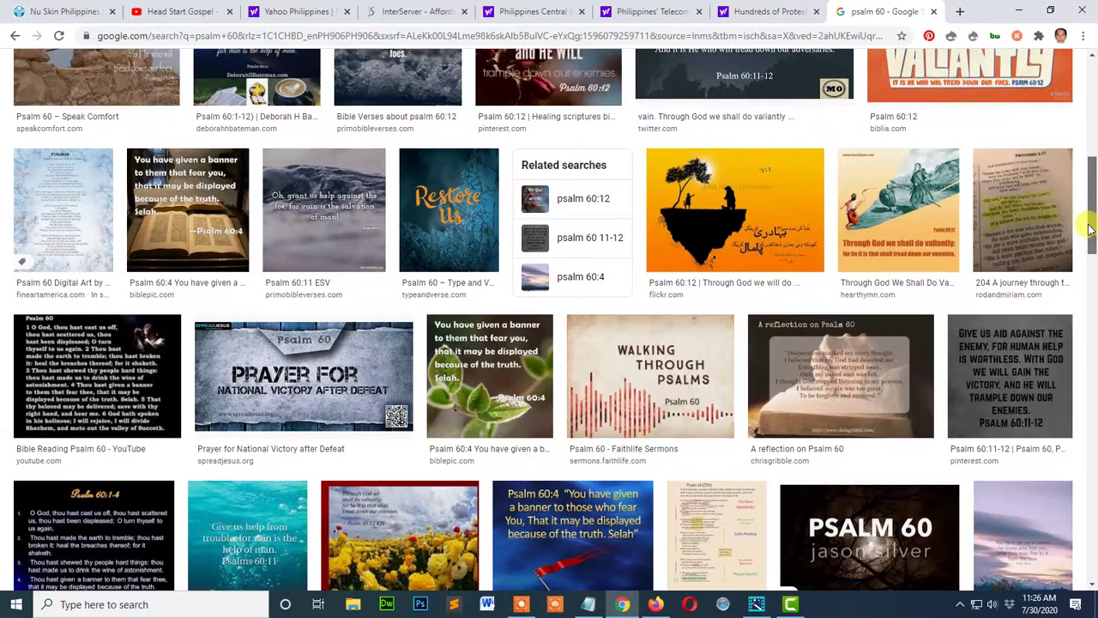
# Save the Psalm 60:4 "You have given a banner" image with green leaves into the psalm-60 folder as verse2
pyautogui.click(498, 365)
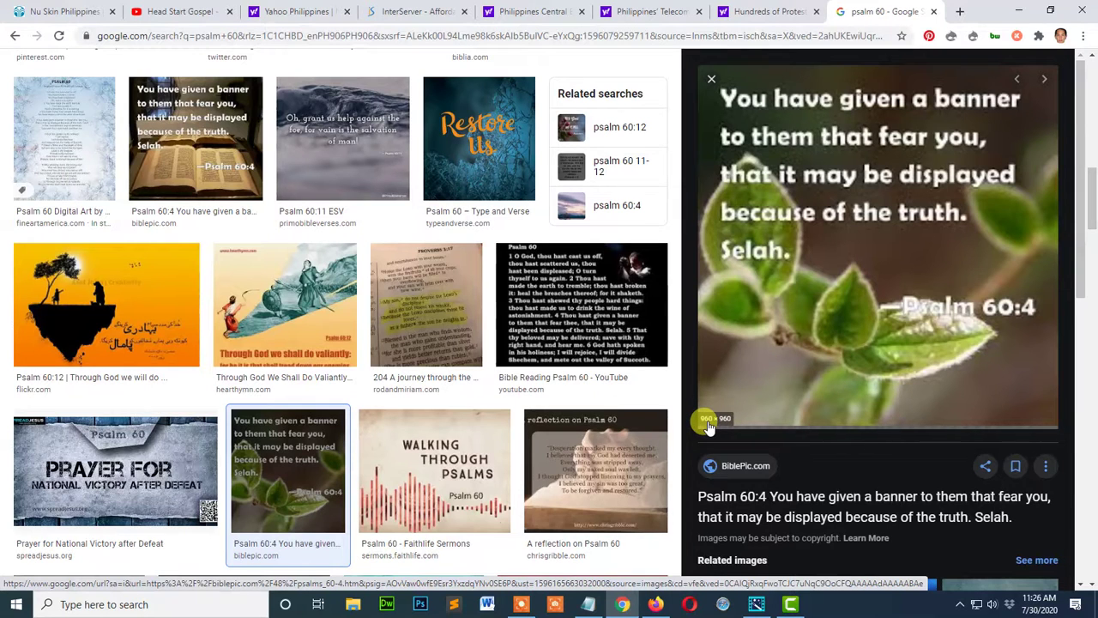
pyautogui.rightClick(850, 224)
pyautogui.click(911, 351)
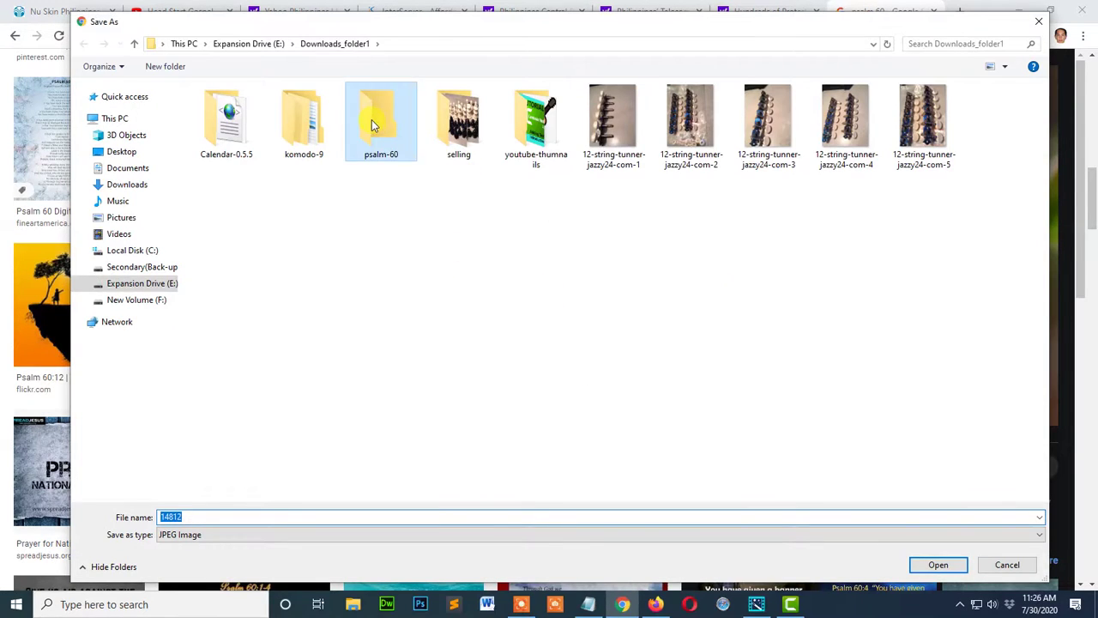
pyautogui.doubleClick(373, 120)
pyautogui.click(217, 129)
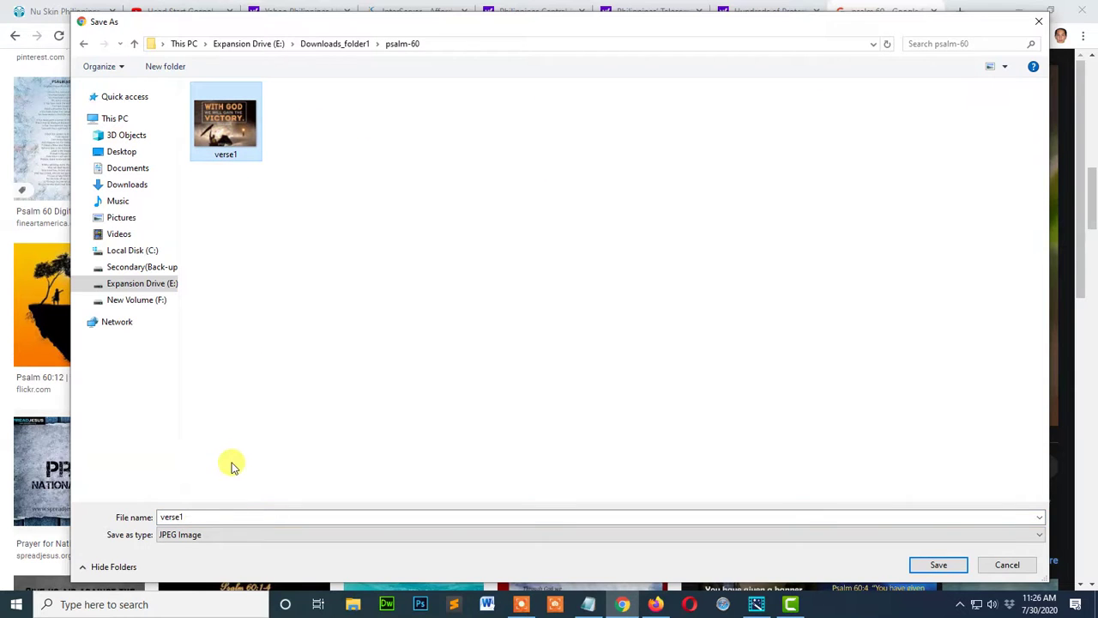
pyautogui.doubleClick(218, 514)
pyautogui.write('verse2')
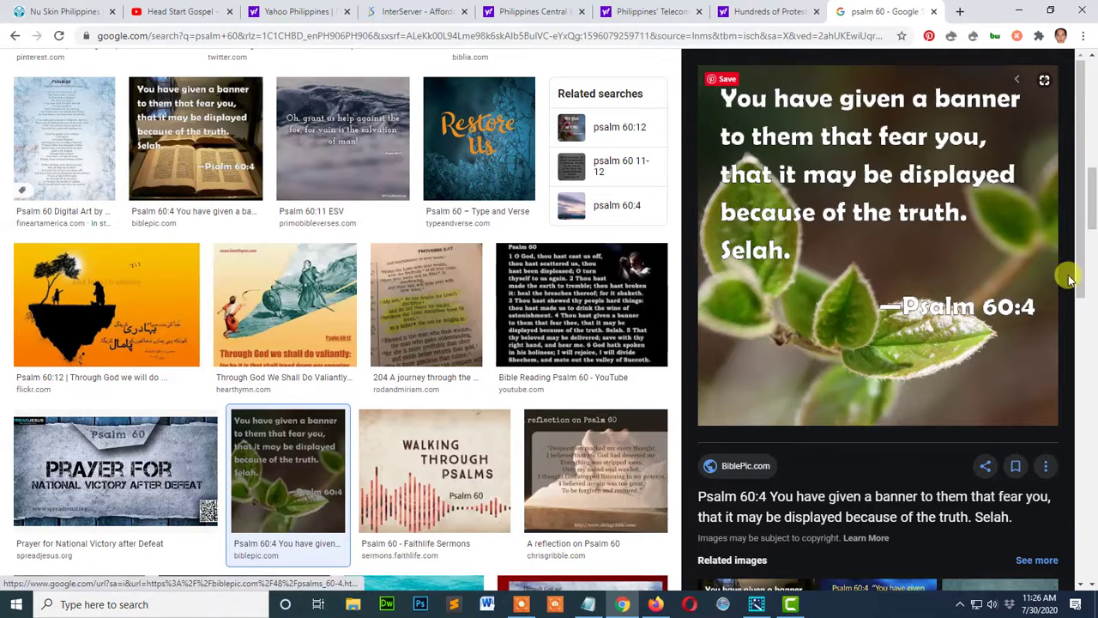
# Look through the related images and first Psalm 60 results, previewing the pink "Through God we shall do valiantly" image
pyautogui.scroll(-5, 1067, 289)
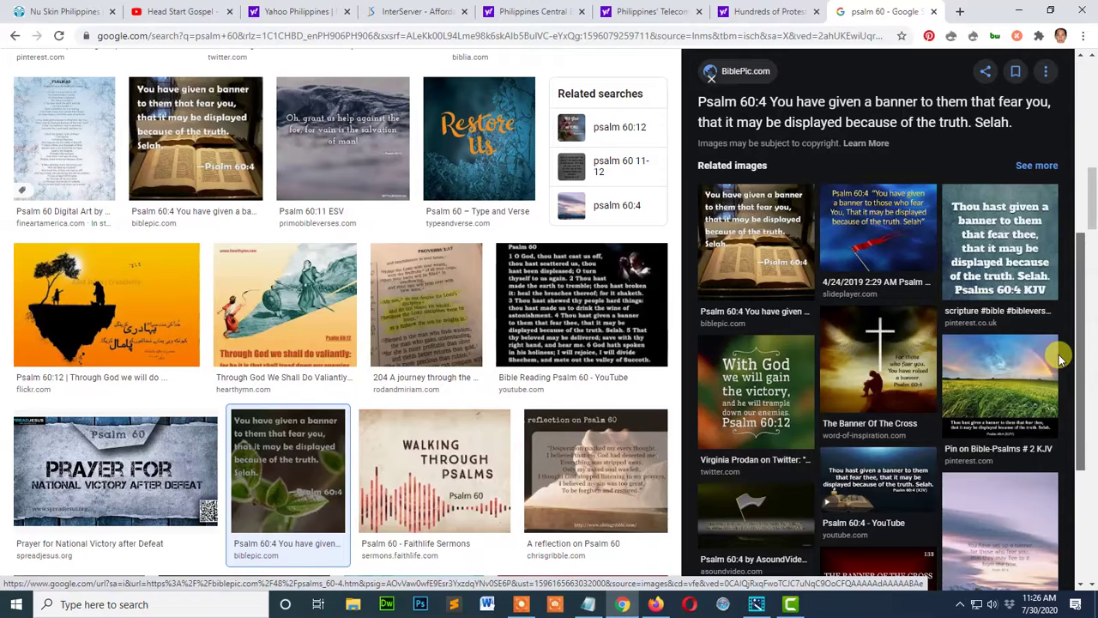
pyautogui.scroll(-1, 1061, 360)
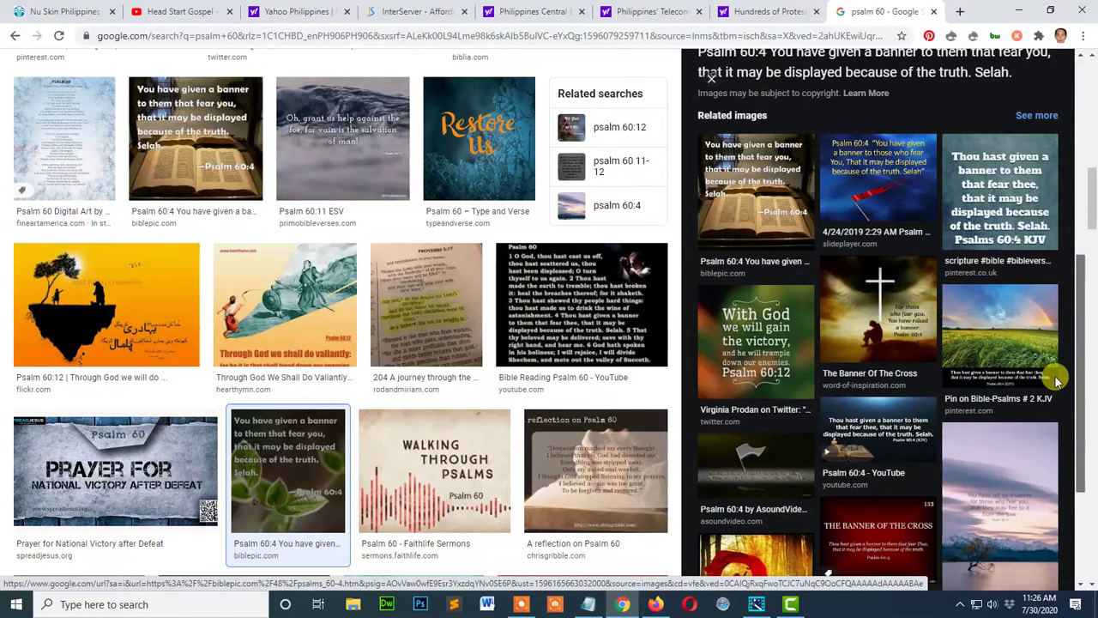
pyautogui.moveTo(1080, 355); pyautogui.dragTo(1094, 89)
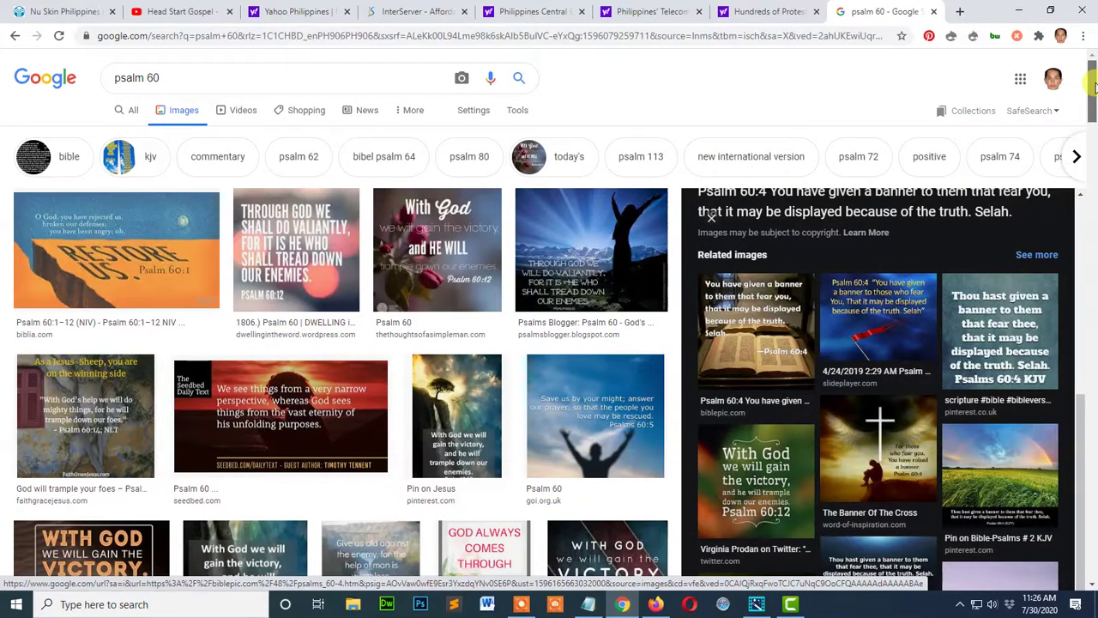
pyautogui.click(311, 227)
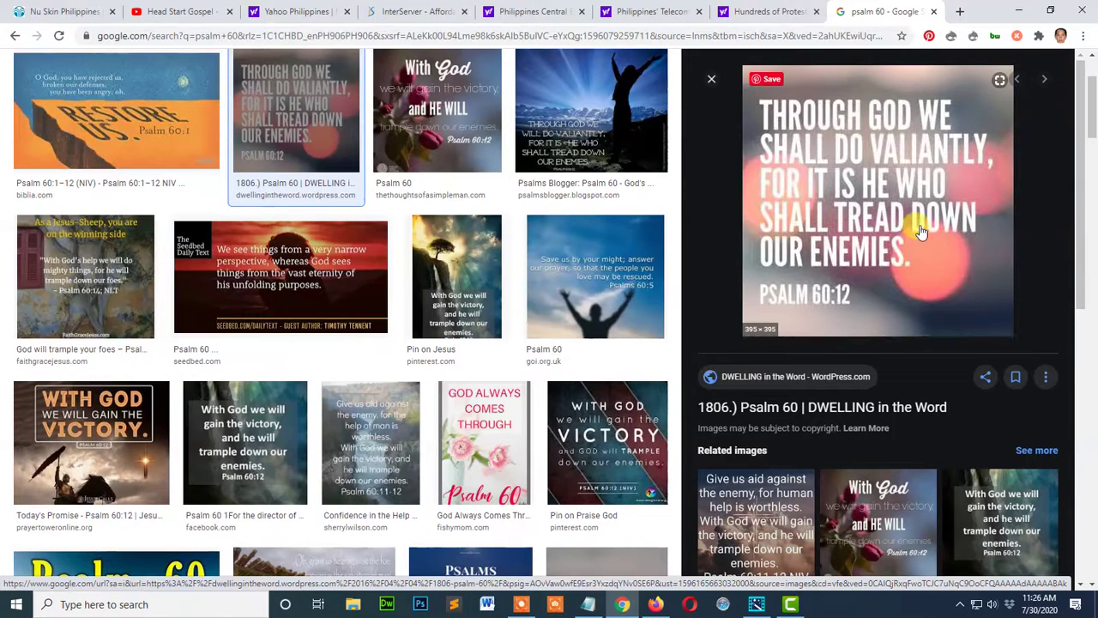
pyautogui.rightClick(899, 214)
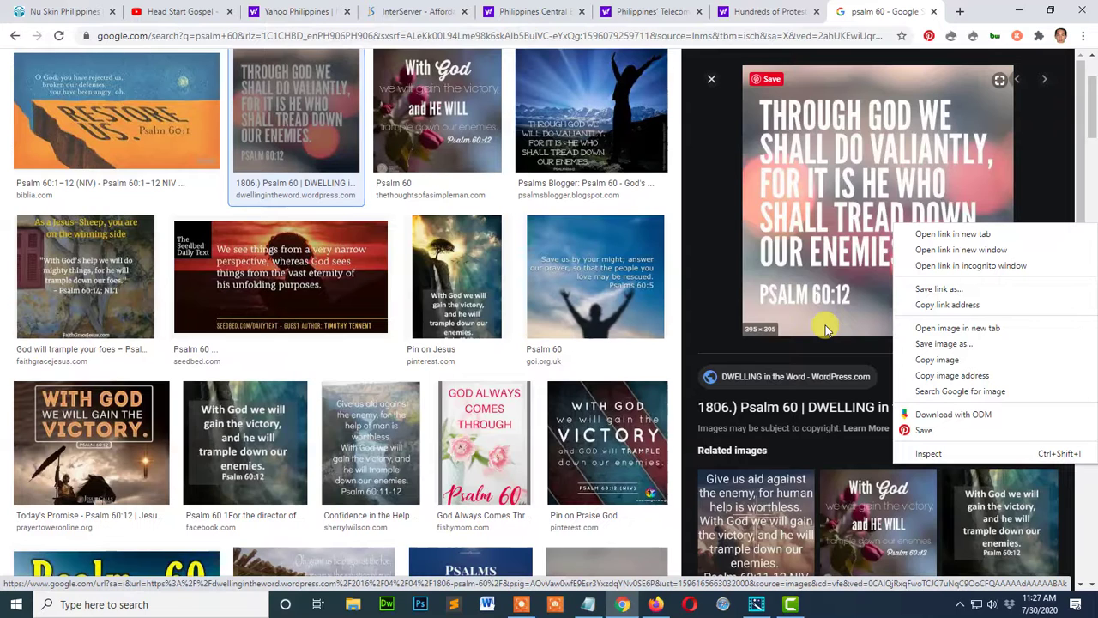
pyautogui.moveTo(1092, 111); pyautogui.dragTo(1094, 83)
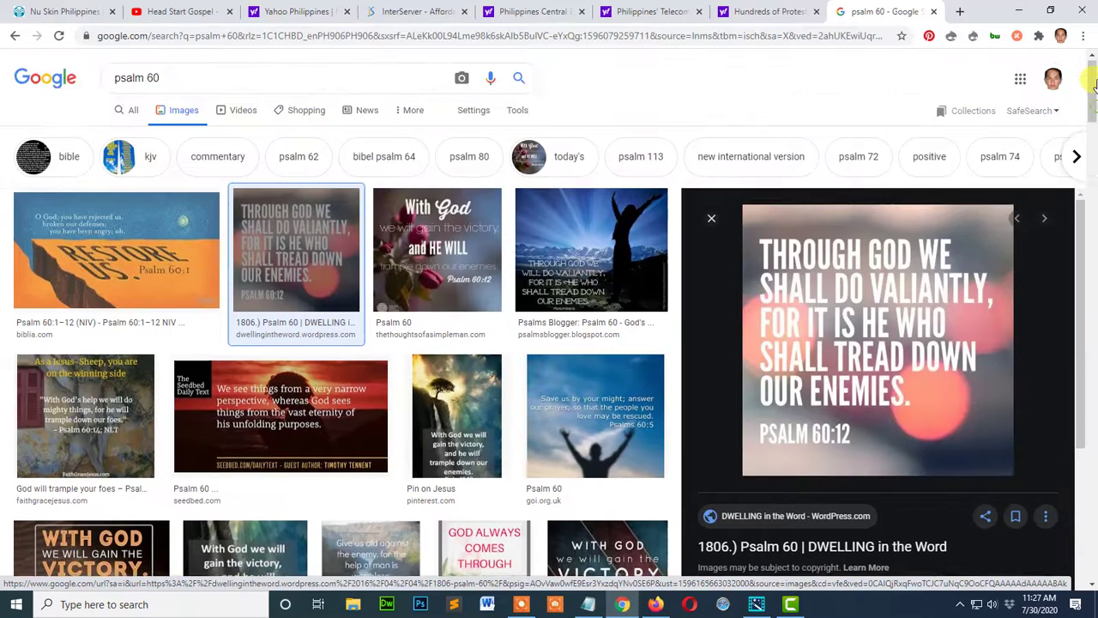
# Save the Psalms Blogger Psalm 60:11-12 image with the raised-arms silhouette into the psalm-60 folder as verse3
pyautogui.click(635, 215)
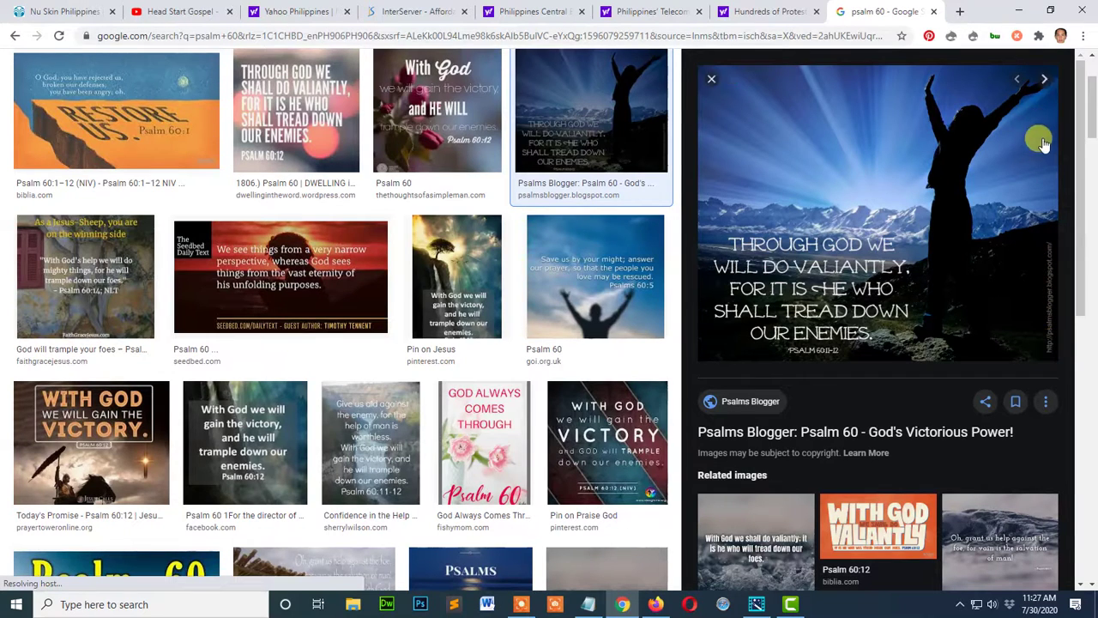
pyautogui.rightClick(861, 281)
pyautogui.click(911, 396)
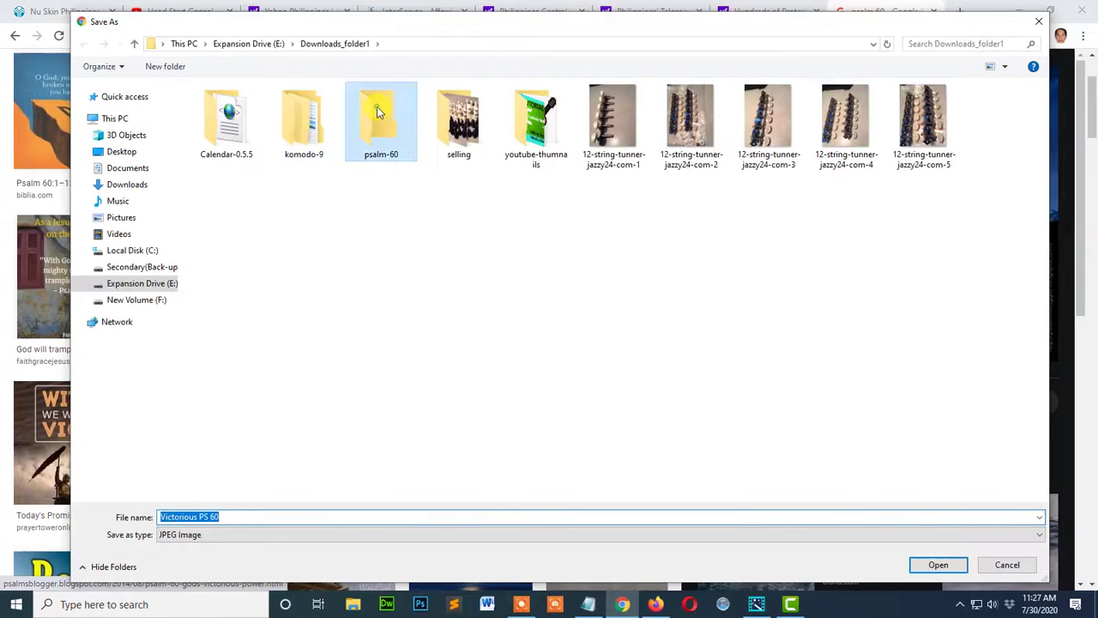
pyautogui.doubleClick(375, 120)
pyautogui.click(302, 124)
pyautogui.click(199, 518)
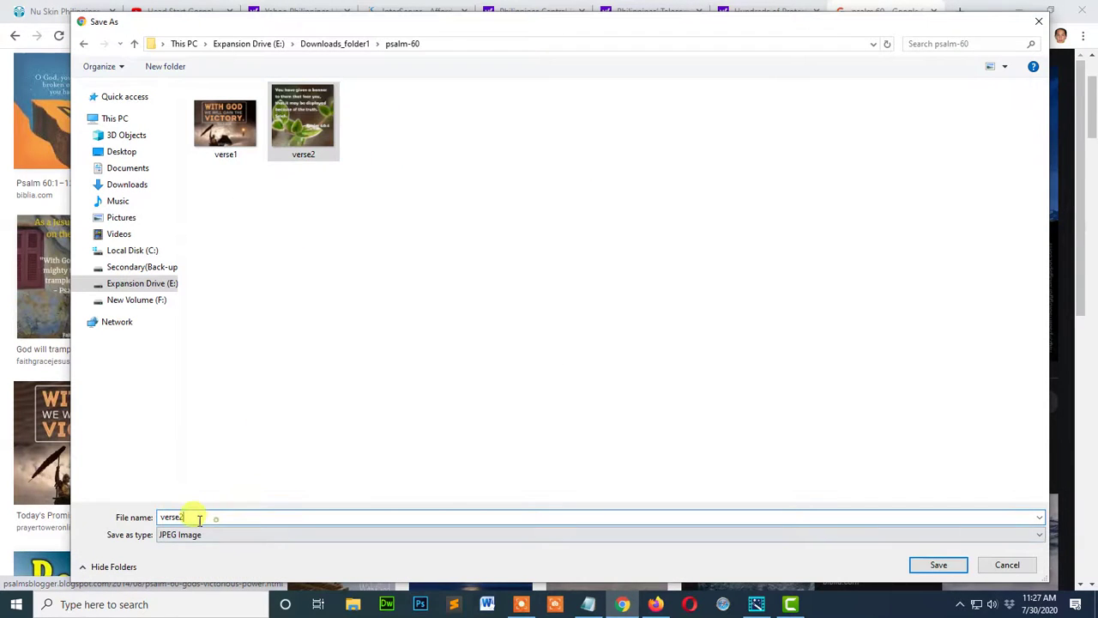
pyautogui.press('Return')
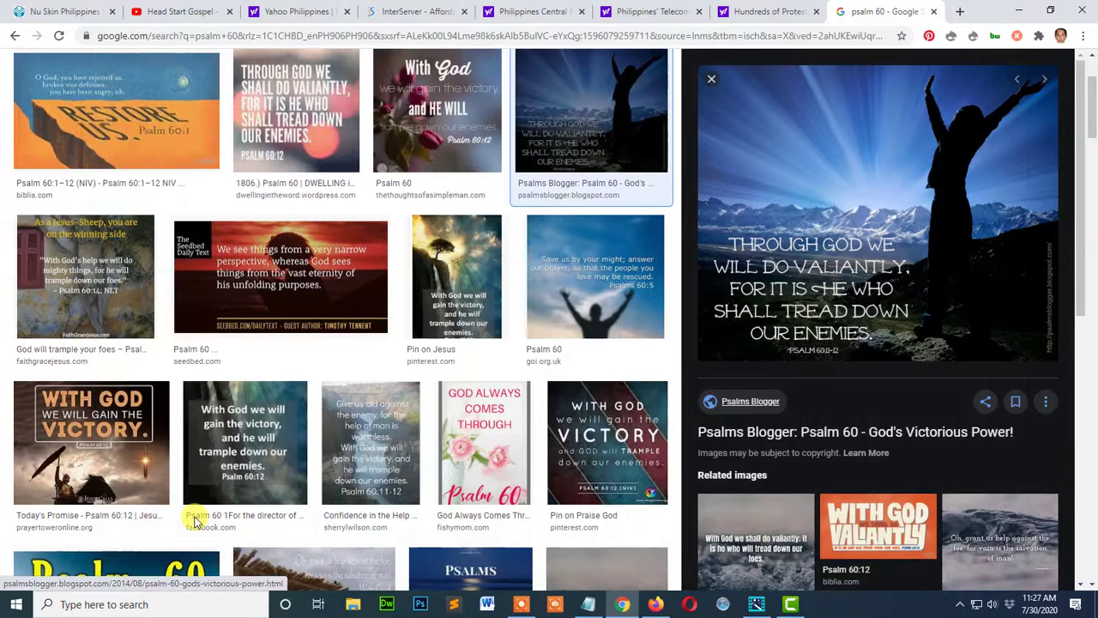
# Switch to Camtasia and import the verse2 and verse3 images from the psalm-60 folder
pyautogui.click(790, 604)
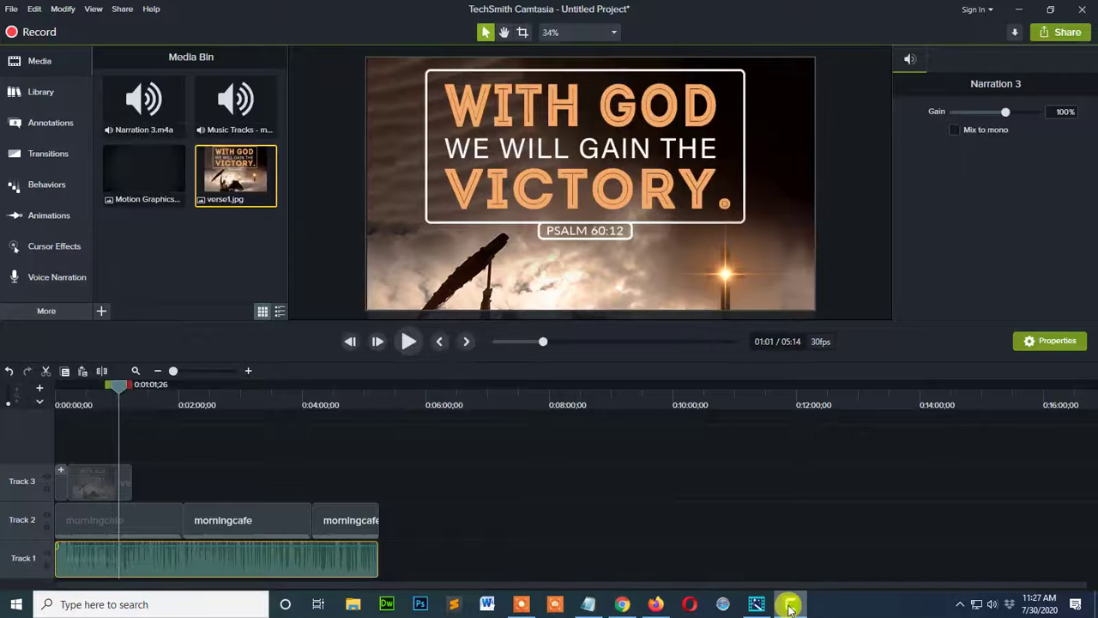
pyautogui.click(11, 8)
pyautogui.moveTo(76, 110)
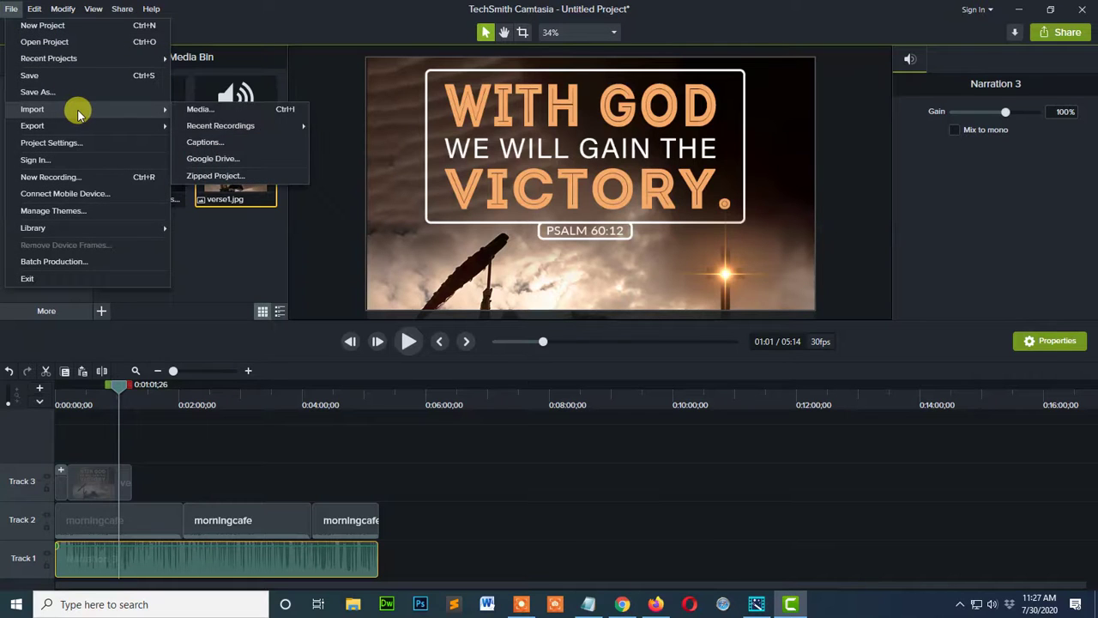
pyautogui.click(197, 112)
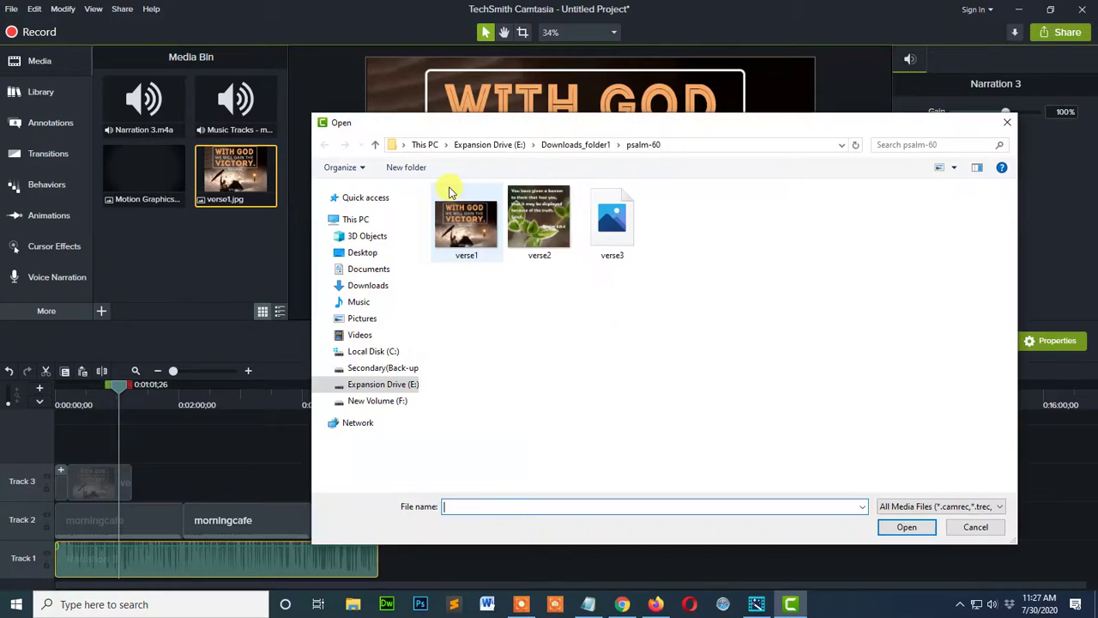
pyautogui.moveTo(662, 297); pyautogui.dragTo(535, 199)
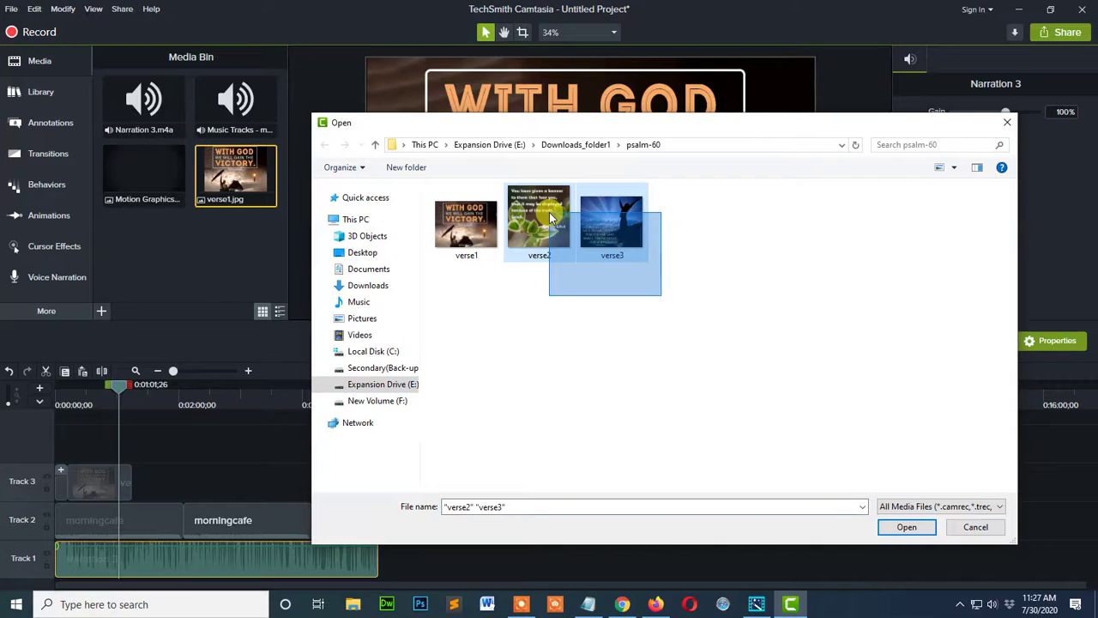
pyautogui.click(907, 527)
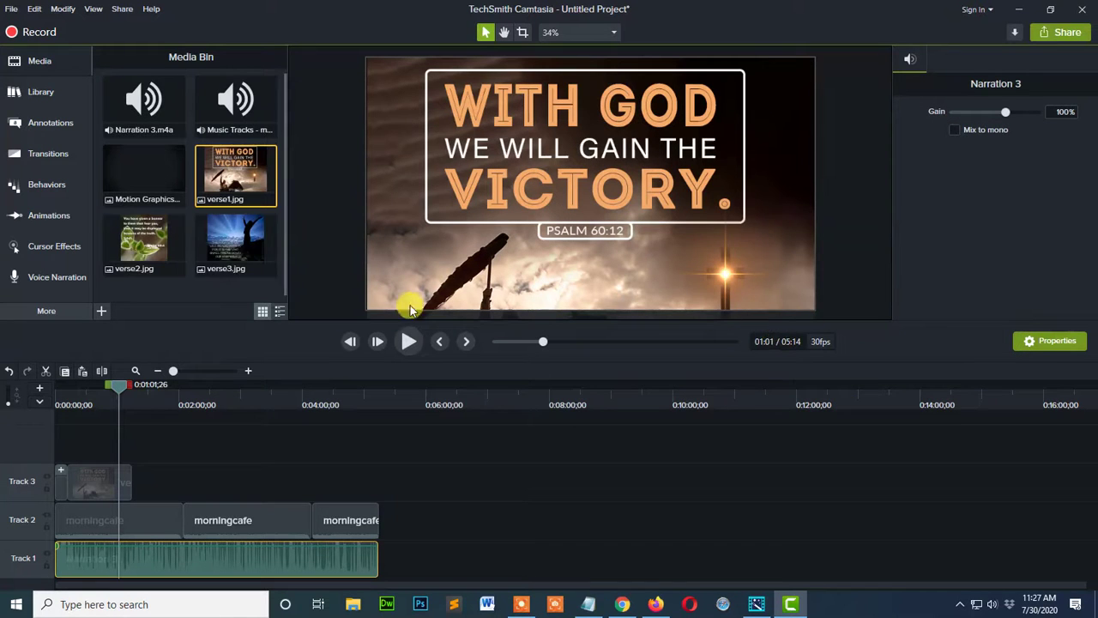
# Add verse2.jpg to the timeline, place it directly after verse1 on Track 3, and extend its duration
pyautogui.click(146, 233)
pyautogui.rightClick(146, 234)
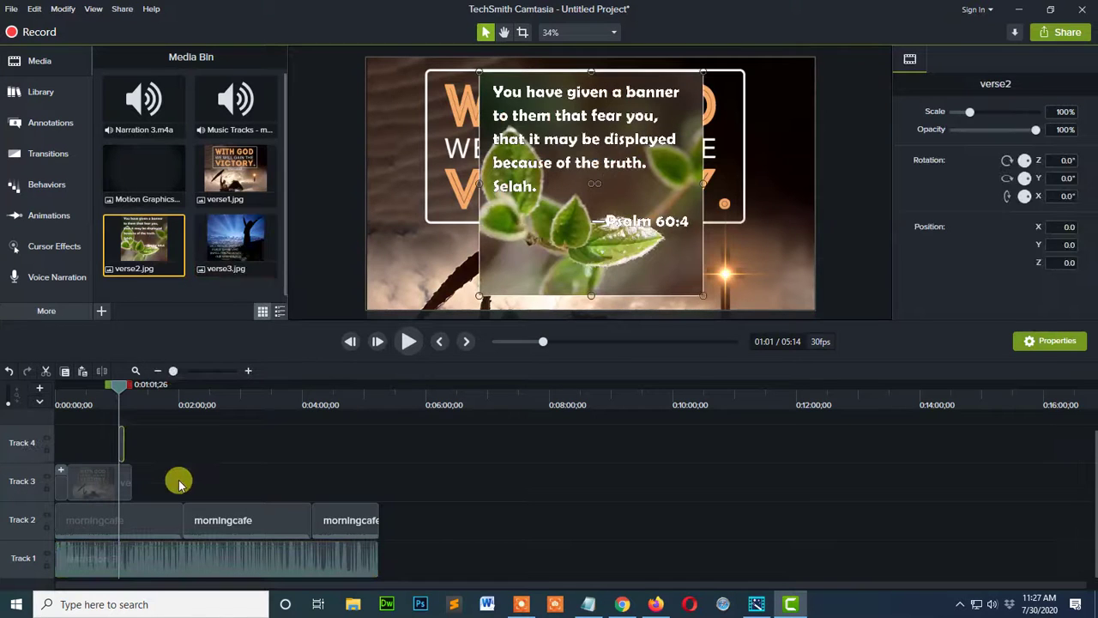
pyautogui.moveTo(148, 475); pyautogui.dragTo(224, 485)
# Add verse3.jpg to the timeline, place it directly after verse2 on Track 3, and extend it to about 4:10
pyautogui.click(236, 236)
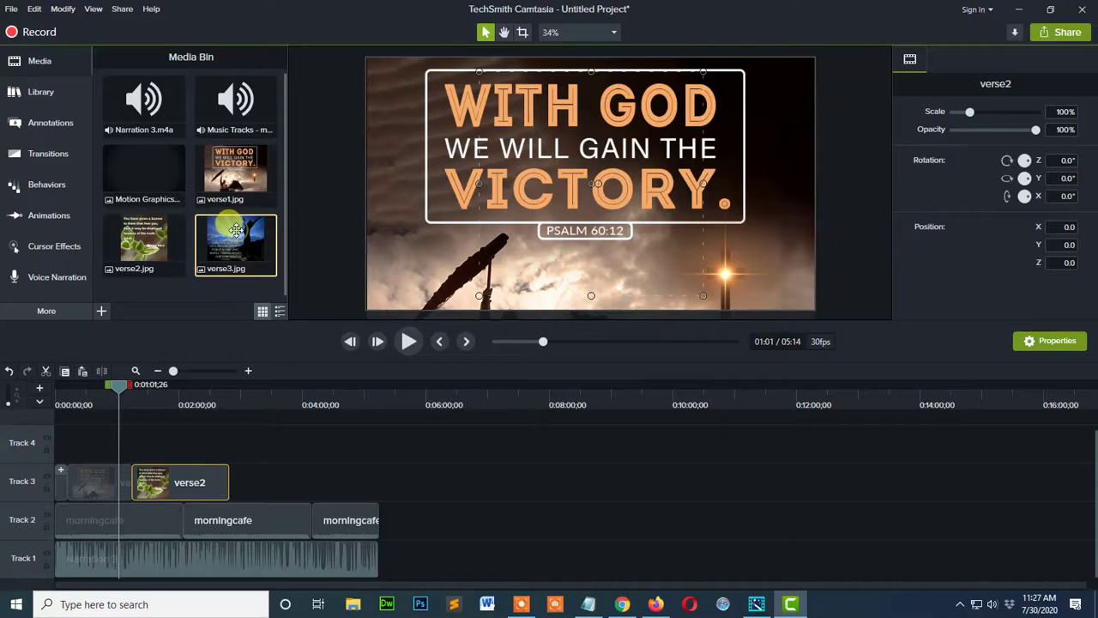
pyautogui.rightClick(238, 233)
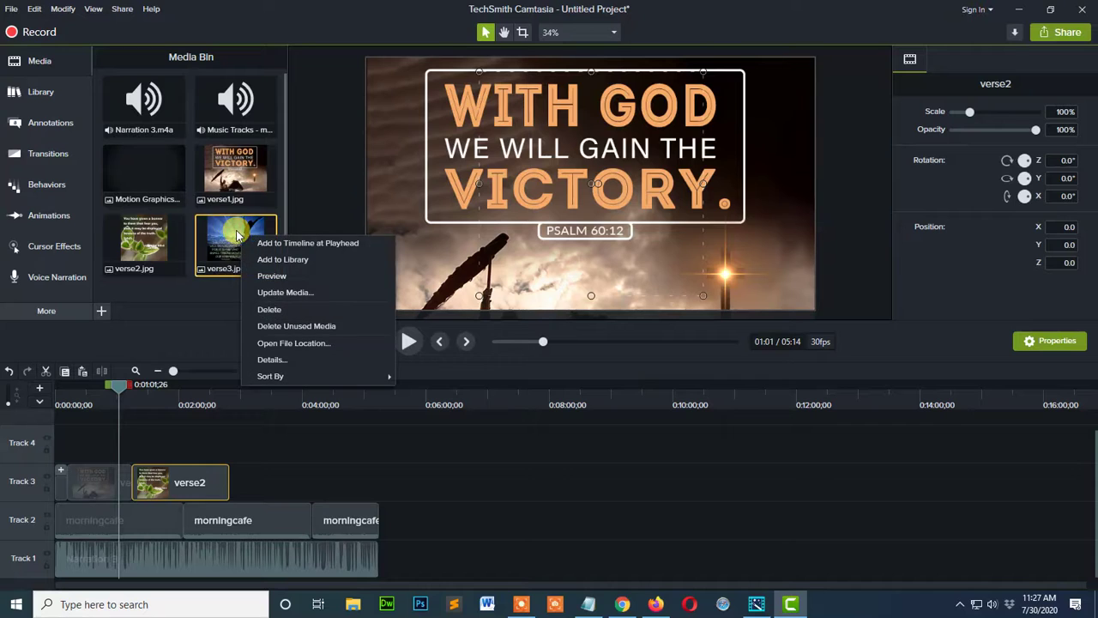
pyautogui.click(292, 243)
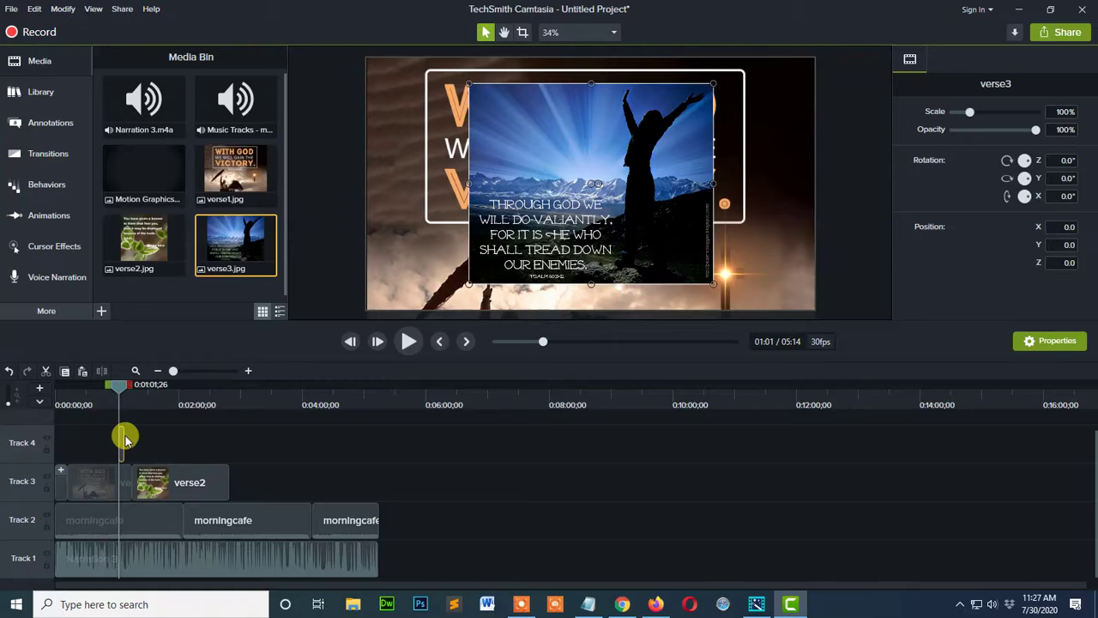
pyautogui.moveTo(124, 437); pyautogui.dragTo(311, 490)
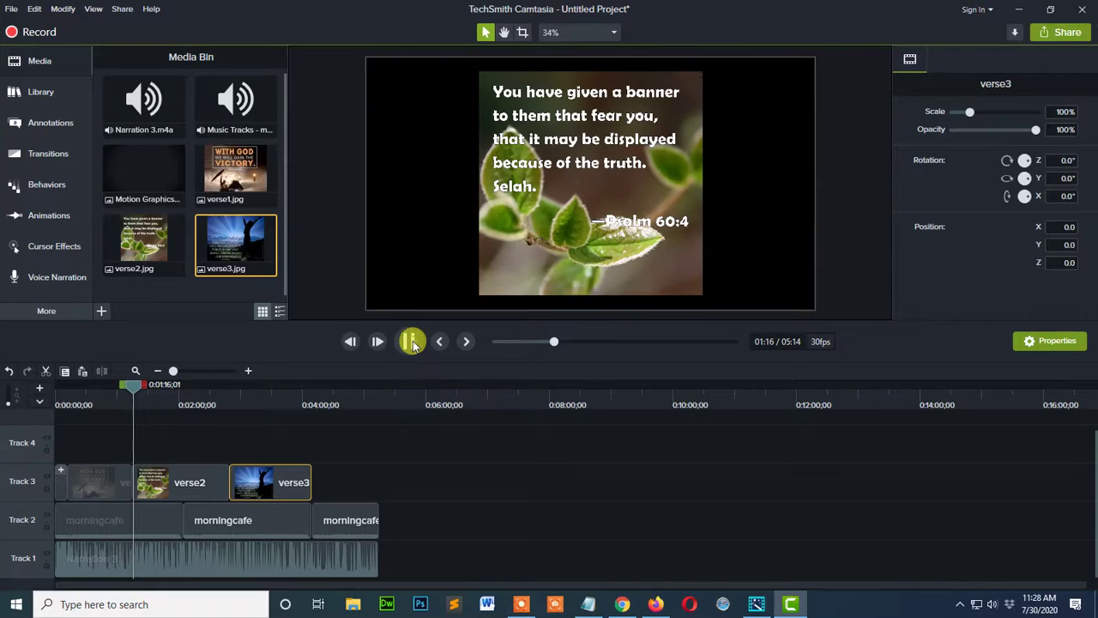
# Try different sizes and positions for the verse2 image, fitting it to the canvas height at 112.9% along the left edge
pyautogui.moveTo(542, 190); pyautogui.dragTo(659, 186)
pyautogui.moveTo(610, 276); pyautogui.dragTo(454, 310)
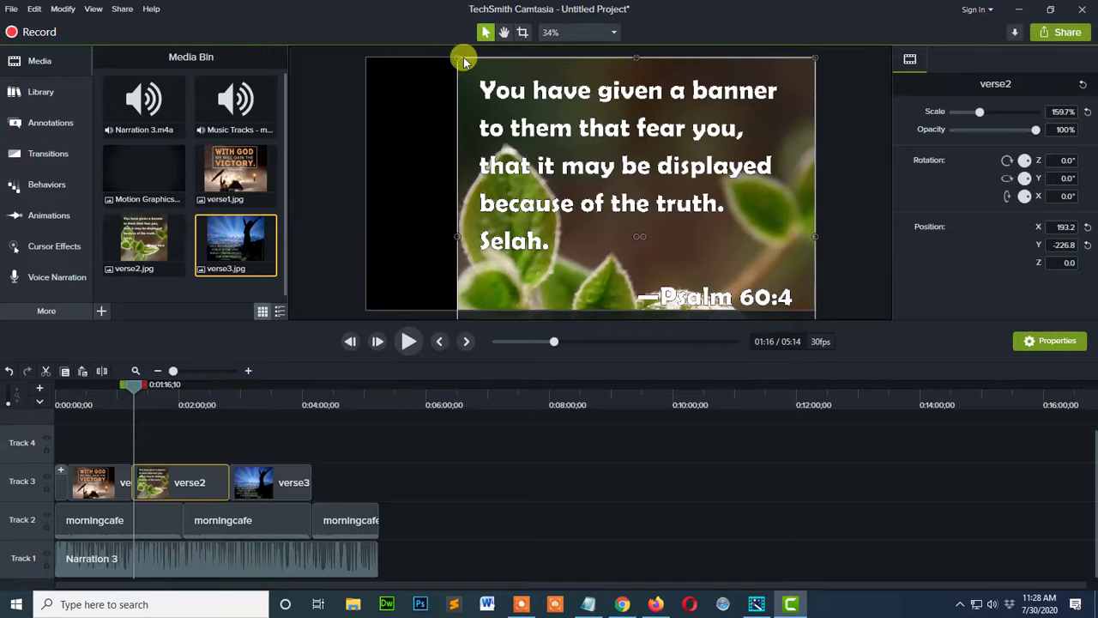
pyautogui.moveTo(479, 104); pyautogui.dragTo(501, 120)
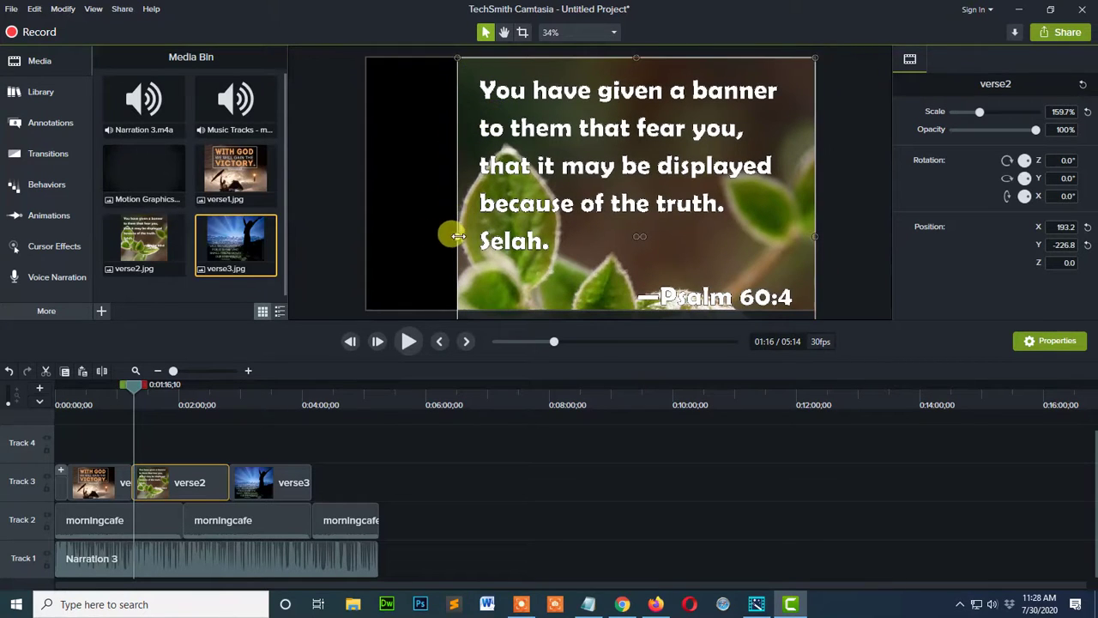
pyautogui.moveTo(457, 235); pyautogui.dragTo(490, 226)
pyautogui.moveTo(527, 164); pyautogui.dragTo(447, 112)
pyautogui.moveTo(417, 76); pyautogui.dragTo(424, 117)
pyautogui.moveTo(399, 66); pyautogui.dragTo(372, 177)
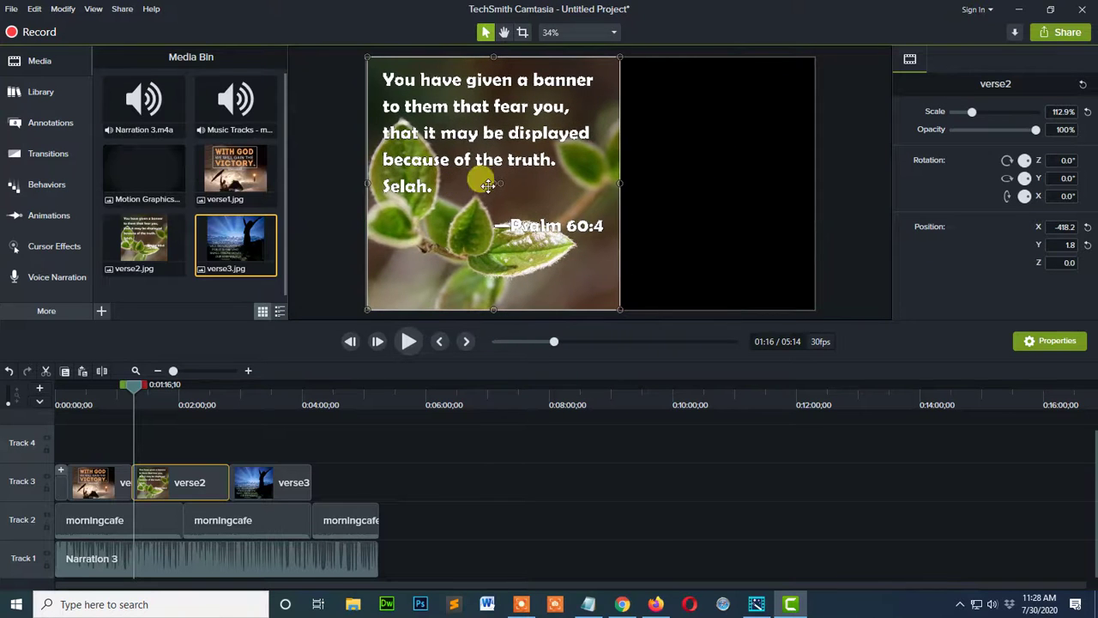
# Scale the verse2 image to 200% so it spans the full canvas width with its verse text kept in view
pyautogui.moveTo(619, 183); pyautogui.dragTo(689, 250)
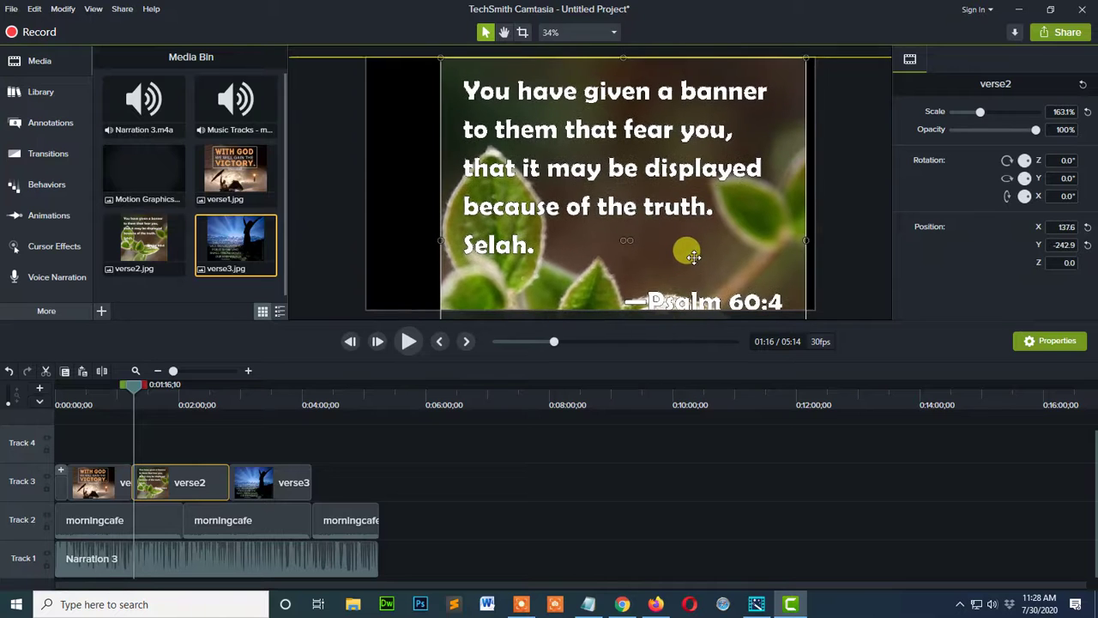
pyautogui.moveTo(577, 188); pyautogui.dragTo(590, 224)
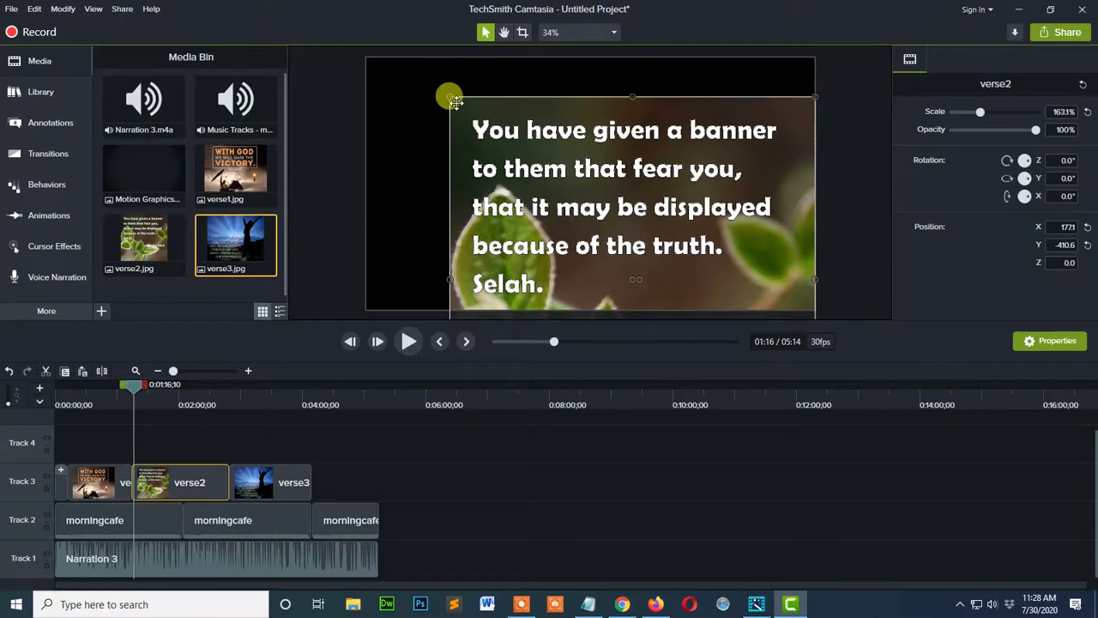
pyautogui.moveTo(449, 97); pyautogui.dragTo(375, 86)
pyautogui.moveTo(498, 108); pyautogui.dragTo(542, 156)
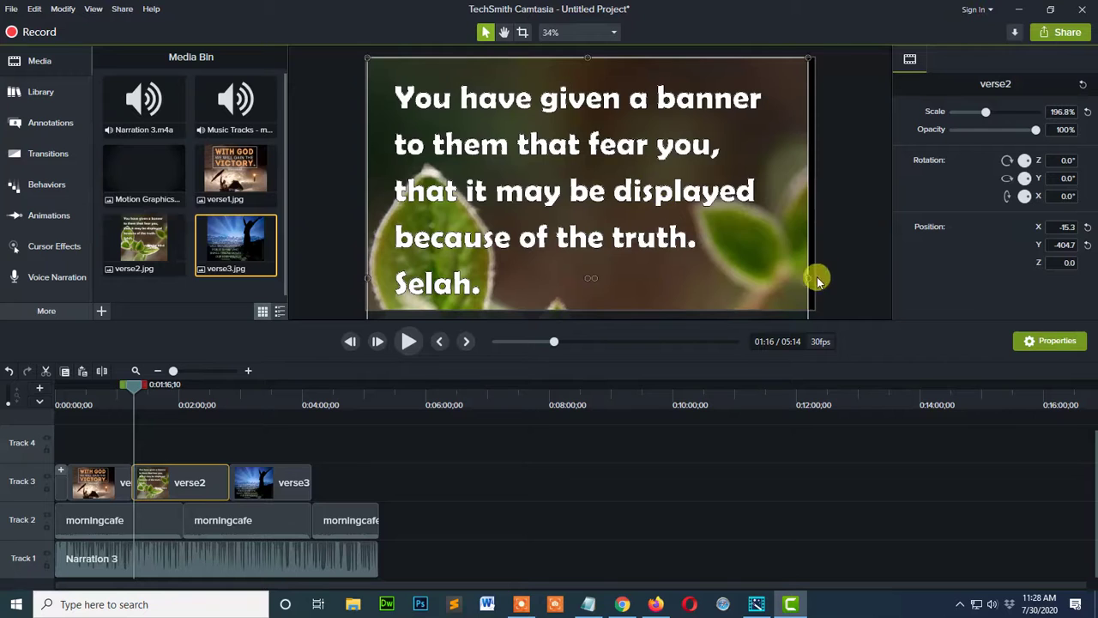
pyautogui.moveTo(807, 58); pyautogui.dragTo(811, 49)
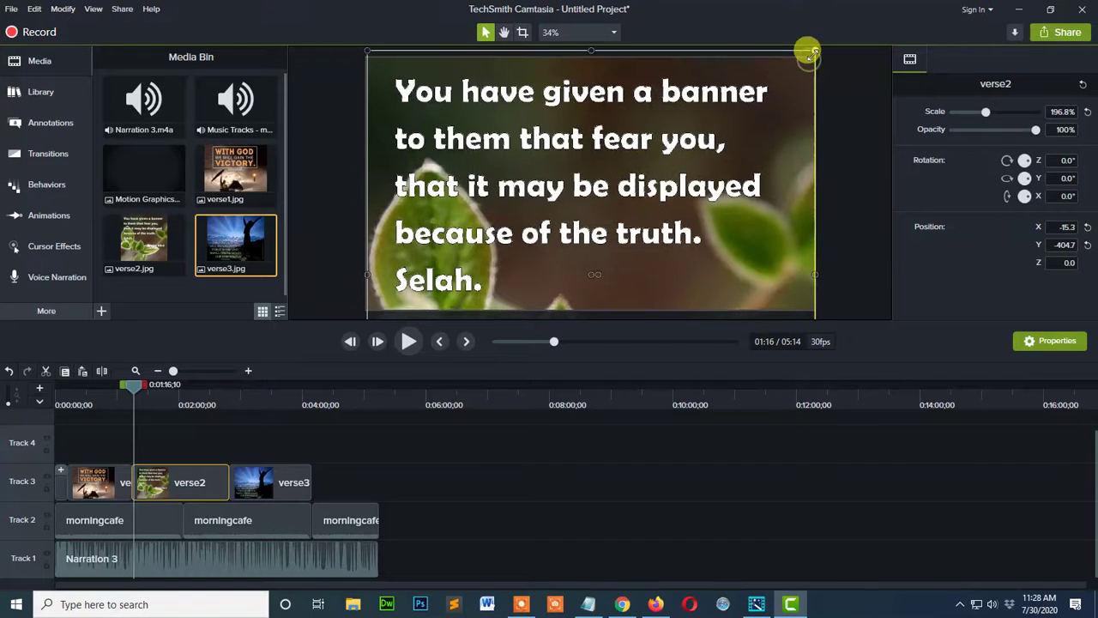
pyautogui.moveTo(708, 160); pyautogui.dragTo(707, 160)
# Play the video from verse1 at about 1:03, and again within verse2 at about 1:40, to check the enlarged image
pyautogui.press('space')
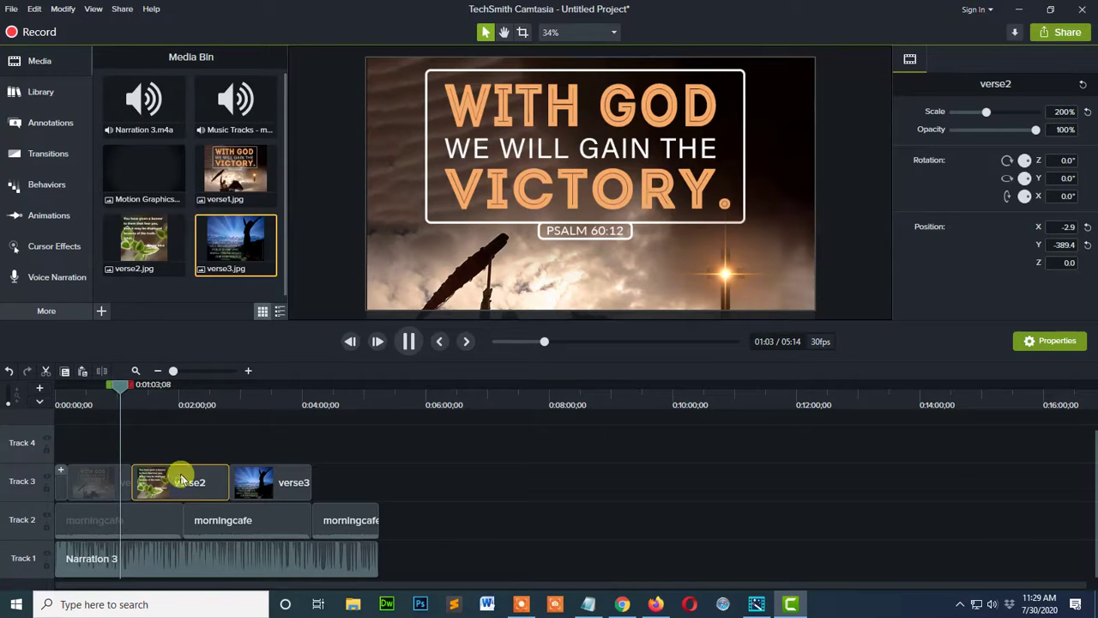
pyautogui.click(158, 396)
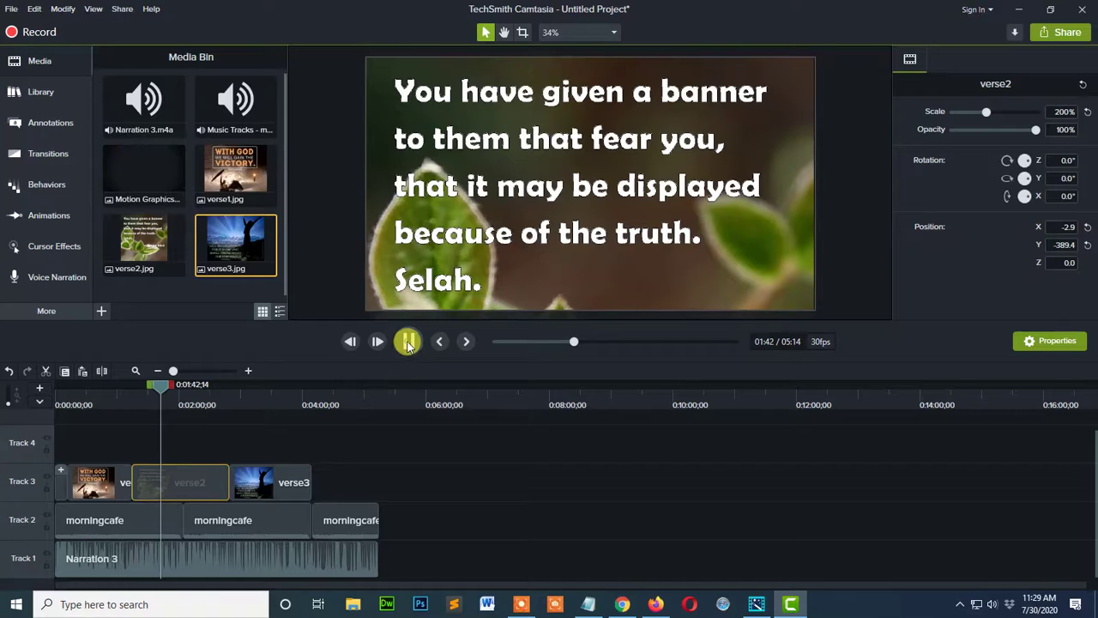
pyautogui.click(408, 341)
# Move the playhead back to about 0:50 and lengthen the verse3 clip on Track 3 to nearly the end of the music
pyautogui.moveTo(163, 391); pyautogui.dragTo(108, 401)
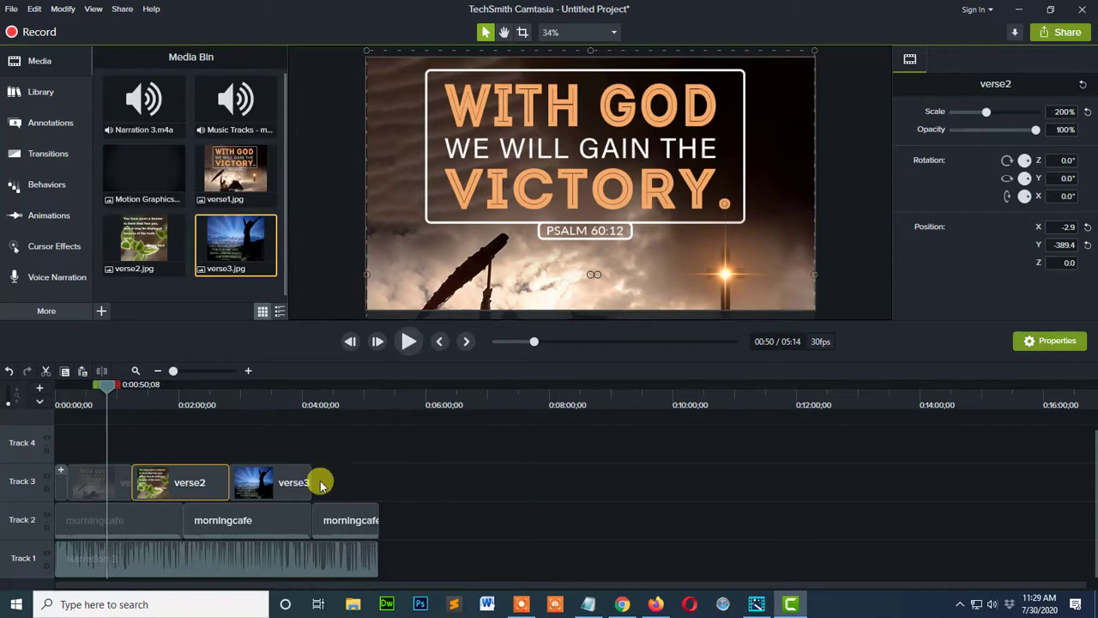
pyautogui.moveTo(314, 483); pyautogui.dragTo(359, 476)
# Apply the Radial wipe transition to the verse1 clip on Track 3, where it meets verse2
pyautogui.click(112, 485)
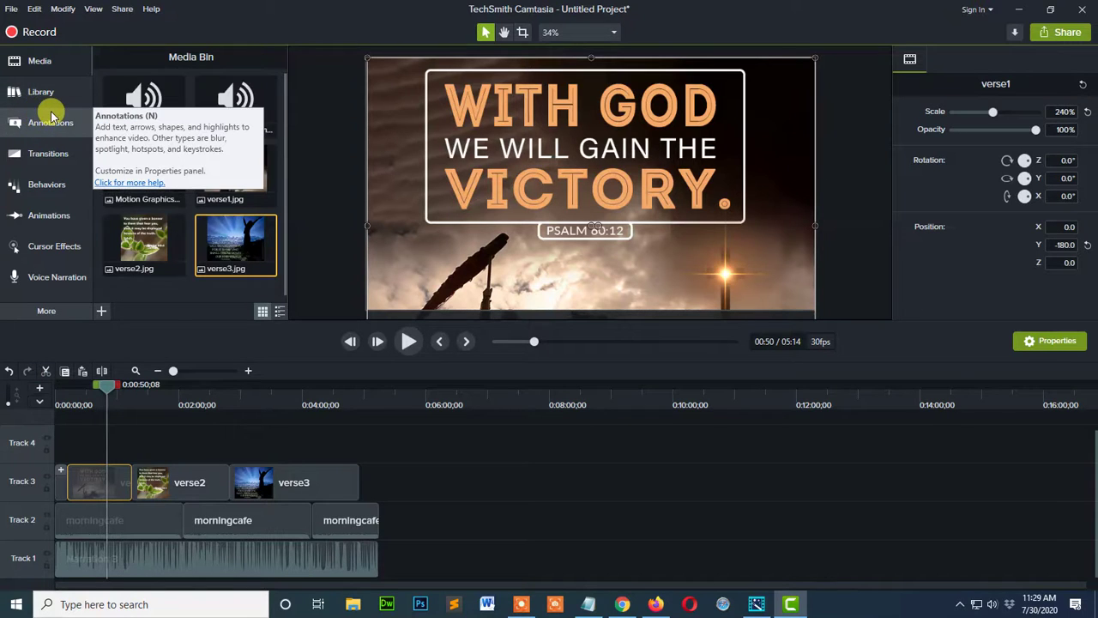
pyautogui.click(61, 162)
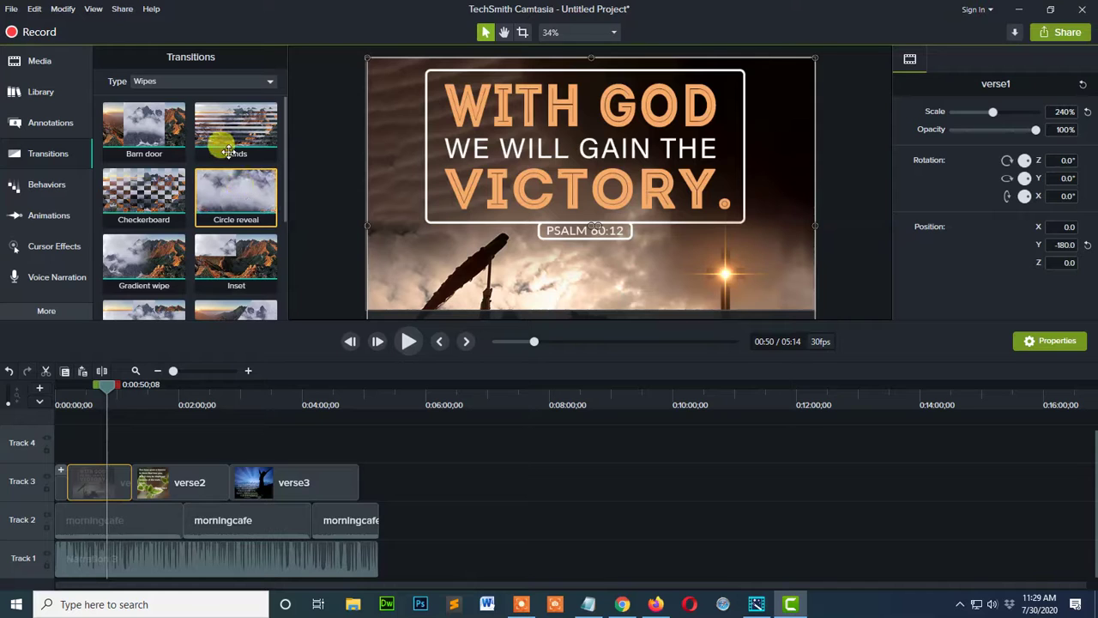
pyautogui.moveTo(282, 180); pyautogui.dragTo(275, 261)
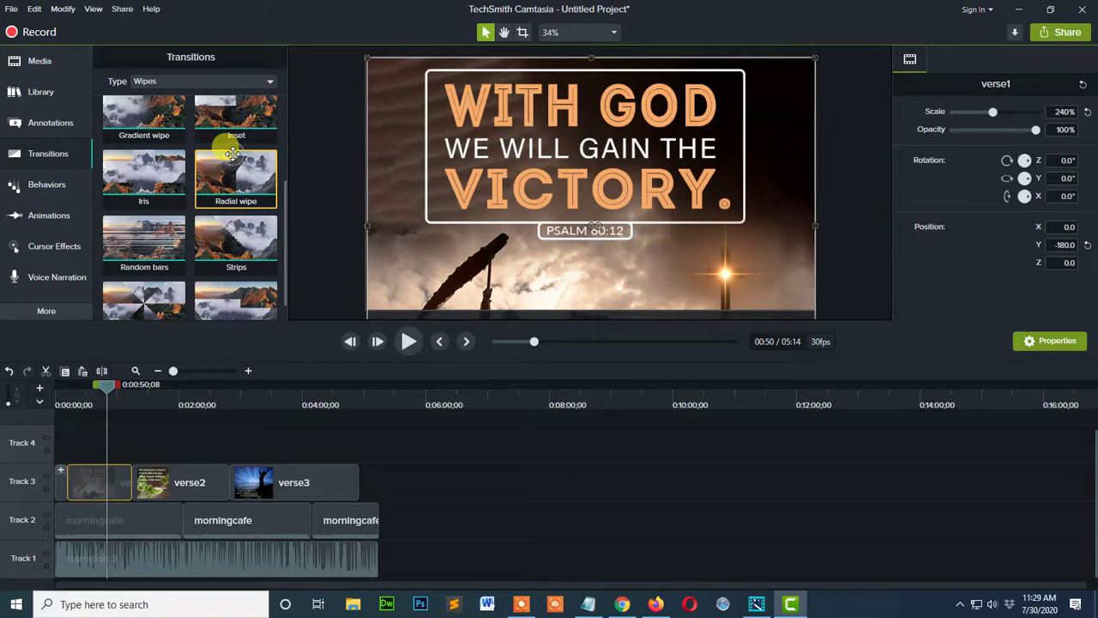
pyautogui.moveTo(231, 153); pyautogui.dragTo(135, 466)
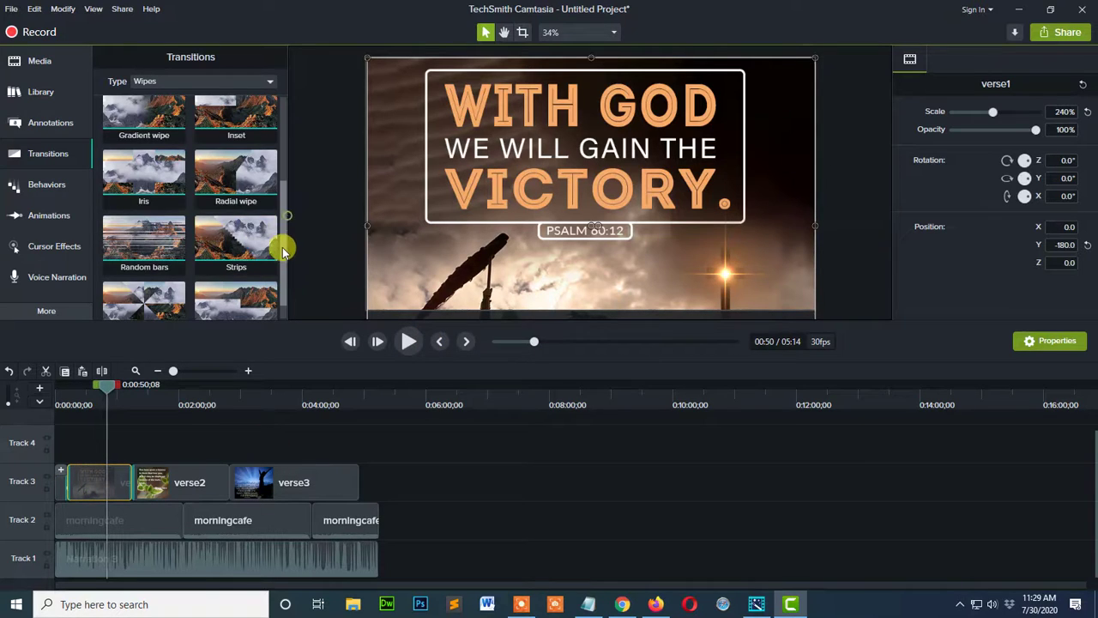
pyautogui.moveTo(284, 248); pyautogui.dragTo(282, 166)
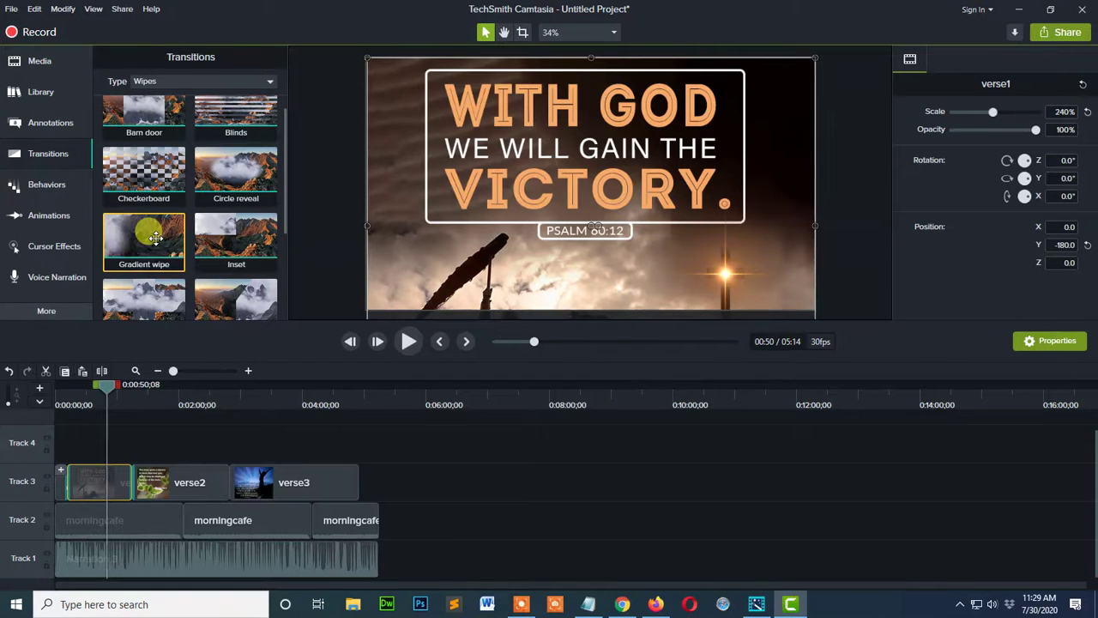
# Apply the Gradient wipe transition between verse2 and verse3 on Track 3, and play through both verse joins to check the wipes
pyautogui.moveTo(158, 239); pyautogui.dragTo(242, 493)
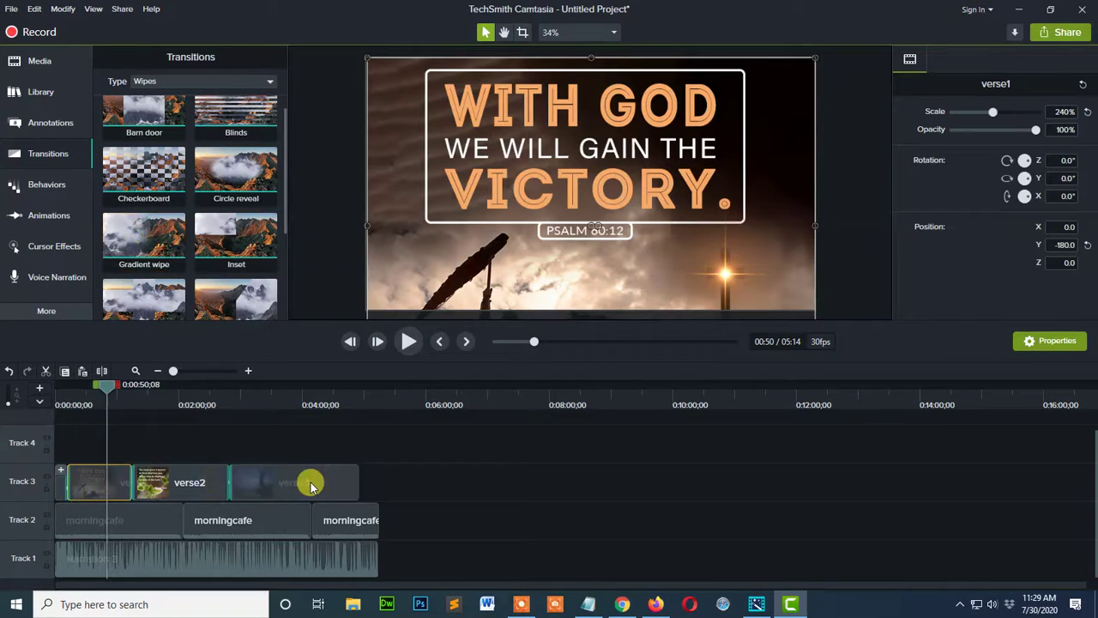
pyautogui.click(121, 395)
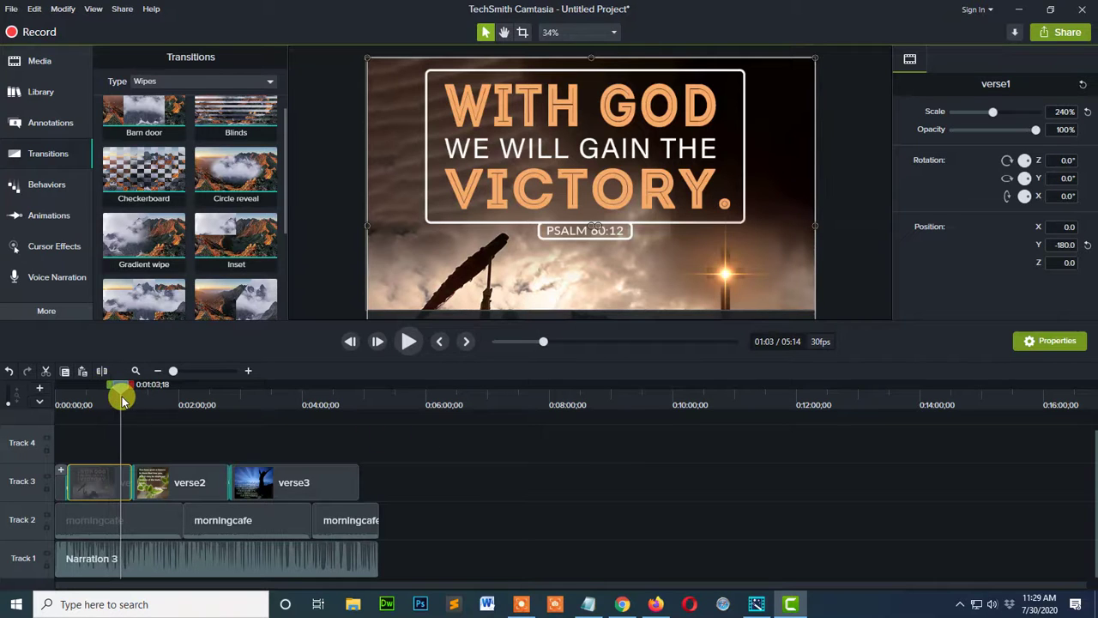
pyautogui.click(407, 341)
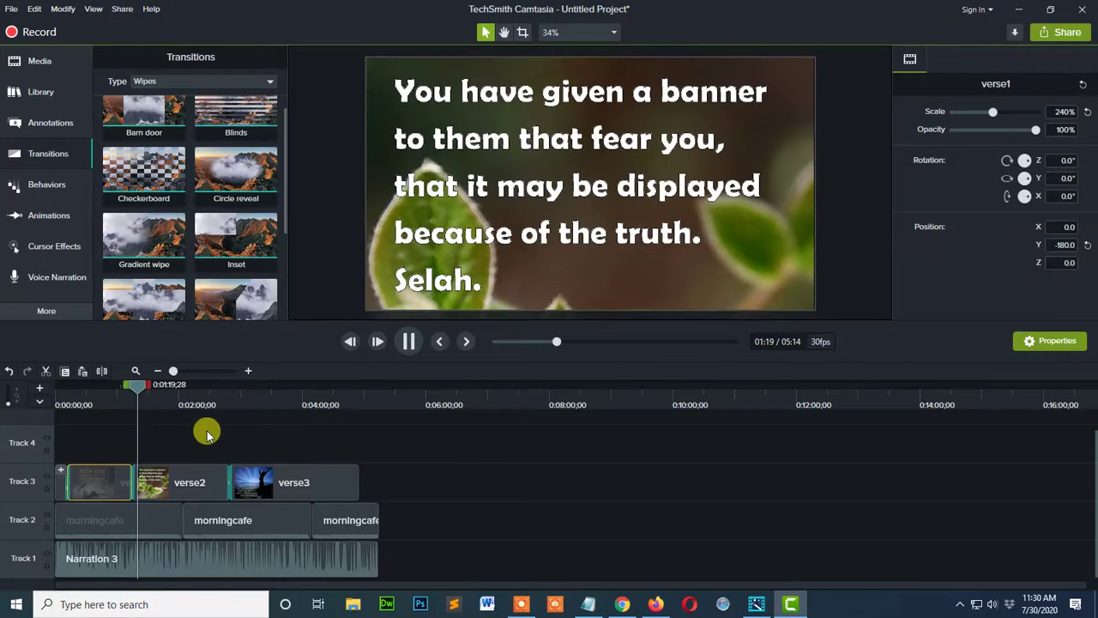
pyautogui.moveTo(237, 393); pyautogui.dragTo(221, 393)
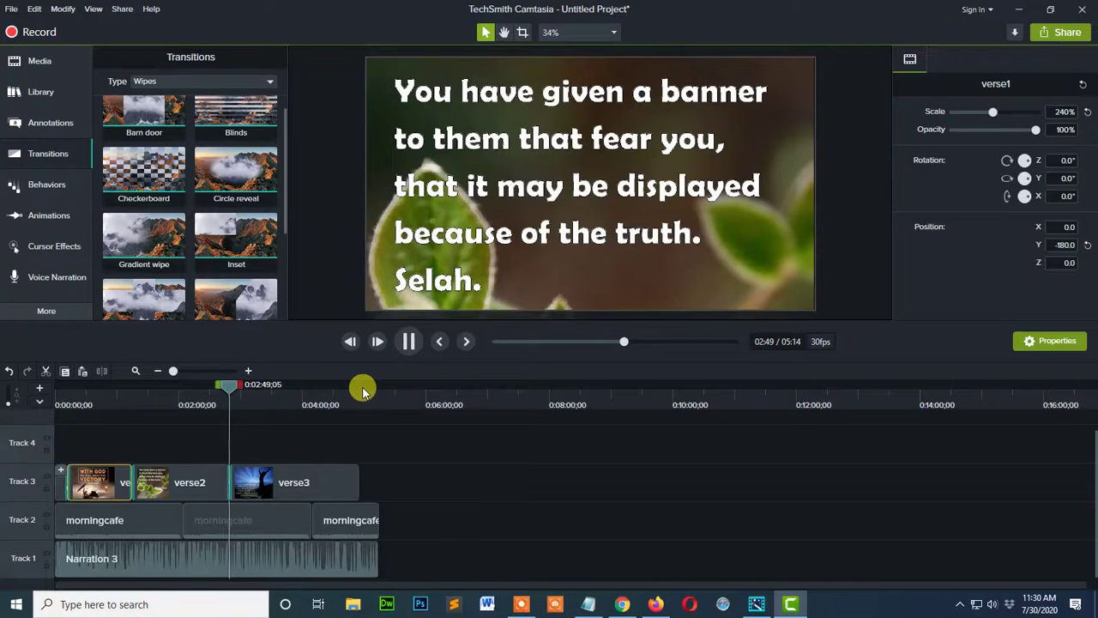
pyautogui.click(399, 343)
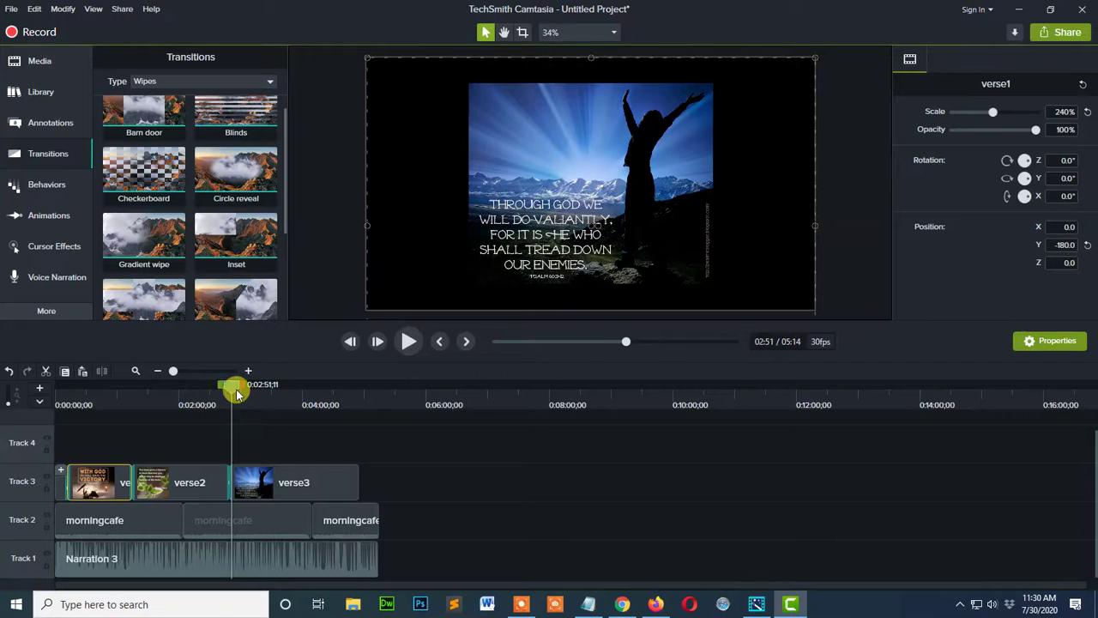
# Try to enlarge the verse3 image at about 2:53 to roughly 201% so it spans the full canvas width
pyautogui.moveTo(233, 385); pyautogui.dragTo(236, 393)
pyautogui.moveTo(566, 163); pyautogui.dragTo(678, 145)
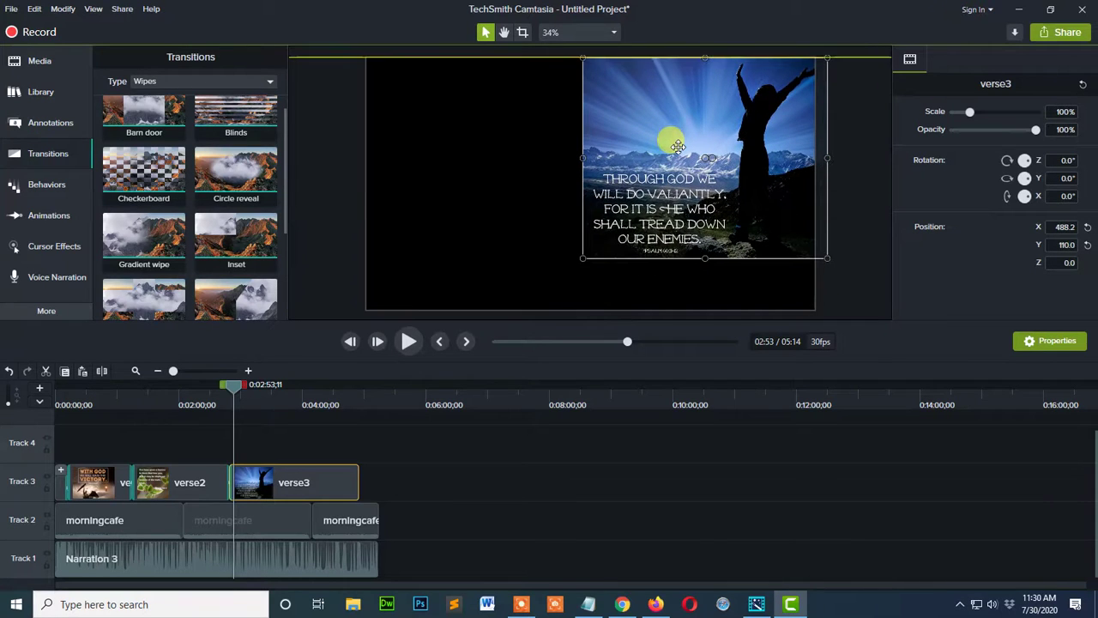
pyautogui.moveTo(583, 257); pyautogui.dragTo(464, 308)
pyautogui.moveTo(581, 255); pyautogui.dragTo(536, 212)
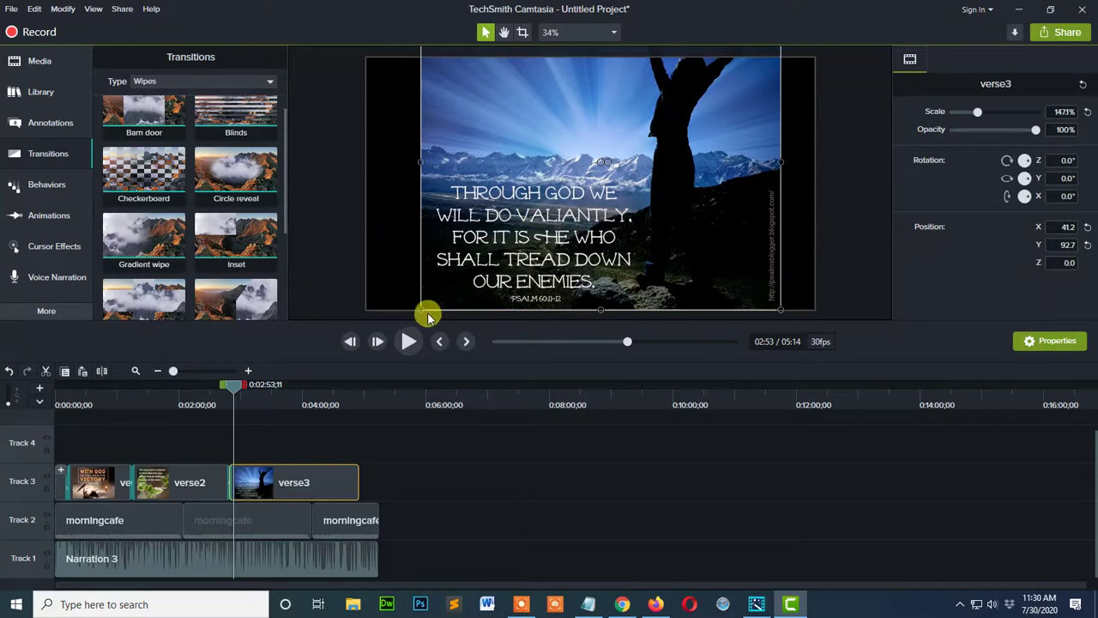
pyautogui.moveTo(422, 306); pyautogui.dragTo(328, 330)
pyautogui.moveTo(488, 279); pyautogui.dragTo(597, 160)
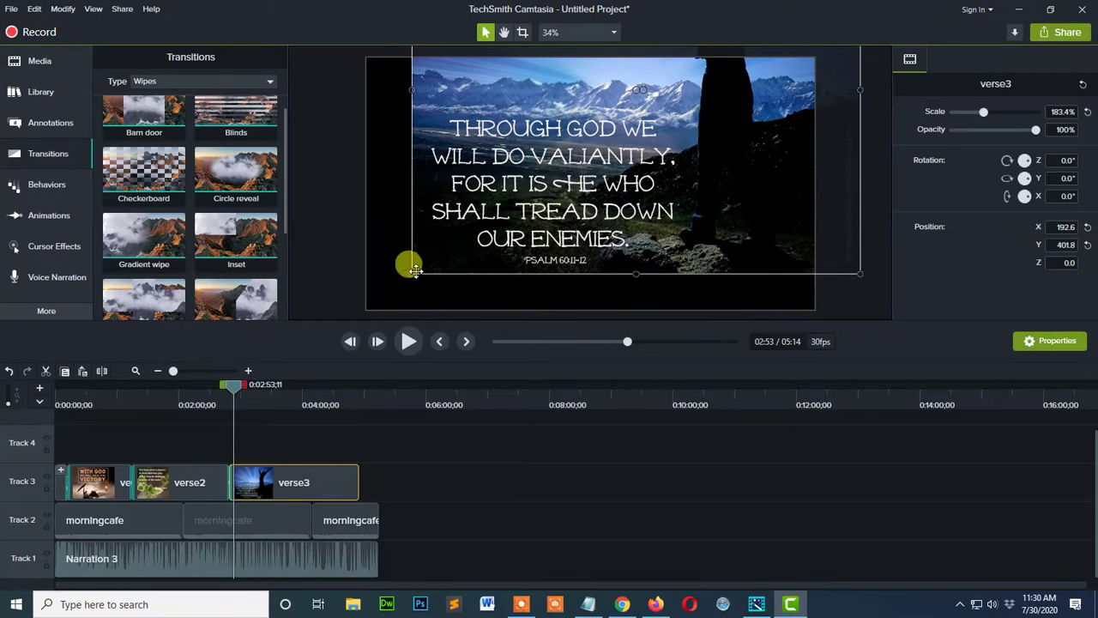
pyautogui.moveTo(411, 275); pyautogui.dragTo(371, 309)
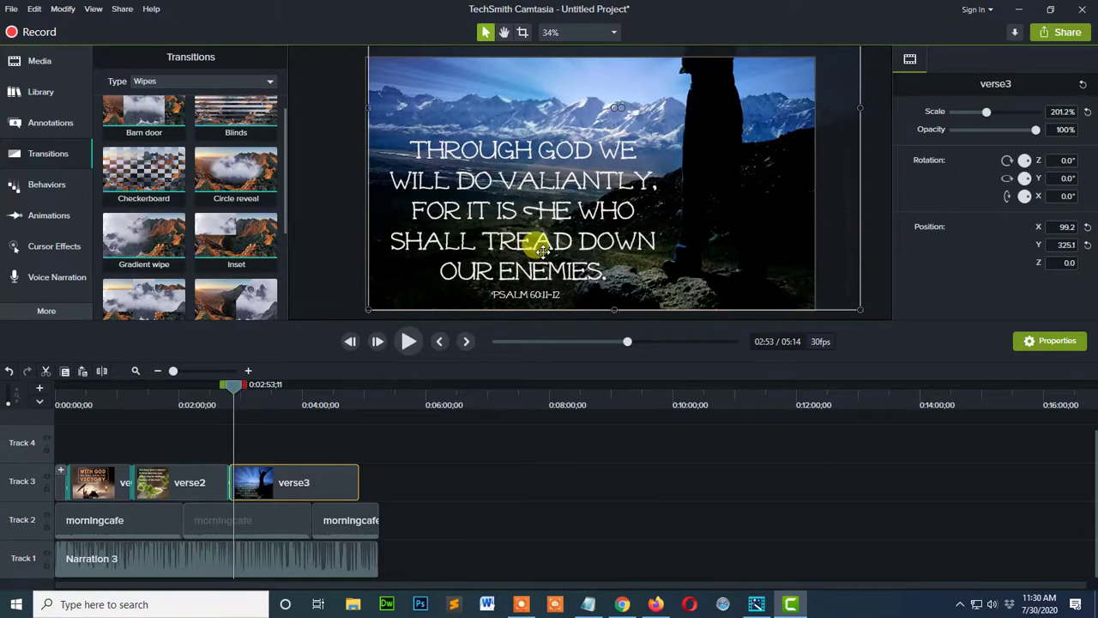
# Scale the verse3 image to 128.5% and centre it on the canvas so the whole figure and verse text fit
pyautogui.moveTo(535, 246); pyautogui.dragTo(526, 270)
pyautogui.moveTo(454, 143); pyautogui.dragTo(517, 93)
pyautogui.moveTo(693, 262); pyautogui.dragTo(703, 127)
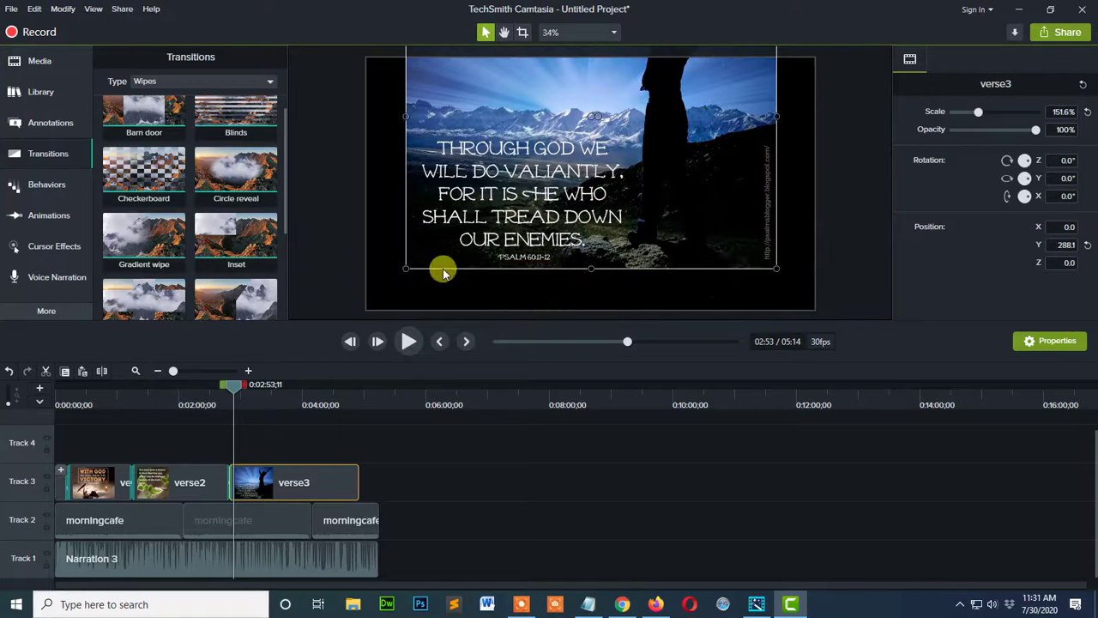
pyautogui.moveTo(415, 255); pyautogui.dragTo(440, 319)
pyautogui.moveTo(643, 233); pyautogui.dragTo(645, 223)
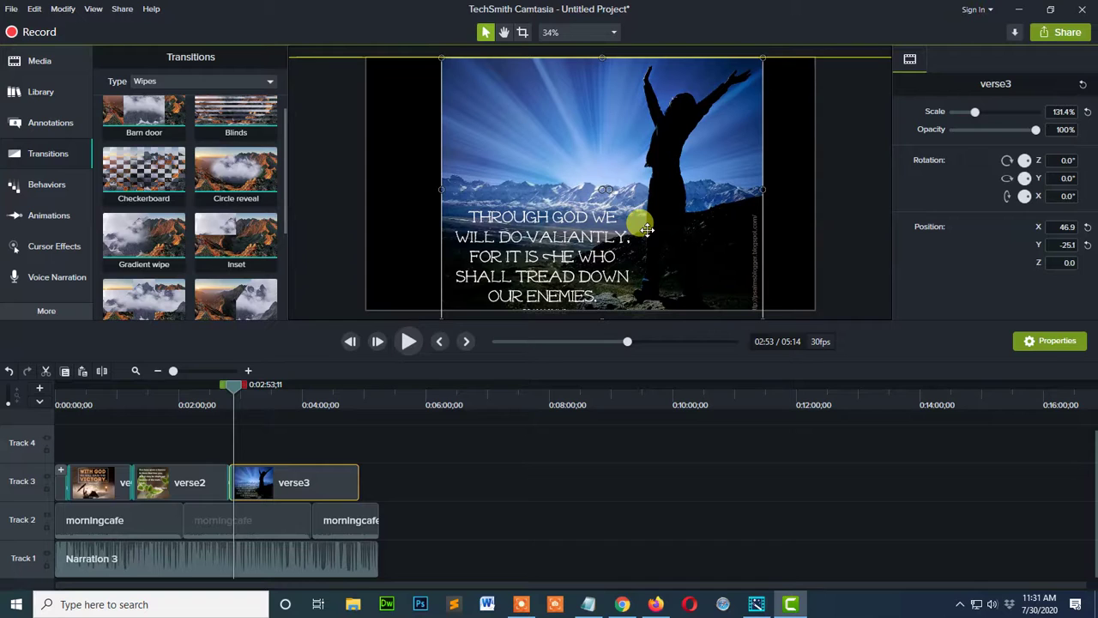
pyautogui.moveTo(647, 230); pyautogui.dragTo(648, 224)
pyautogui.moveTo(440, 312); pyautogui.dragTo(446, 309)
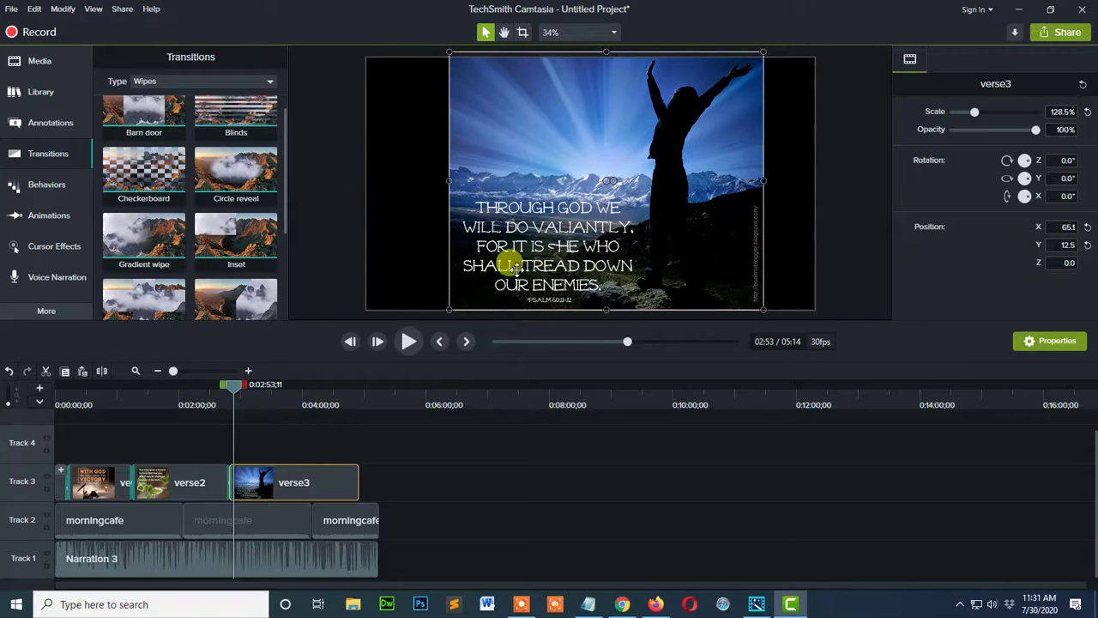
pyautogui.moveTo(556, 237); pyautogui.dragTo(550, 254)
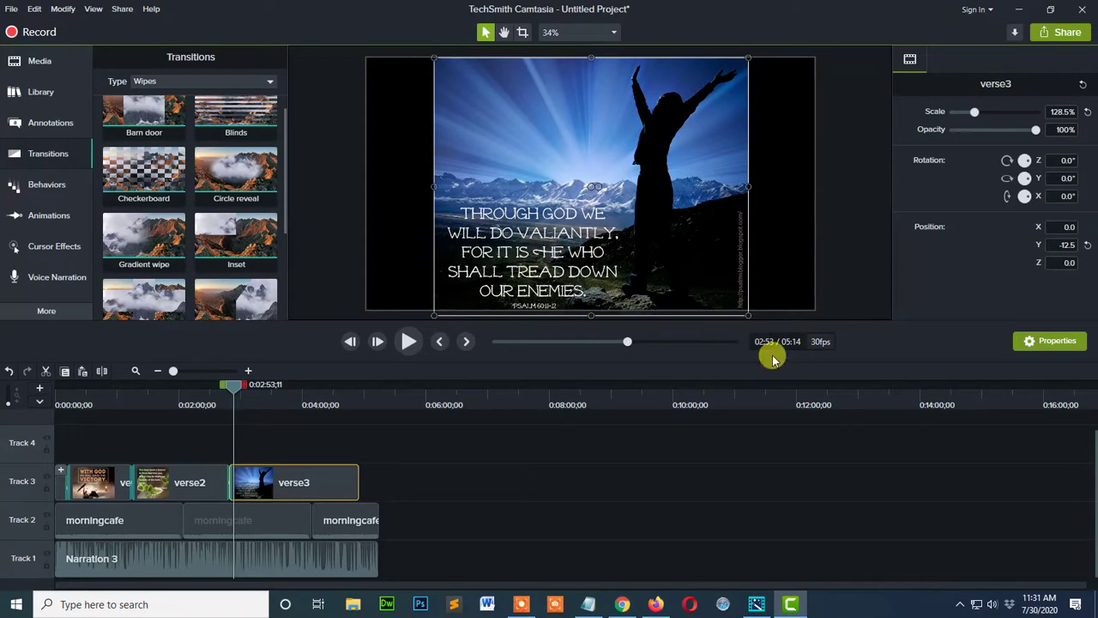
pyautogui.moveTo(663, 249)
pyautogui.mouseDown()
pyautogui.moveTo(726, 242)
pyautogui.moveTo(647, 247)
pyautogui.moveTo(670, 247)
pyautogui.mouseUp()
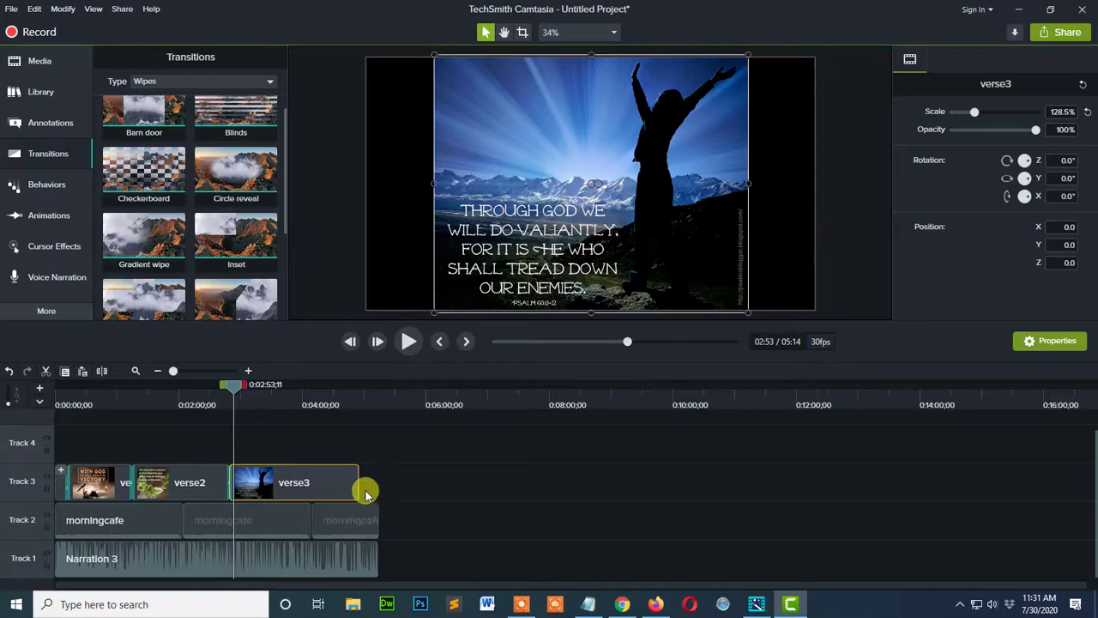
# Play the video from about 2:53 to check the resized verse3 image
pyautogui.moveTo(362, 487); pyautogui.dragTo(360, 477)
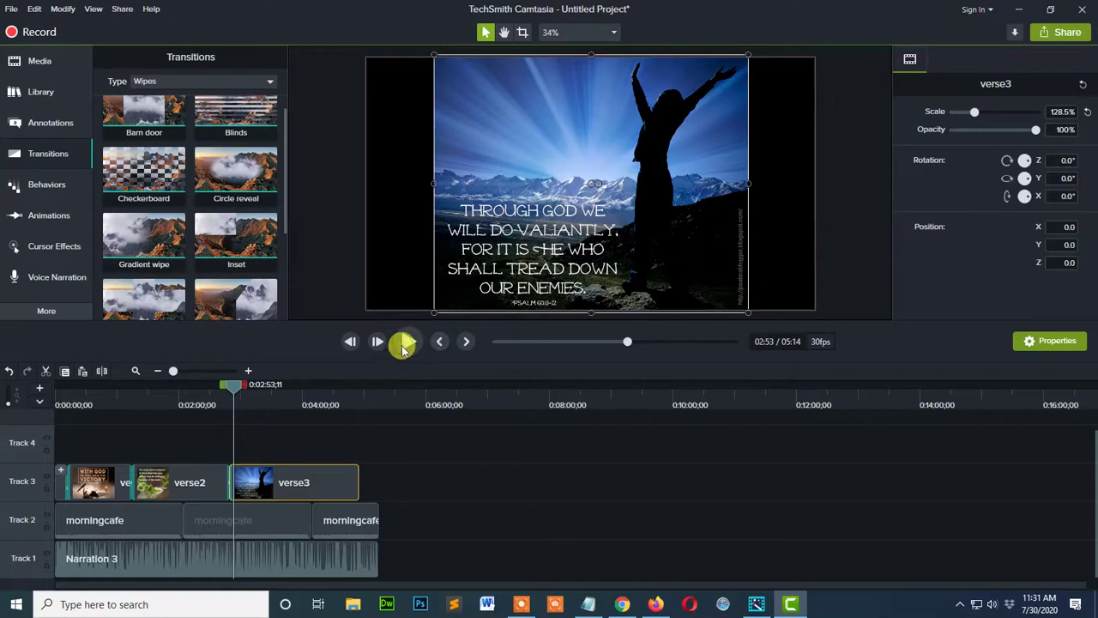
pyautogui.click(407, 342)
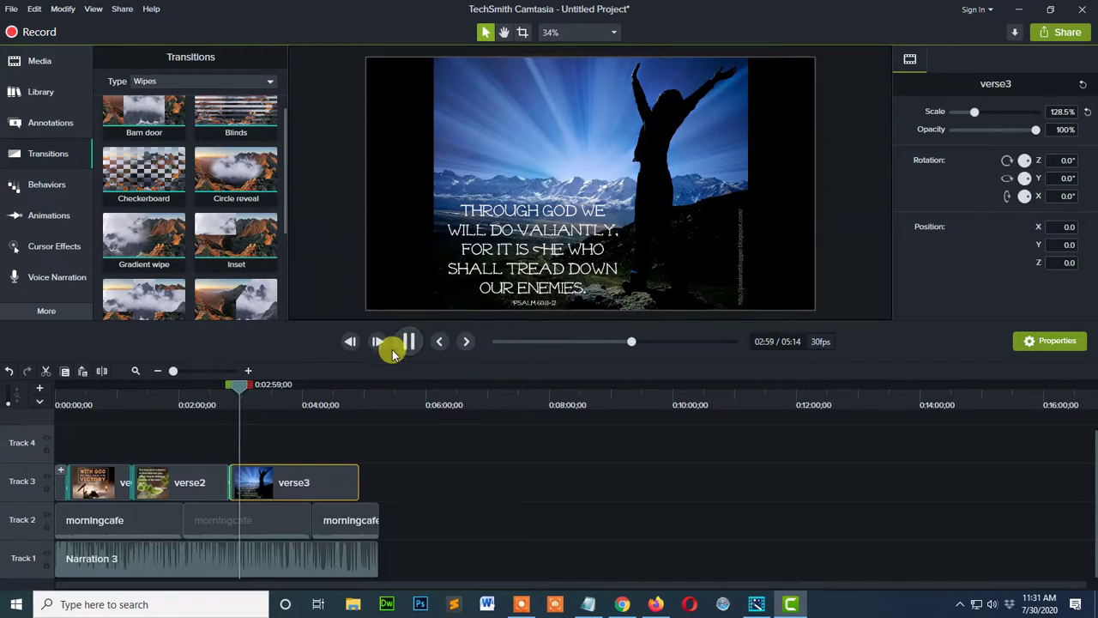
pyautogui.click(406, 342)
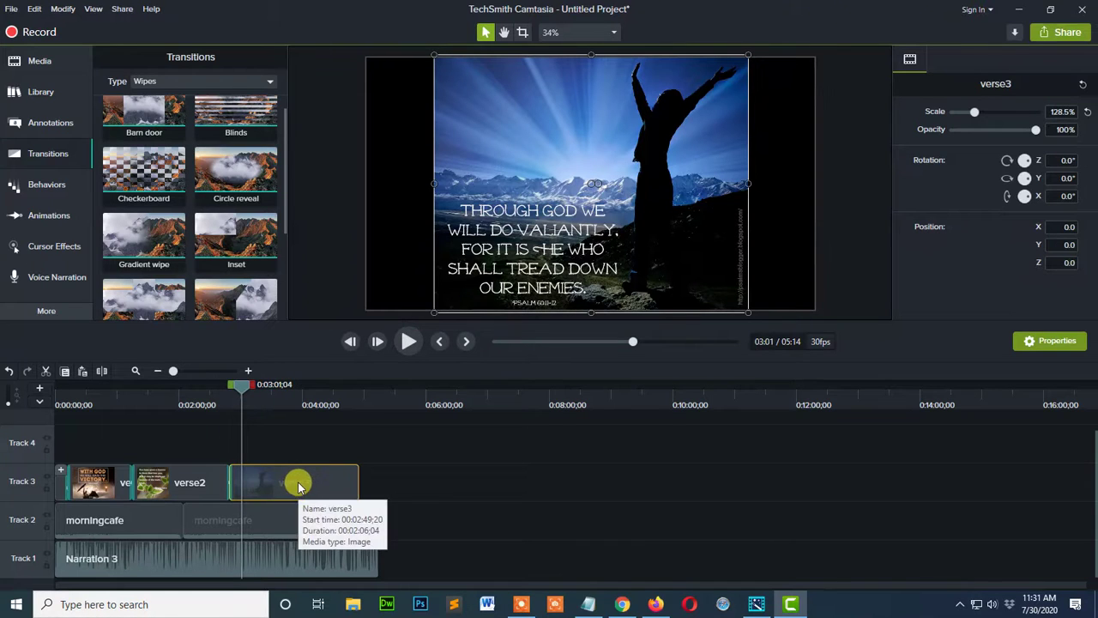
# Move verse3 to the start of Track 4 and move verse1 behind verse2 on Track 3, at about 4:00
pyautogui.moveTo(300, 478); pyautogui.dragTo(360, 449)
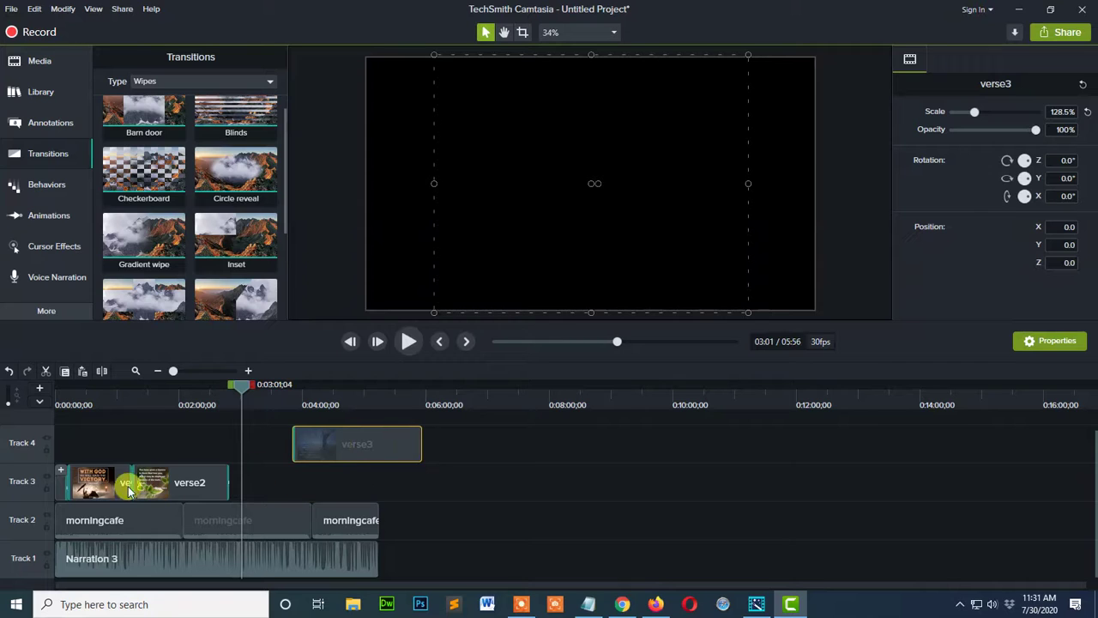
pyautogui.moveTo(89, 485); pyautogui.dragTo(249, 483)
pyautogui.moveTo(326, 444); pyautogui.dragTo(124, 485)
pyautogui.moveTo(237, 486); pyautogui.dragTo(330, 481)
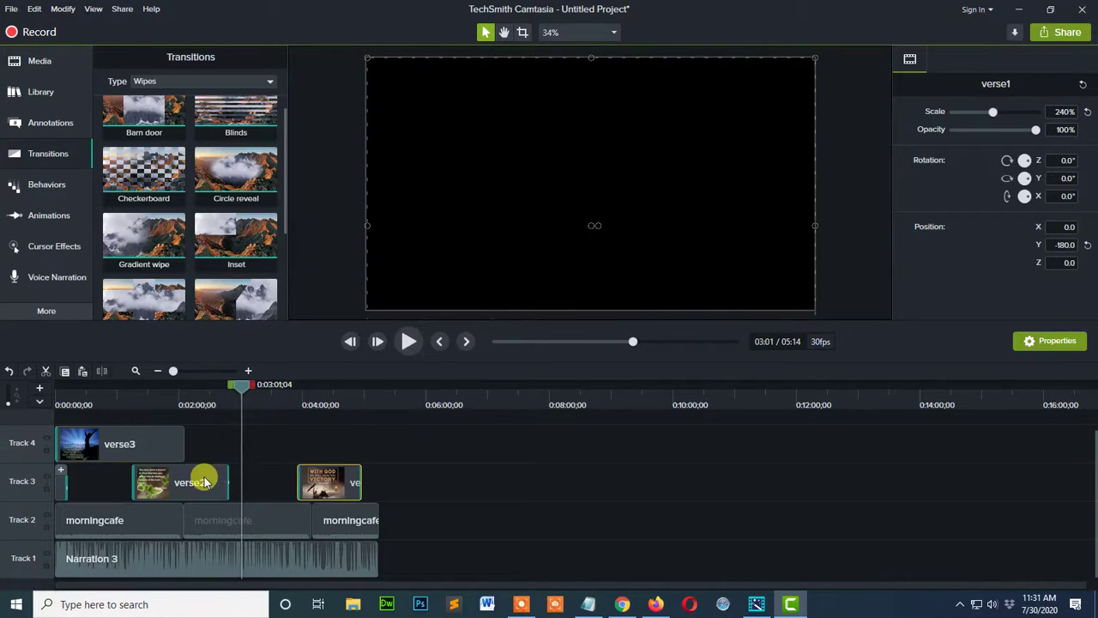
# Shift verse1 to the end of the music and verse2 to about 3:15 on Track 3, freeing the space after the intro
pyautogui.moveTo(204, 482); pyautogui.dragTo(255, 473)
pyautogui.click(142, 456)
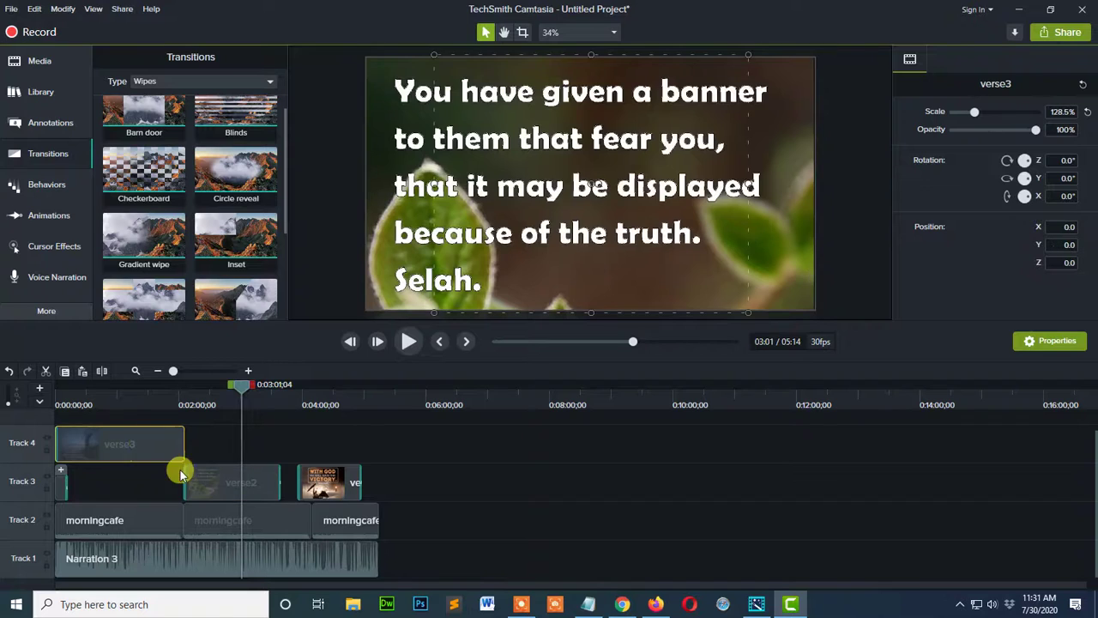
pyautogui.moveTo(343, 472); pyautogui.dragTo(334, 483)
pyautogui.click(326, 480)
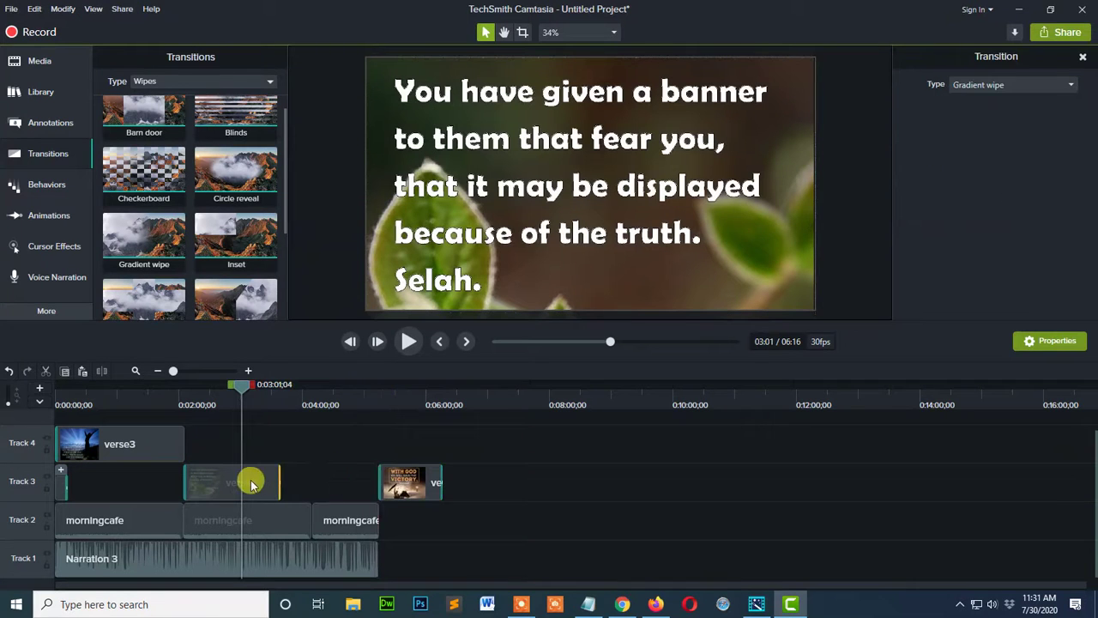
pyautogui.moveTo(252, 485); pyautogui.dragTo(325, 478)
pyautogui.click(163, 454)
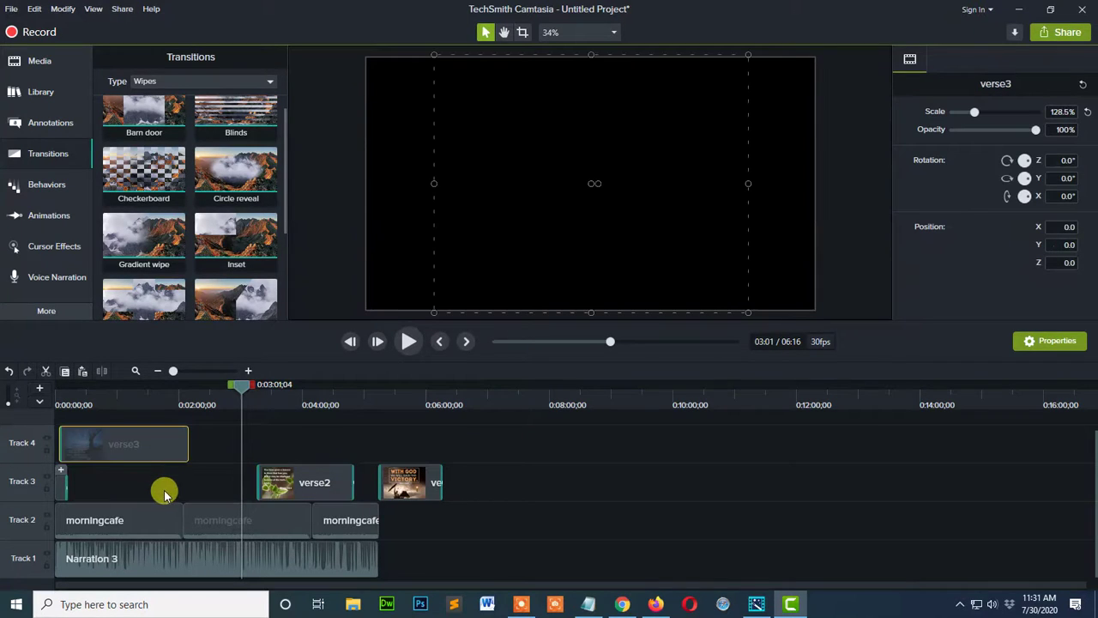
# Place verse3 after the intro on Track 3, shortened to about 1:08, with verse2 following and verse1 filling the track to about 5:00
pyautogui.moveTo(125, 453); pyautogui.dragTo(90, 482)
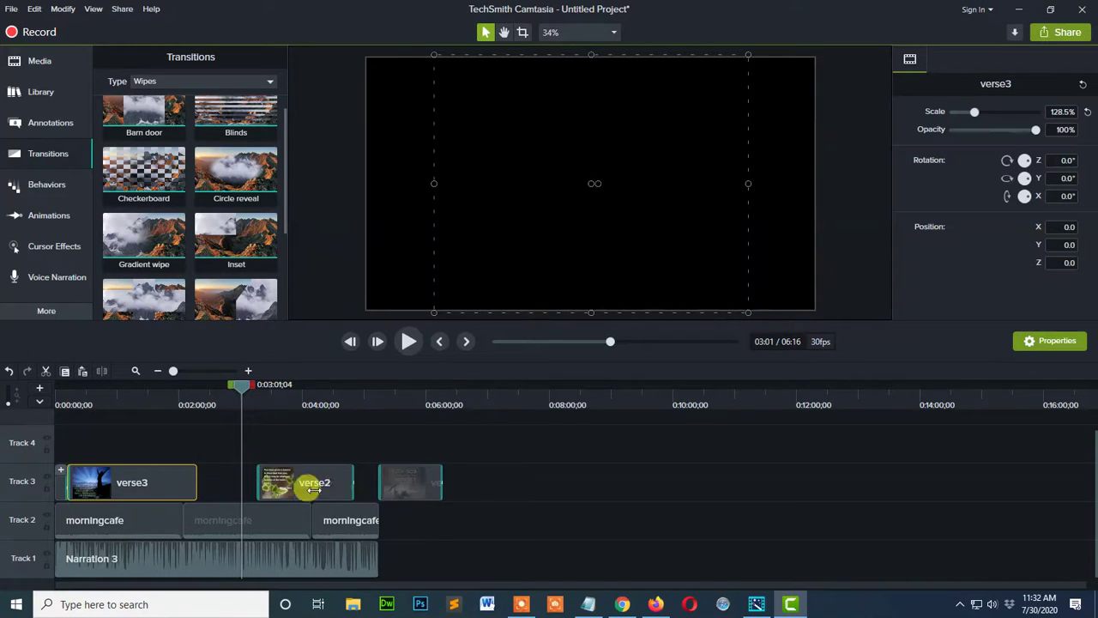
pyautogui.moveTo(313, 487); pyautogui.dragTo(115, 488)
pyautogui.moveTo(320, 487); pyautogui.dragTo(179, 485)
pyautogui.moveTo(429, 473); pyautogui.dragTo(362, 477)
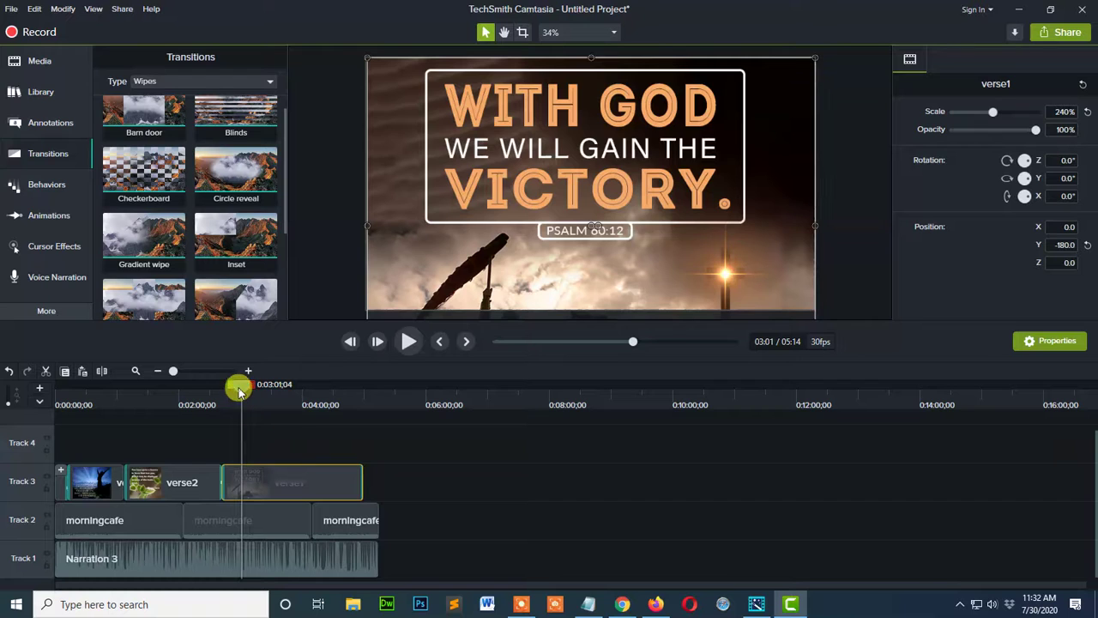
# Play the video from the start through the intro, and again around the verse2 to verse1 join, to check the new order
pyautogui.moveTo(238, 390); pyautogui.dragTo(12, 412)
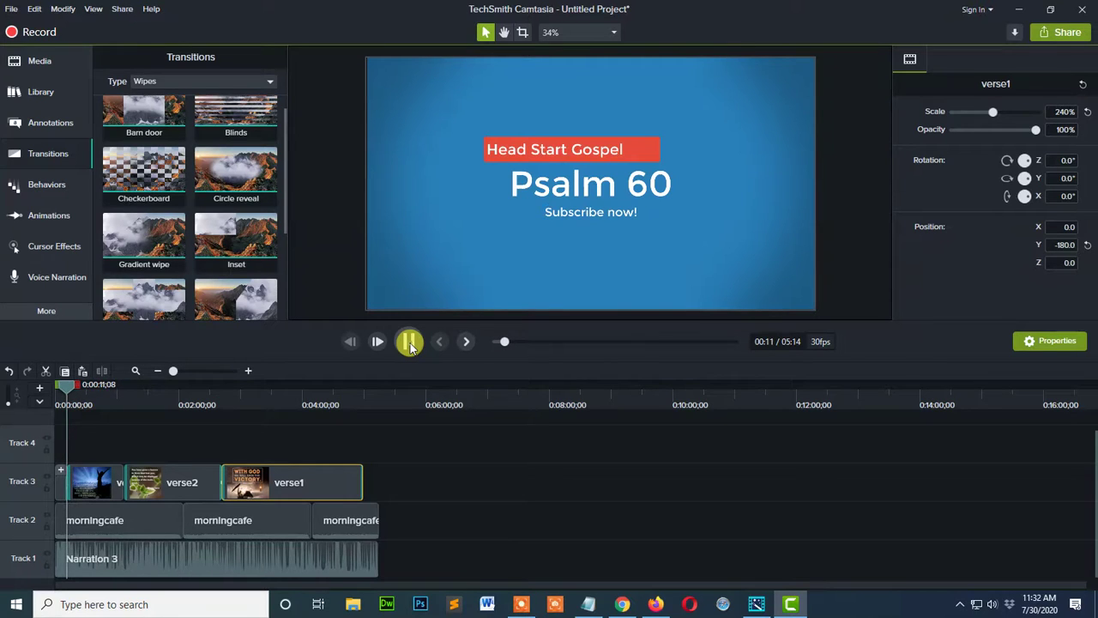
pyautogui.click(409, 341)
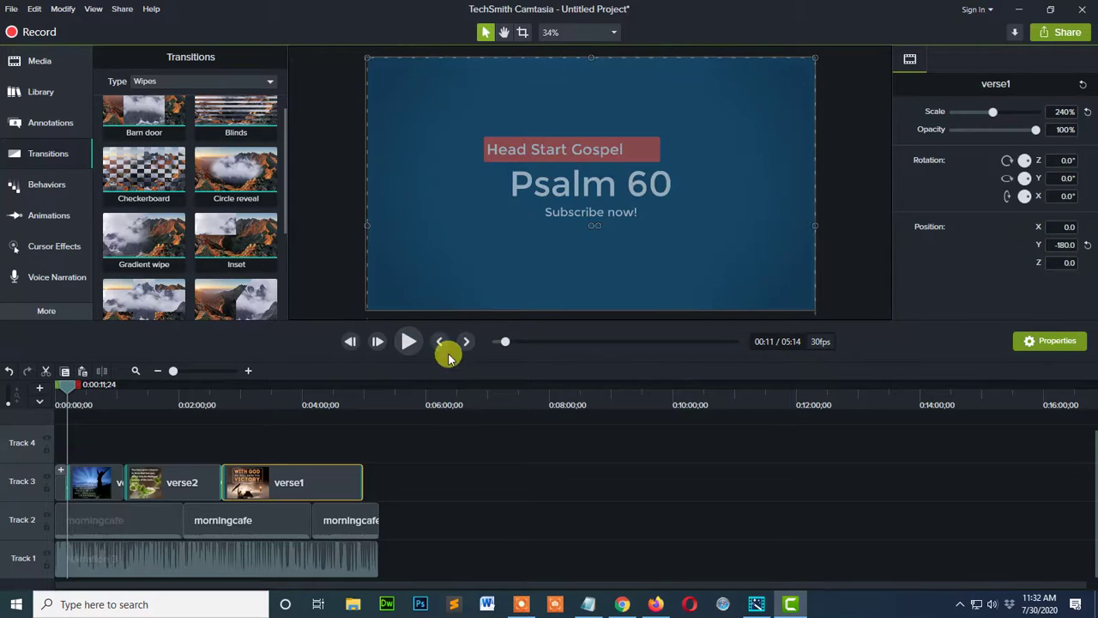
pyautogui.moveTo(128, 397); pyautogui.dragTo(216, 411)
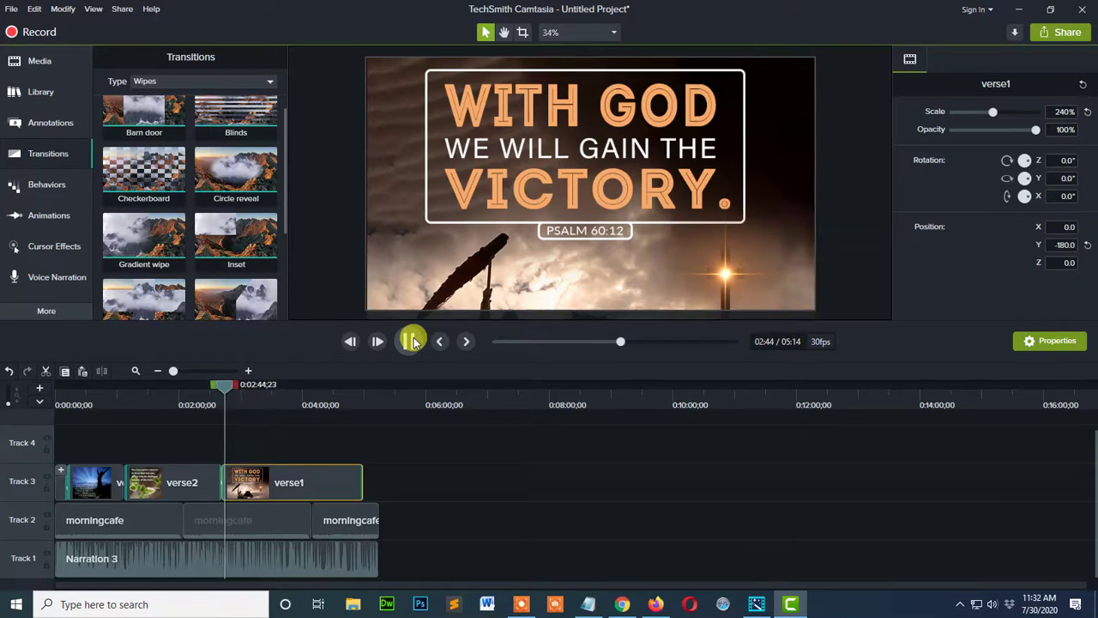
pyautogui.click(374, 473)
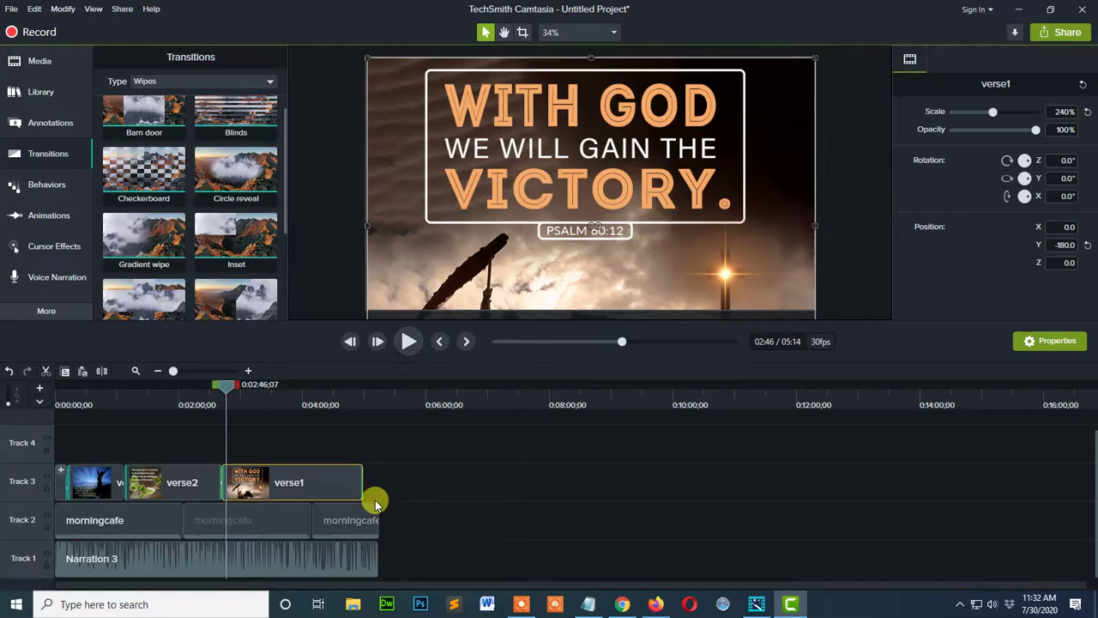
pyautogui.moveTo(359, 474); pyautogui.dragTo(352, 473)
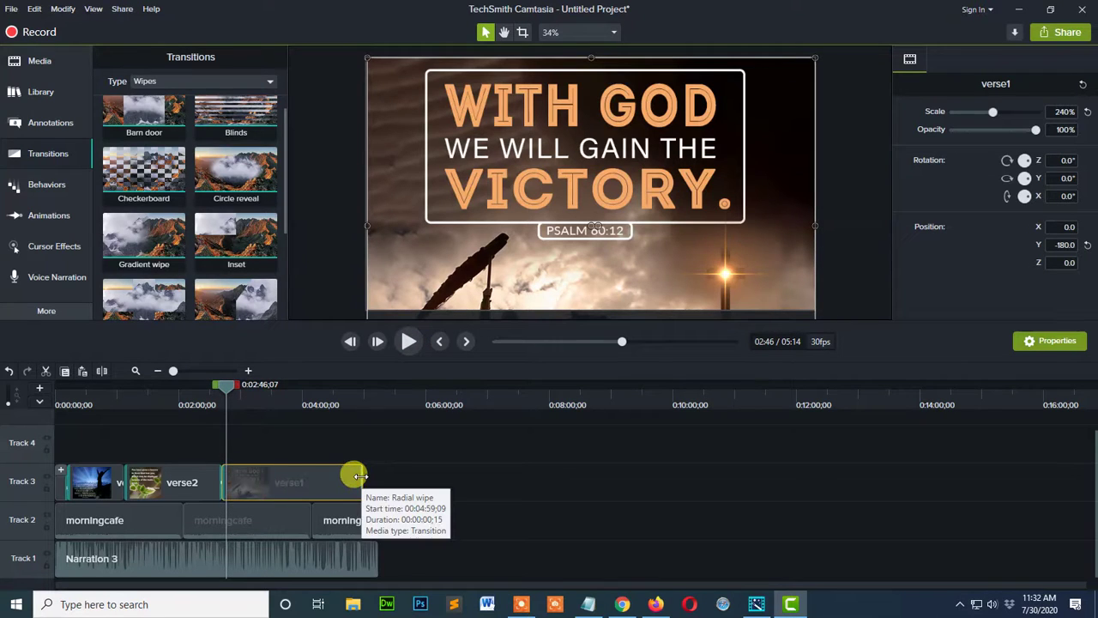
pyautogui.click(66, 192)
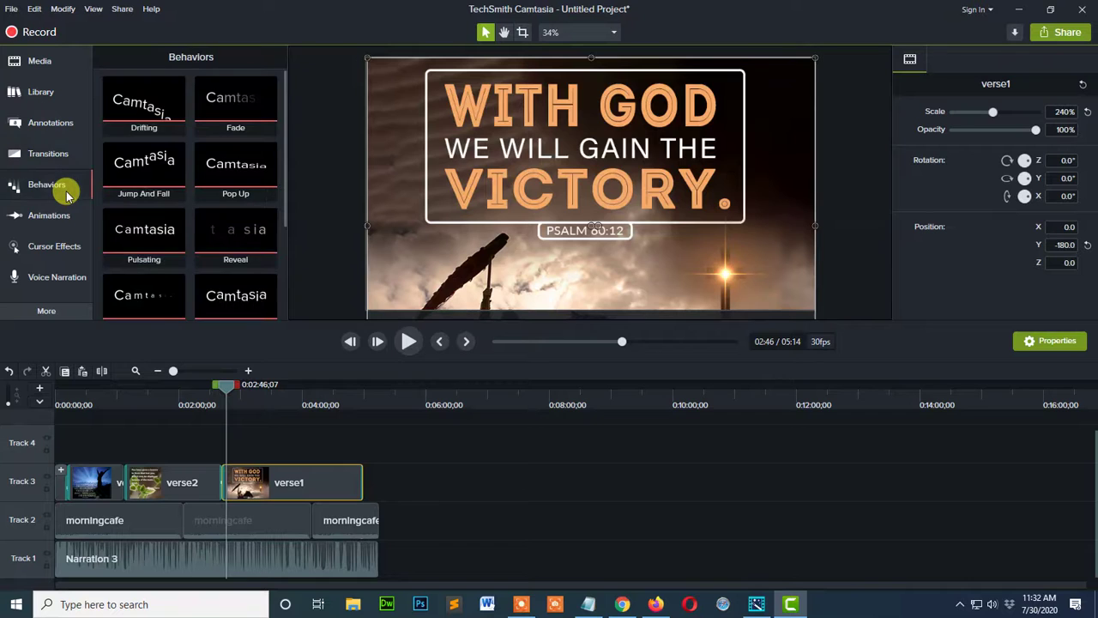
pyautogui.click(67, 215)
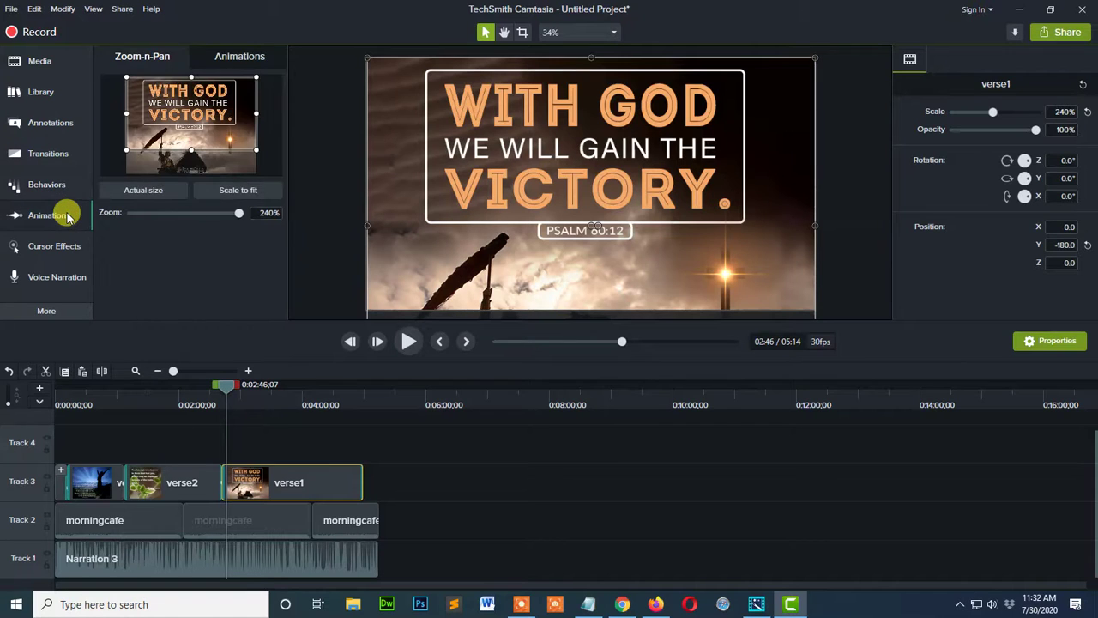
pyautogui.click(53, 153)
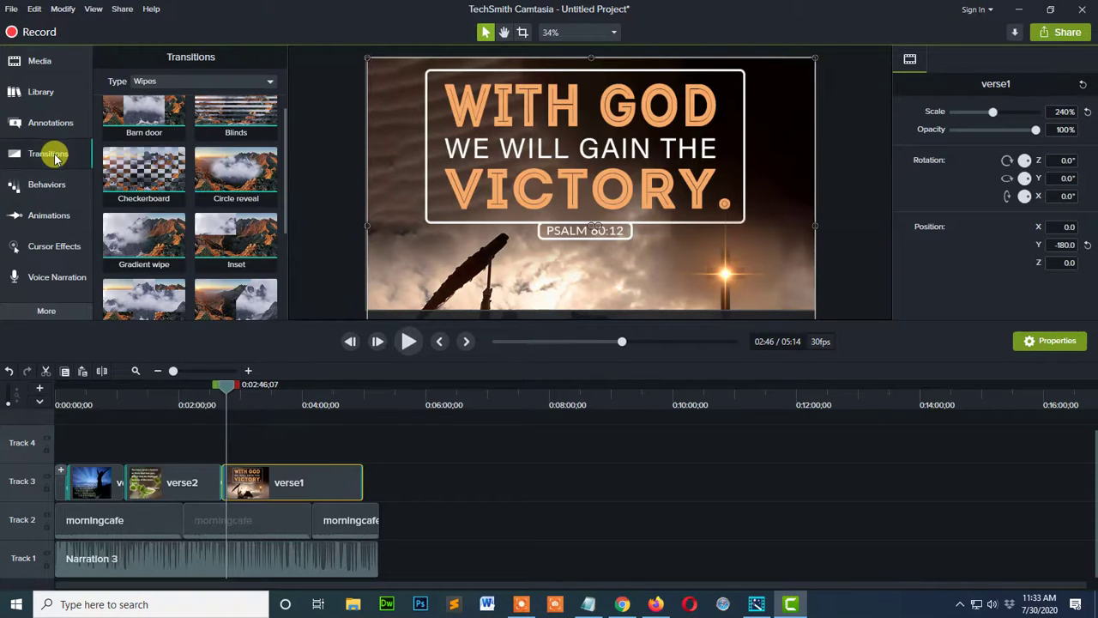
# Add Simple Bright Outro 5 from the library's Outros folder to Track 3, directly behind verse1
pyautogui.click(53, 90)
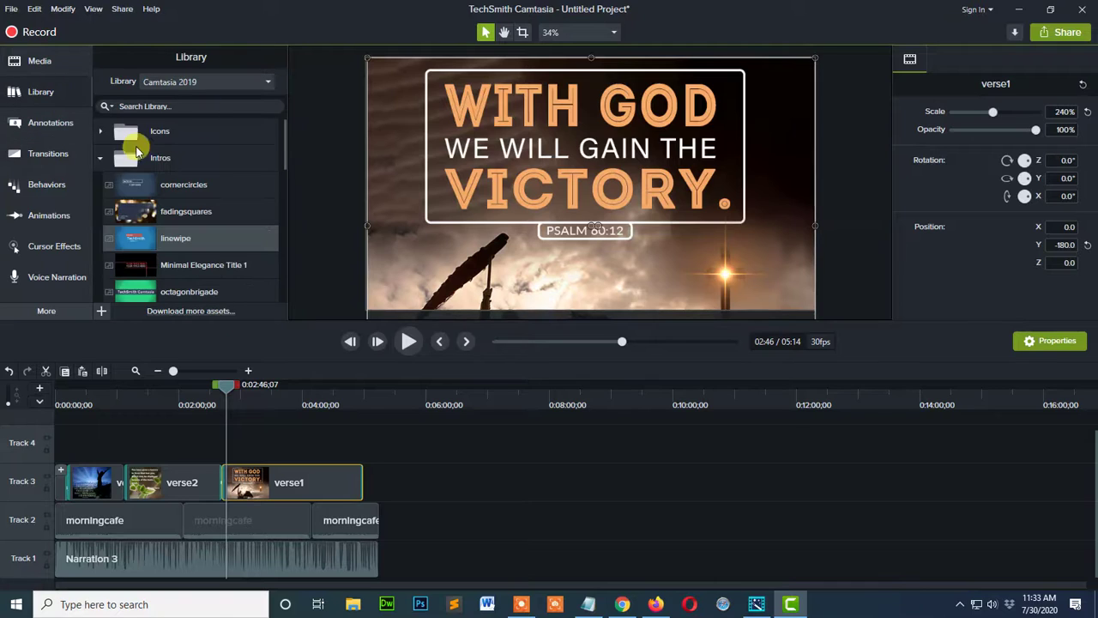
pyautogui.click(100, 158)
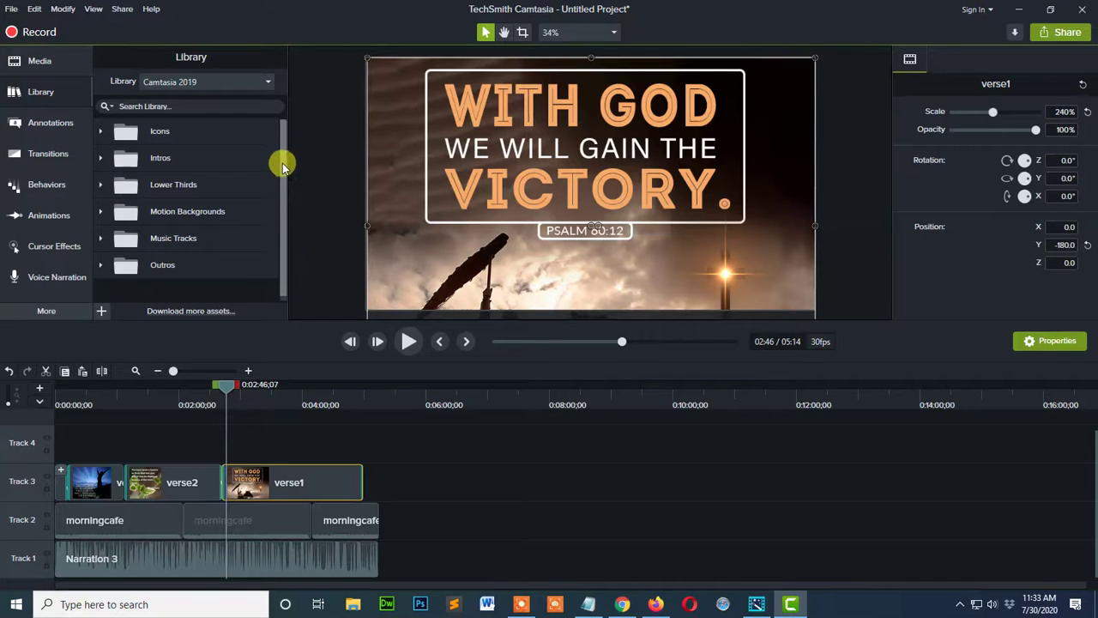
pyautogui.scroll(-1, 284, 198)
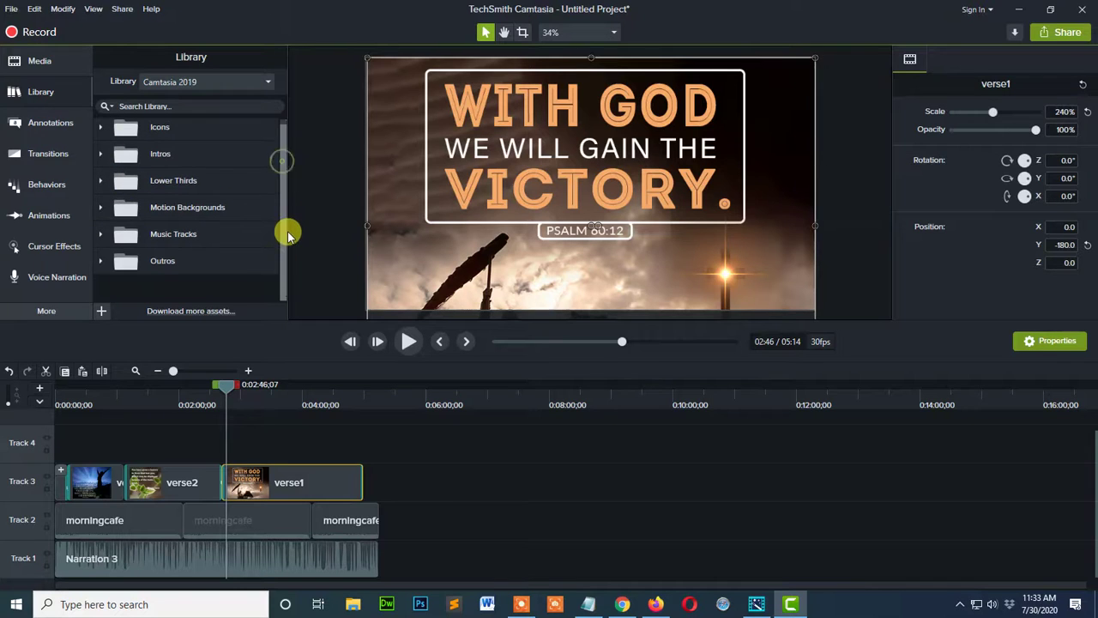
pyautogui.click(99, 261)
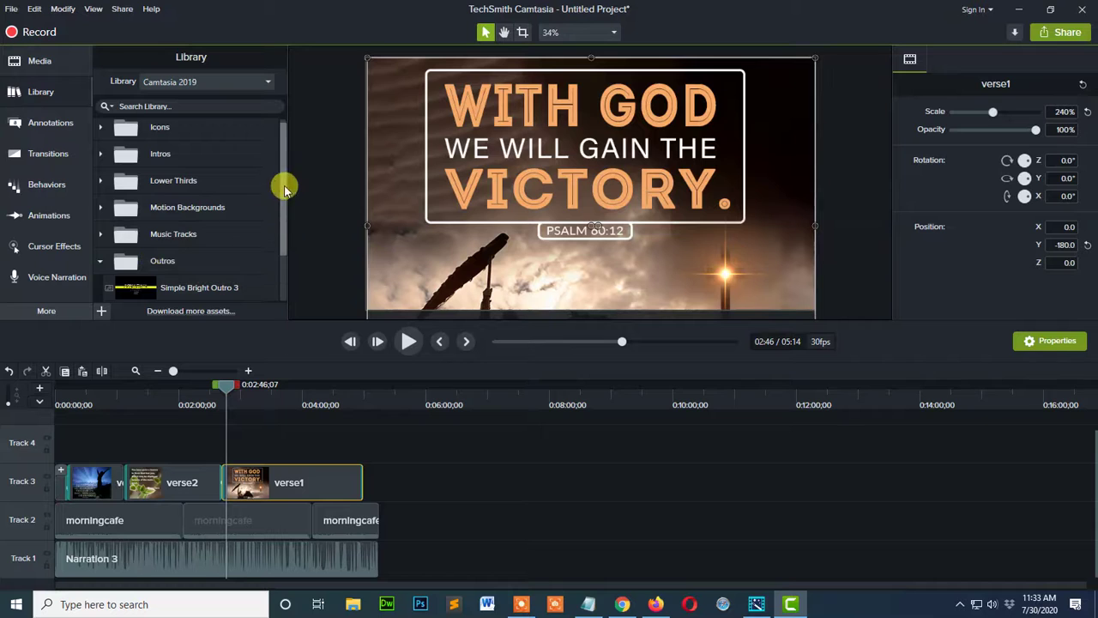
pyautogui.moveTo(284, 185); pyautogui.dragTo(285, 247)
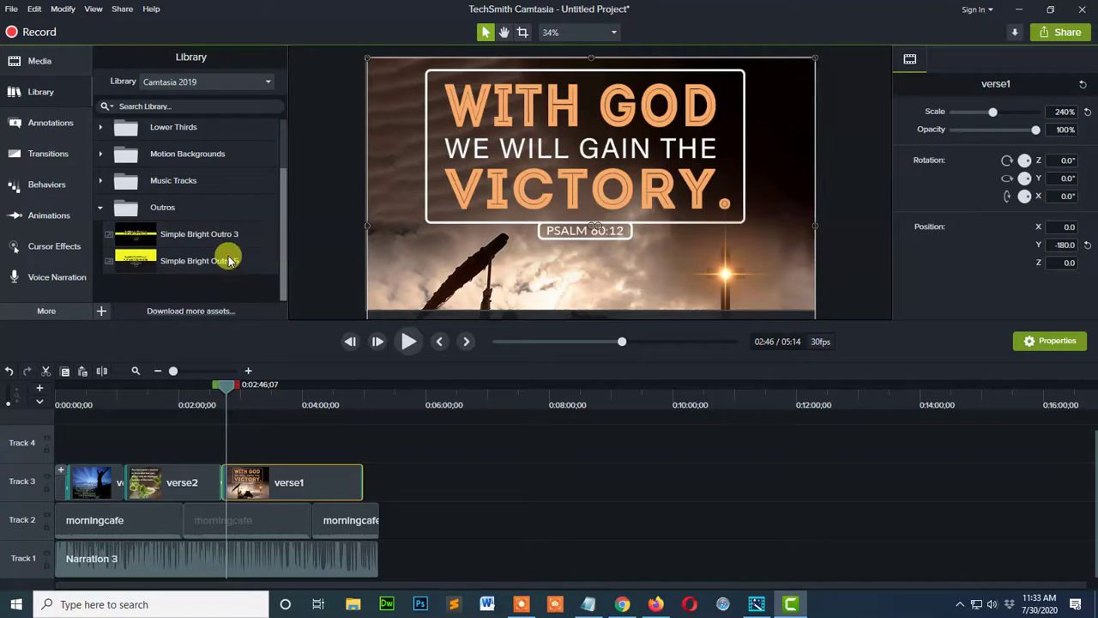
pyautogui.moveTo(142, 259); pyautogui.dragTo(375, 474)
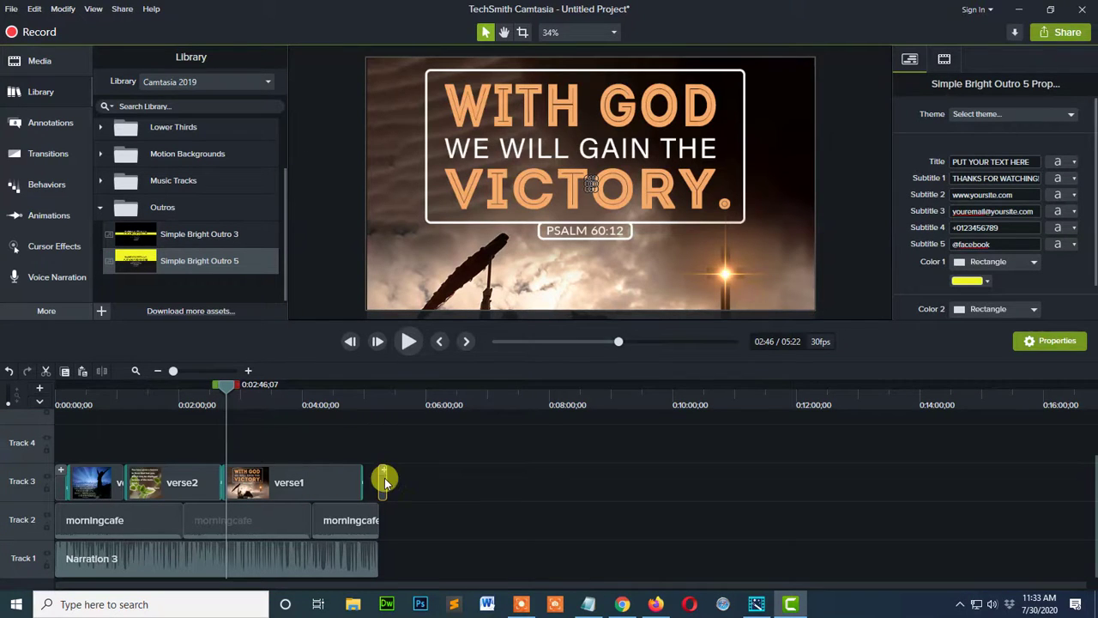
pyautogui.moveTo(385, 477); pyautogui.dragTo(370, 480)
# Preview the outro from about 5:03, and extend its end on Track 3 to the end of the narration at about 5:14
pyautogui.moveTo(226, 385); pyautogui.dragTo(370, 426)
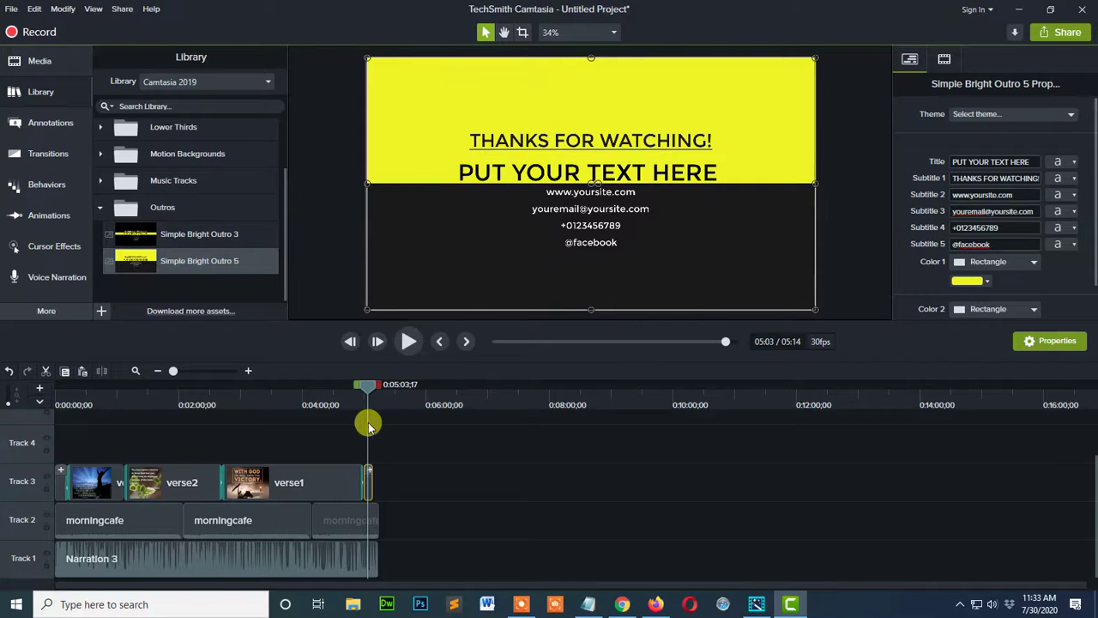
pyautogui.click(409, 341)
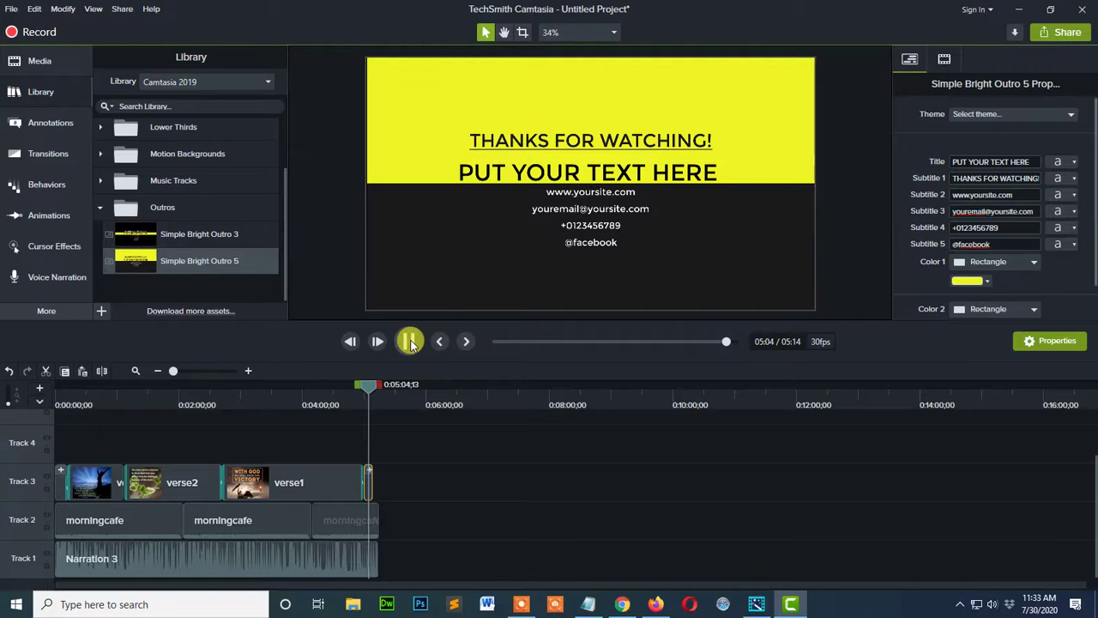
pyautogui.click(409, 341)
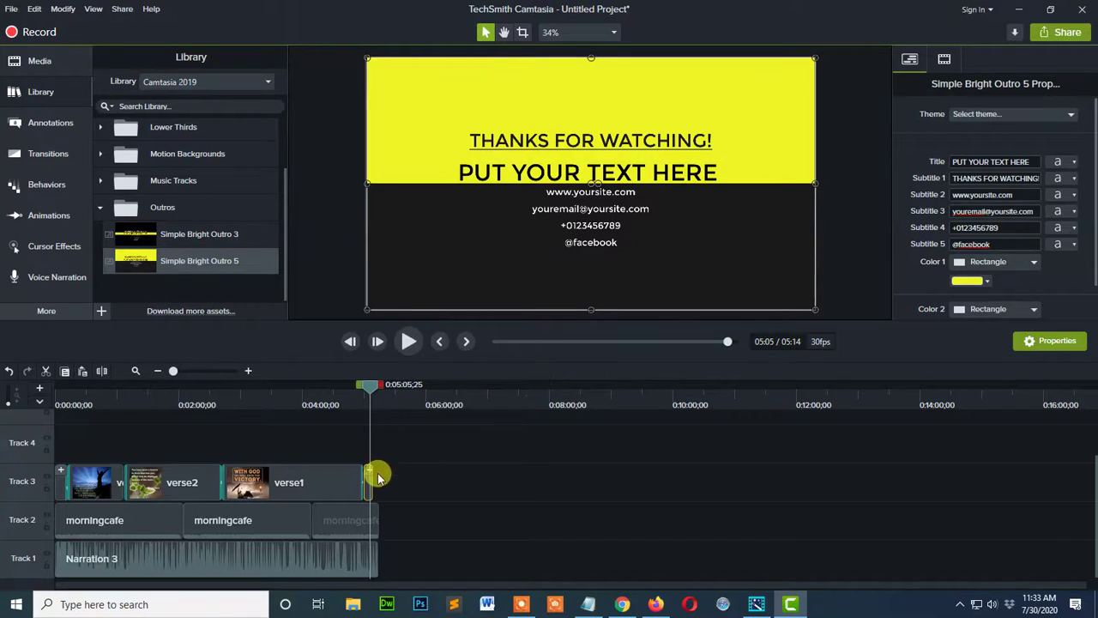
pyautogui.moveTo(364, 481); pyautogui.dragTo(384, 481)
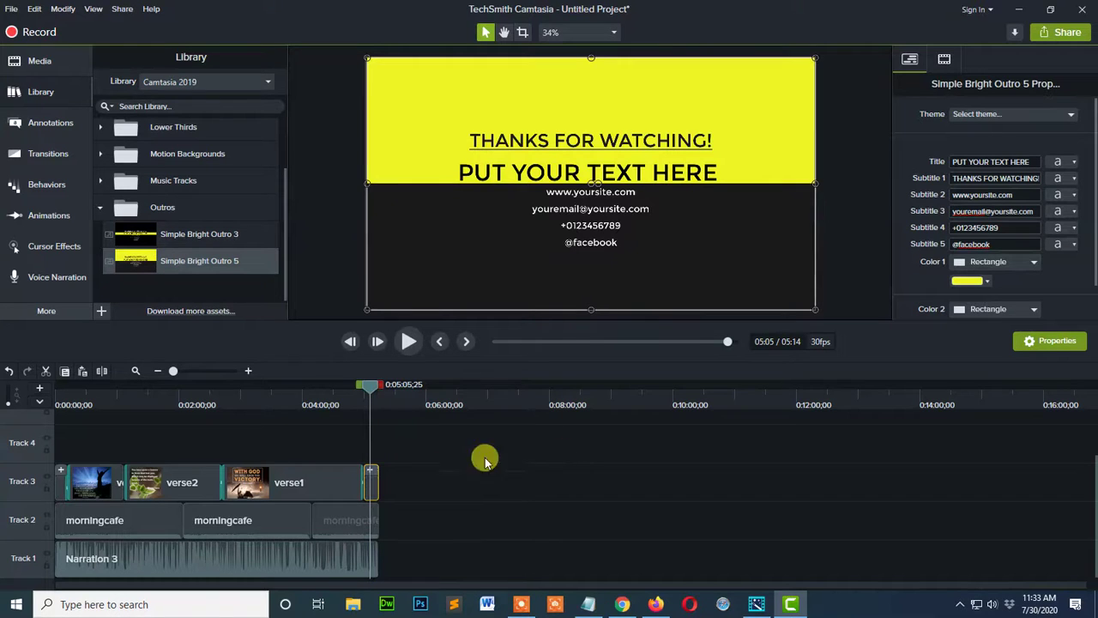
# Play the video from about 4:51 through the change from verse1 to the outro
pyautogui.click(363, 388)
pyautogui.click(359, 391)
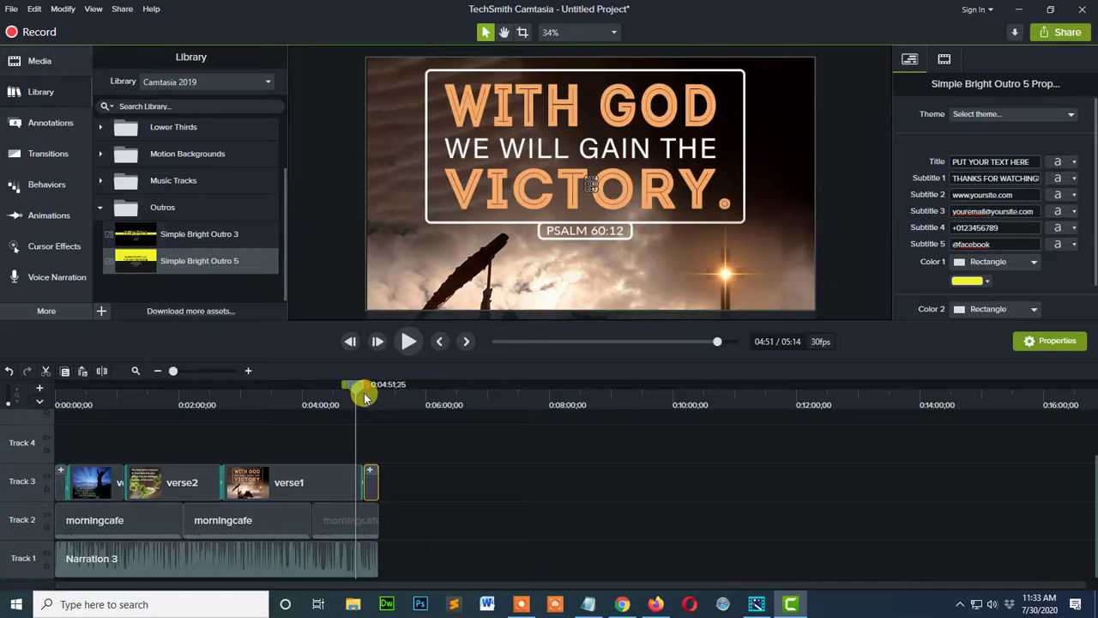
pyautogui.click(408, 341)
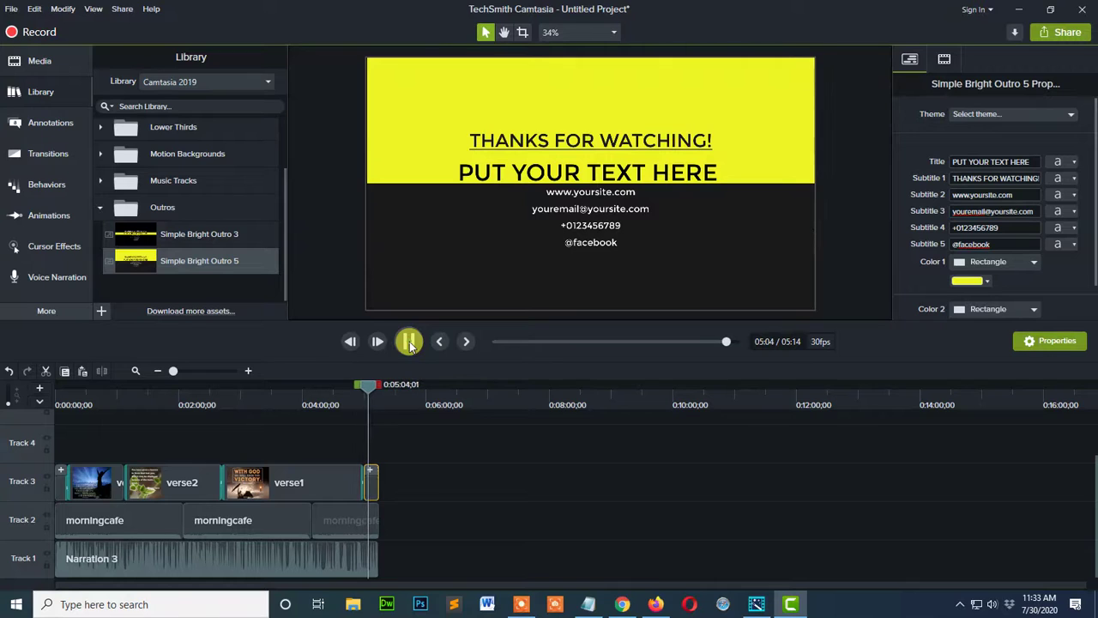
pyautogui.click(409, 342)
# Clear the placeholder text from the outro's title
pyautogui.click(995, 165)
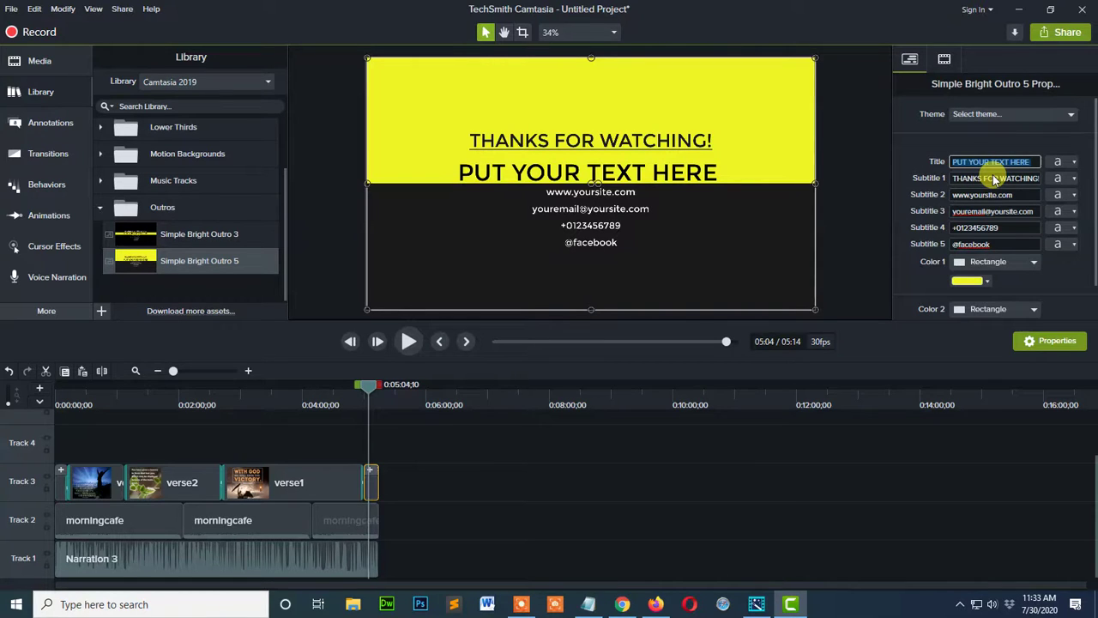
pyautogui.press('BackSpace')
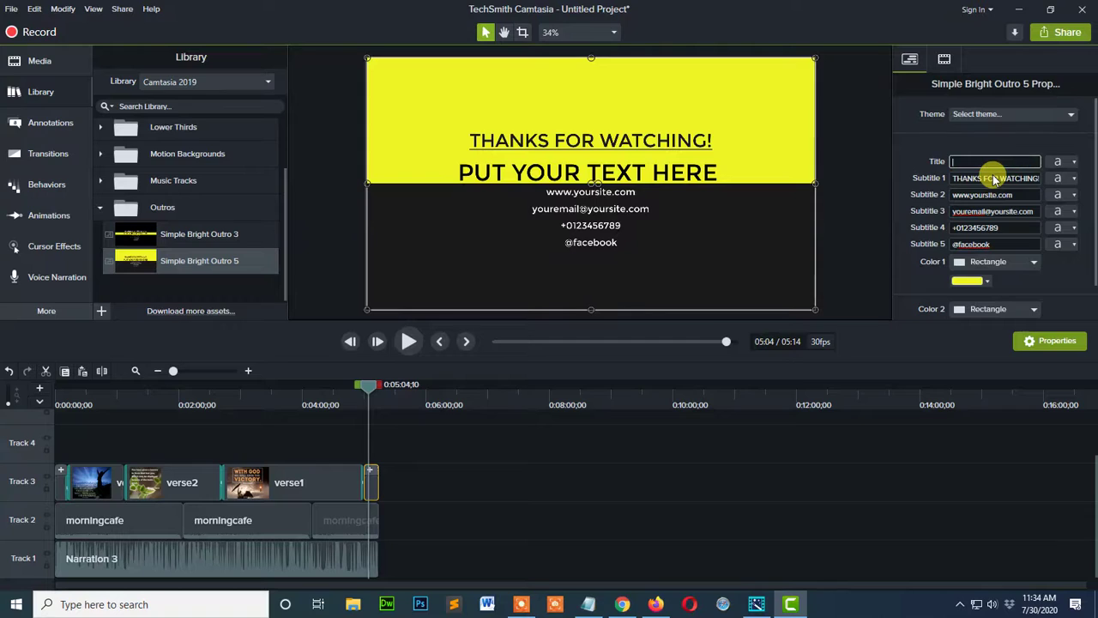